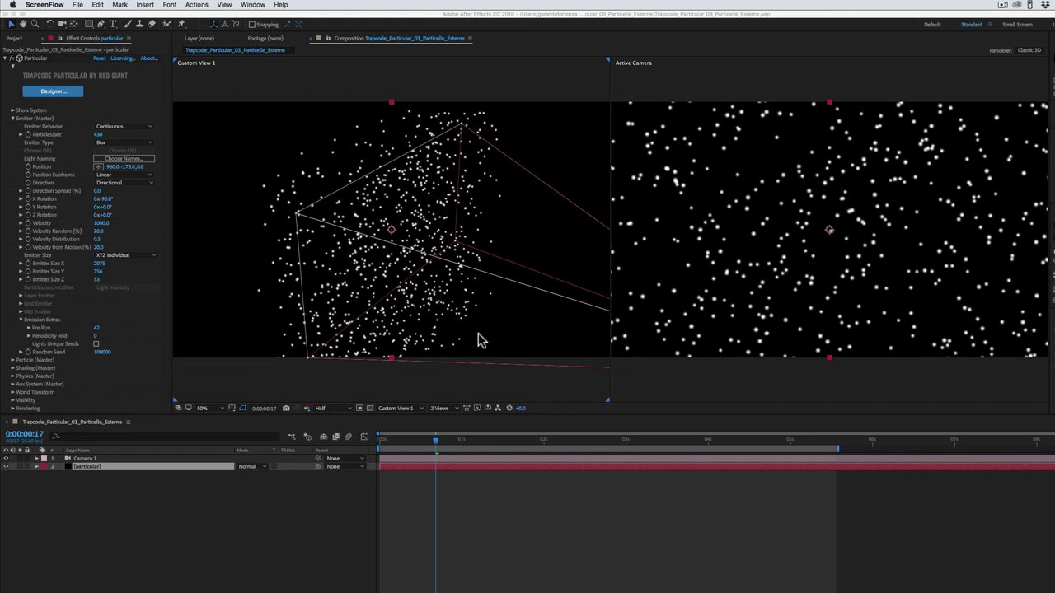
# Switch from After Effects to Finder showing the pesci folder of fish artwork.
pyautogui.press('super+Tab')
pyautogui.press('super+Tab')
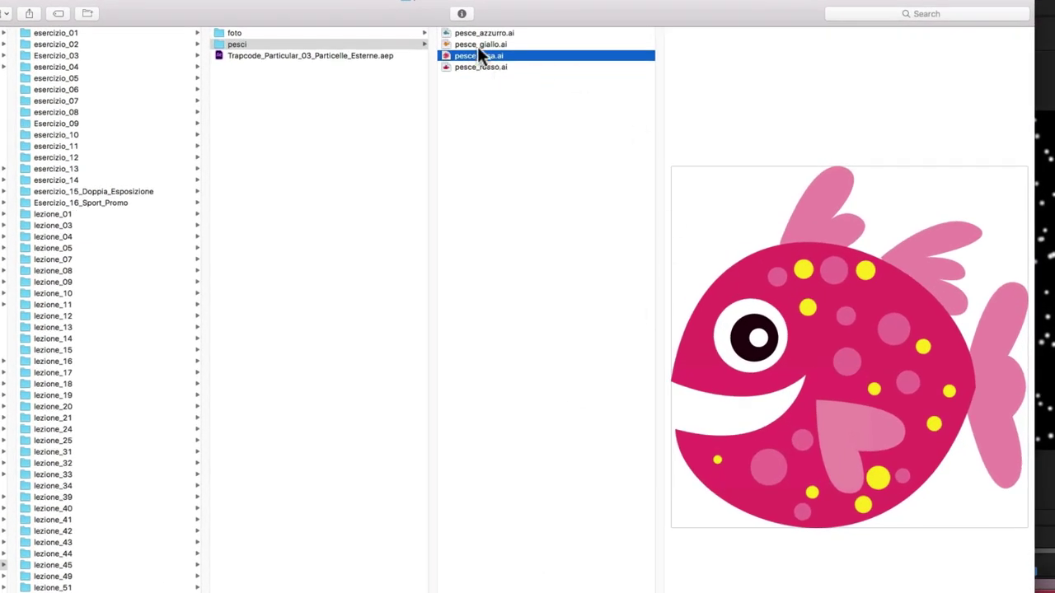
# Preview the pesce_*.ai fish artwork files in the pesci folder, including the blue fish.
pyautogui.click(472, 33)
pyautogui.click(476, 45)
pyautogui.click(475, 55)
pyautogui.click(474, 67)
pyautogui.click(471, 34)
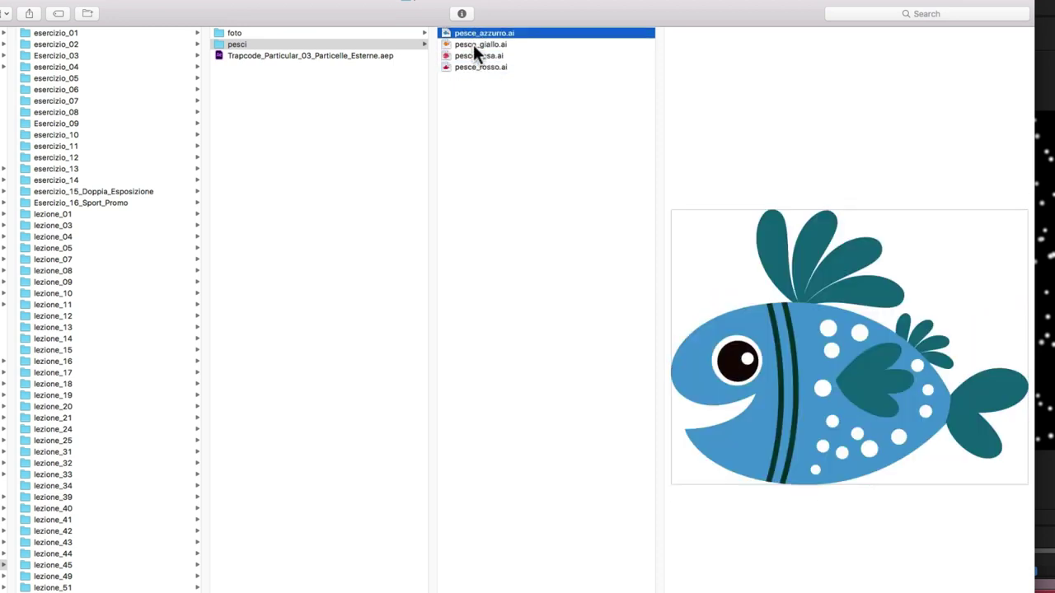
pyautogui.click(478, 55)
# Open the foto folder, preview several PNGs up to foto_05.png, then return to After Effects.
pyautogui.click(269, 33)
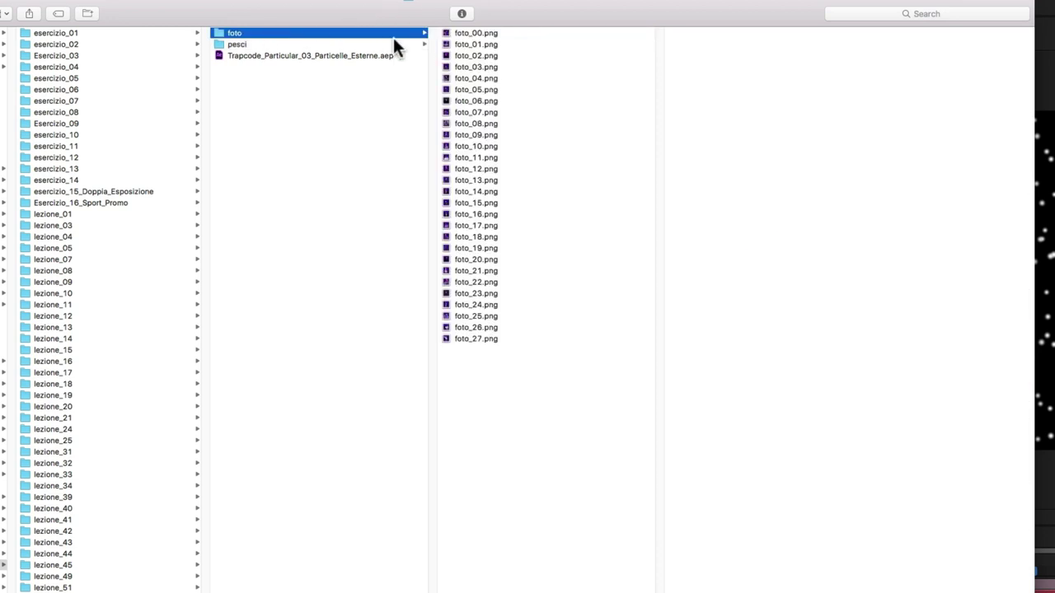
pyautogui.click(457, 55)
pyautogui.click(466, 99)
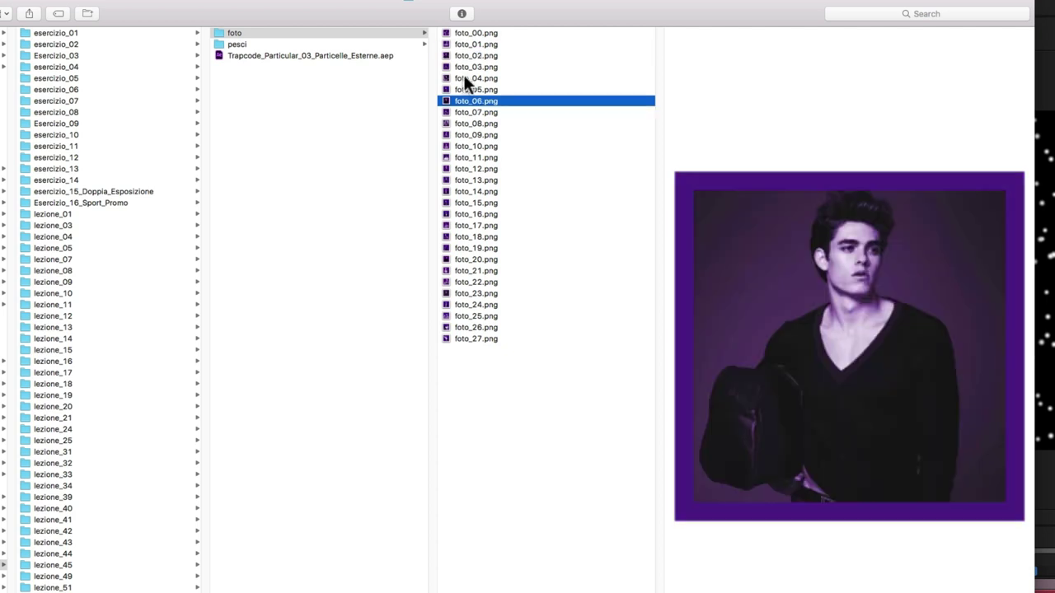
pyautogui.click(460, 67)
pyautogui.click(462, 89)
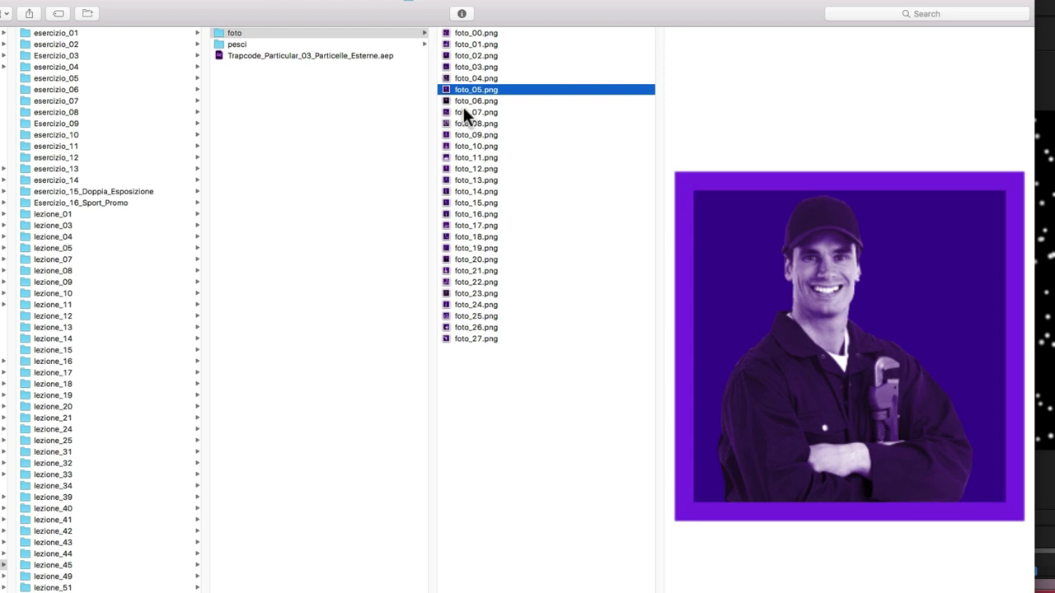
pyautogui.press('super+Tab')
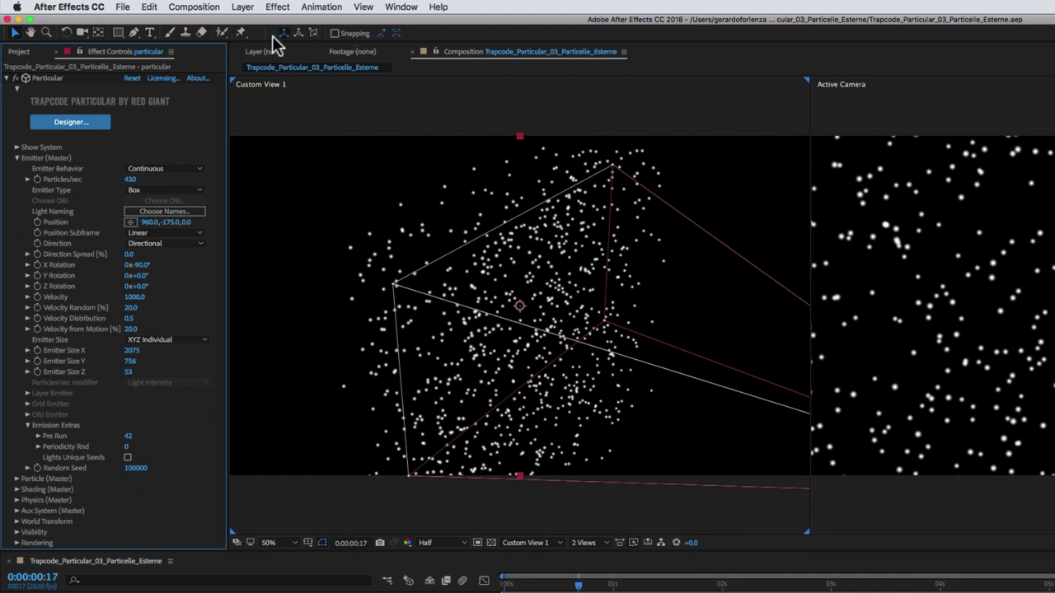
# Reset Particular to defaults: Point emitter, 100 particles/sec, Uniform direction, velocity 100.
pyautogui.click(130, 76)
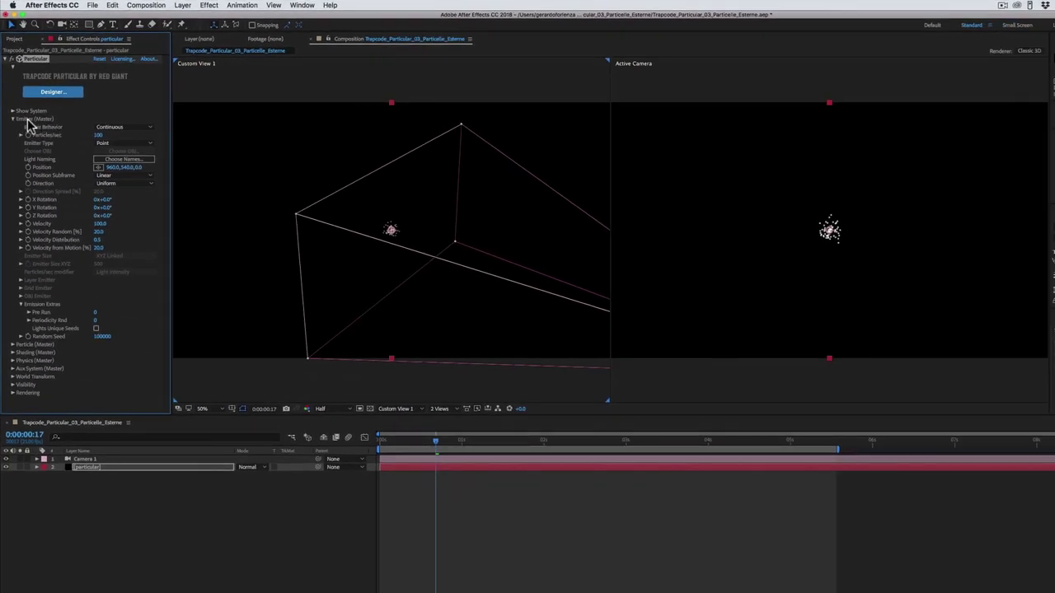
# Set Particle (Master) Size to 20 and advance the playhead to 0:00:01:24.
pyautogui.click(12, 120)
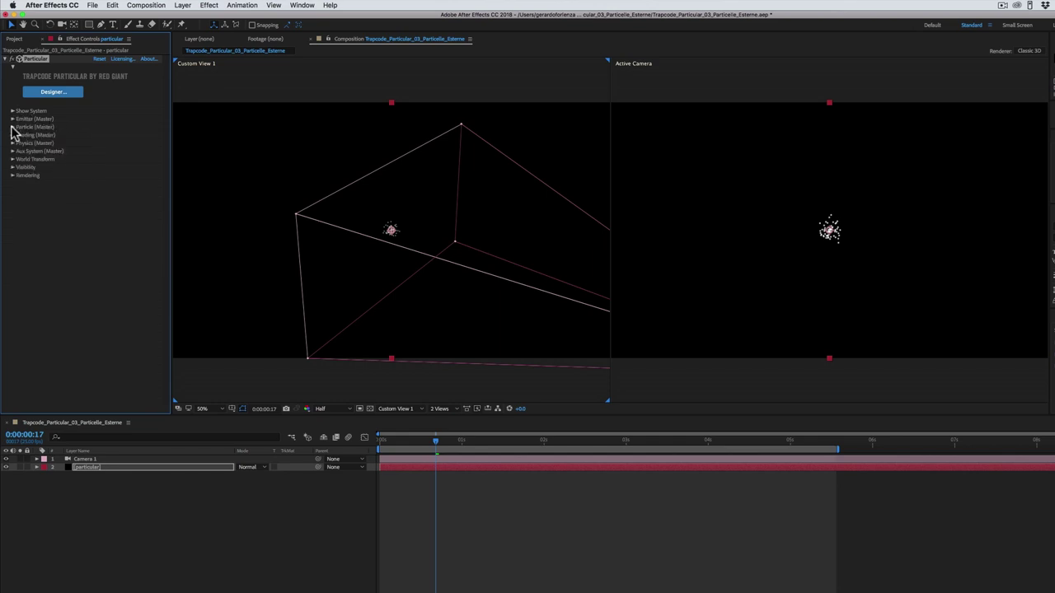
pyautogui.click(13, 127)
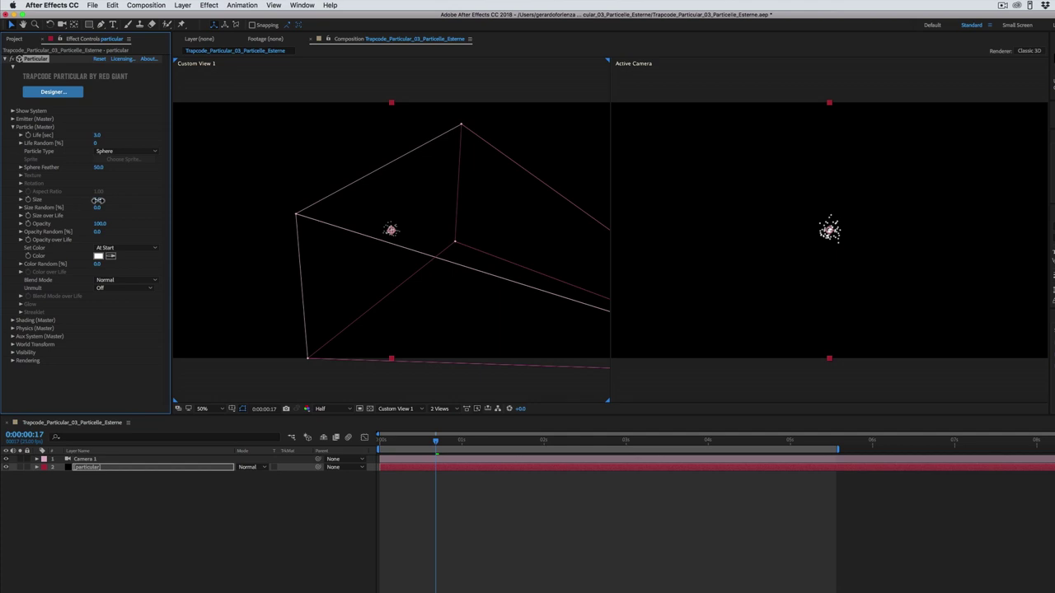
pyautogui.moveTo(97, 200); pyautogui.dragTo(105, 202)
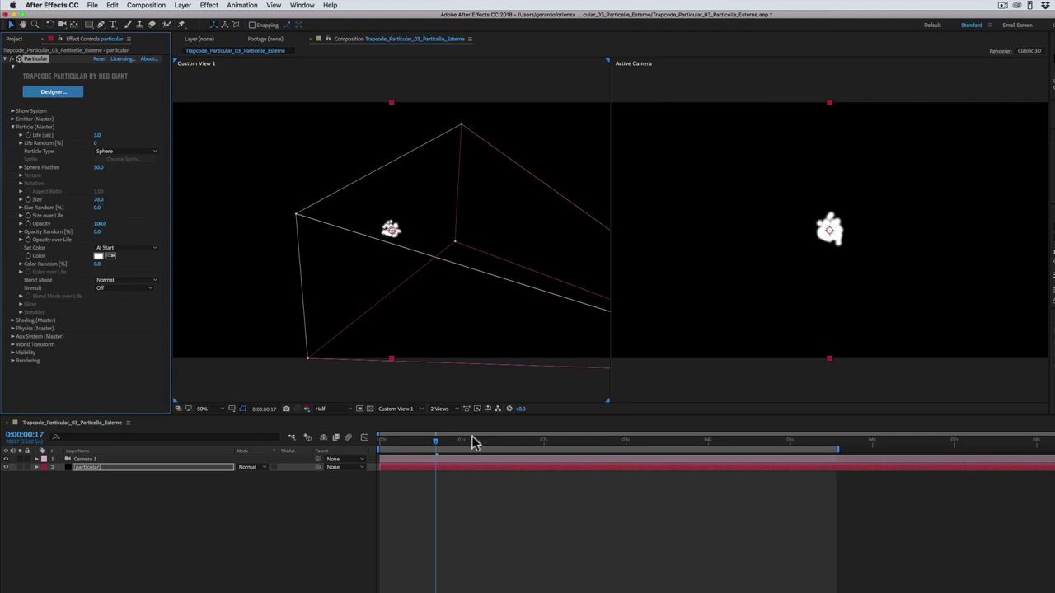
pyautogui.moveTo(474, 441); pyautogui.dragTo(544, 450)
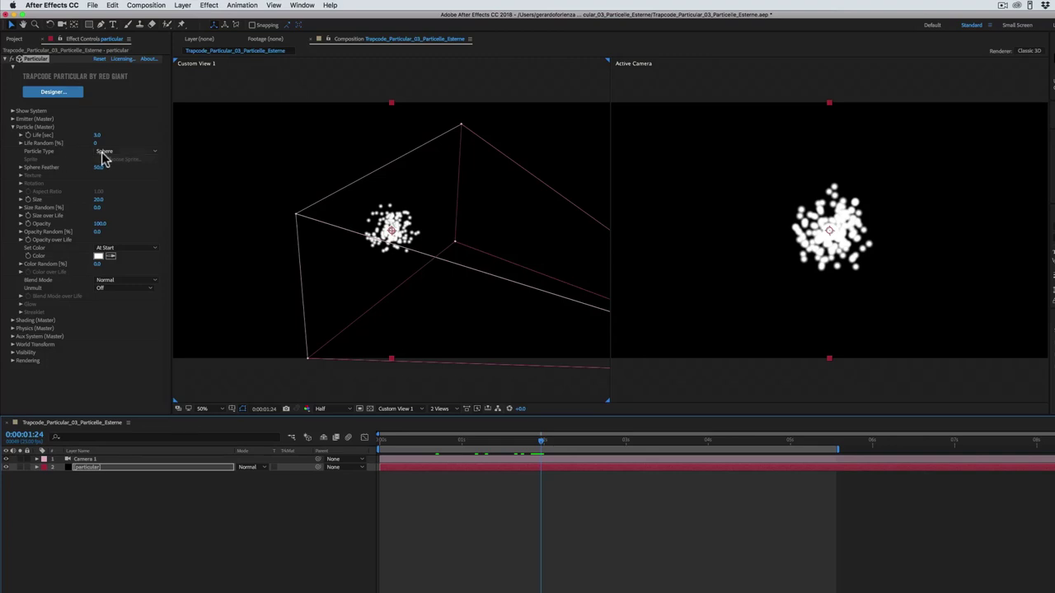
# Try Glow Sphere then Star as Particle Type, viewing at 0:00:03:09.
pyautogui.click(105, 153)
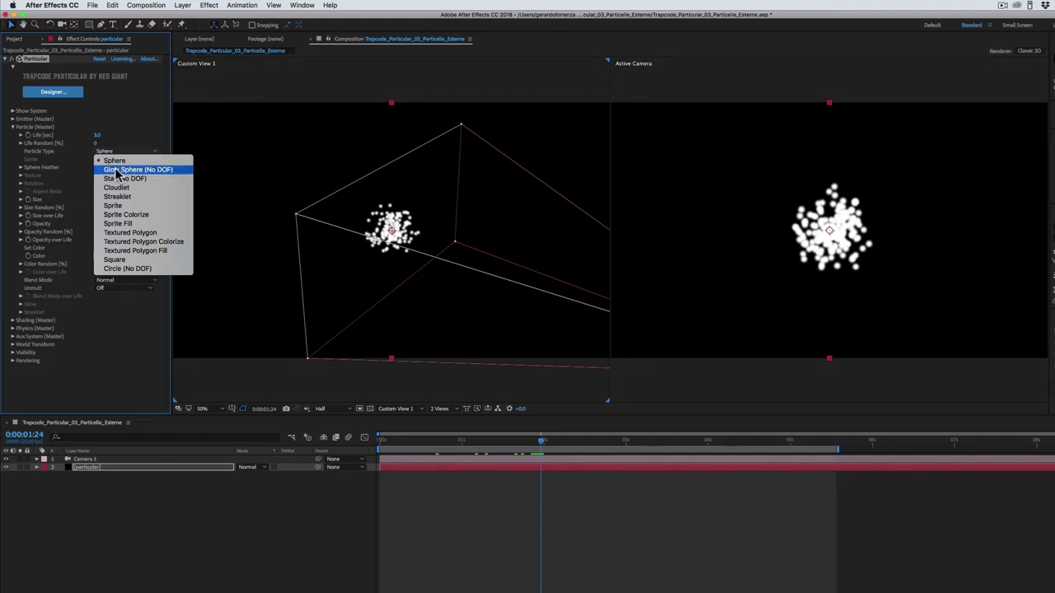
pyautogui.click(115, 169)
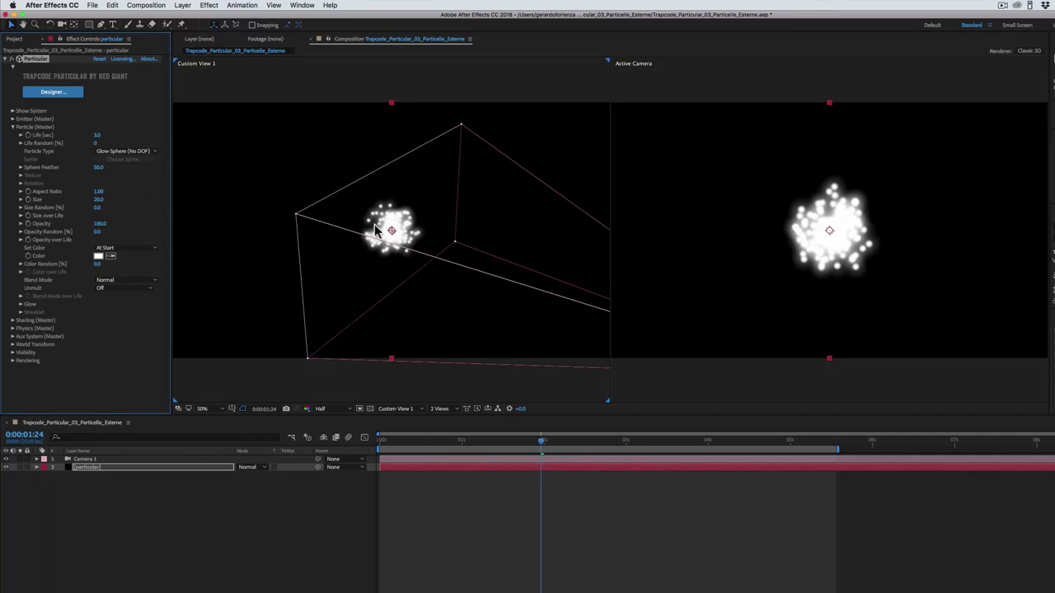
pyautogui.click(118, 155)
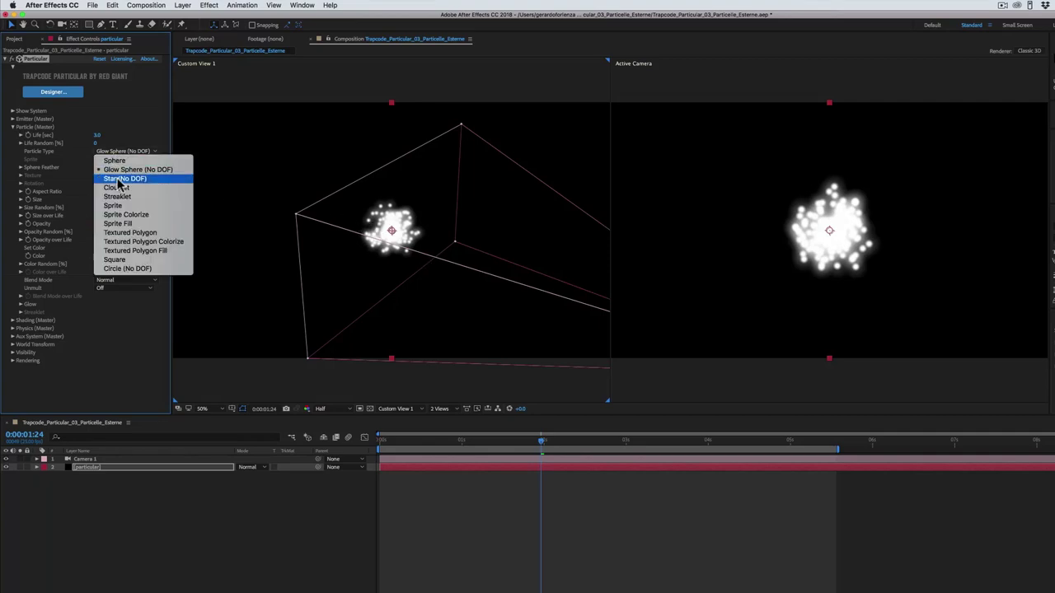
pyautogui.click(120, 182)
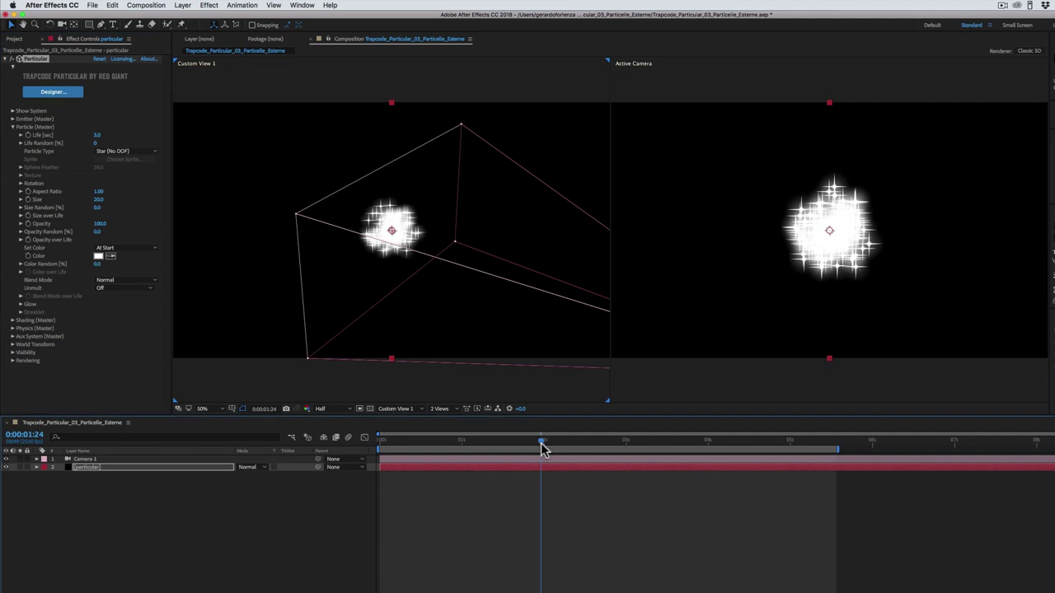
pyautogui.moveTo(541, 441); pyautogui.dragTo(655, 442)
# Try Cloudlet, then settle on Streaklet as the Particle Type.
pyautogui.click(118, 153)
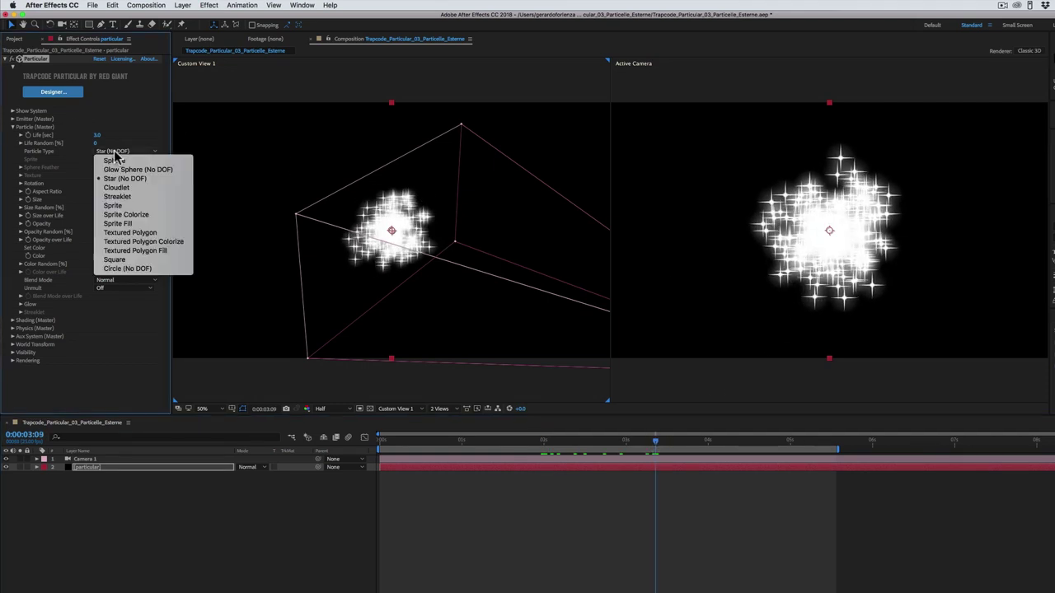
pyautogui.click(115, 188)
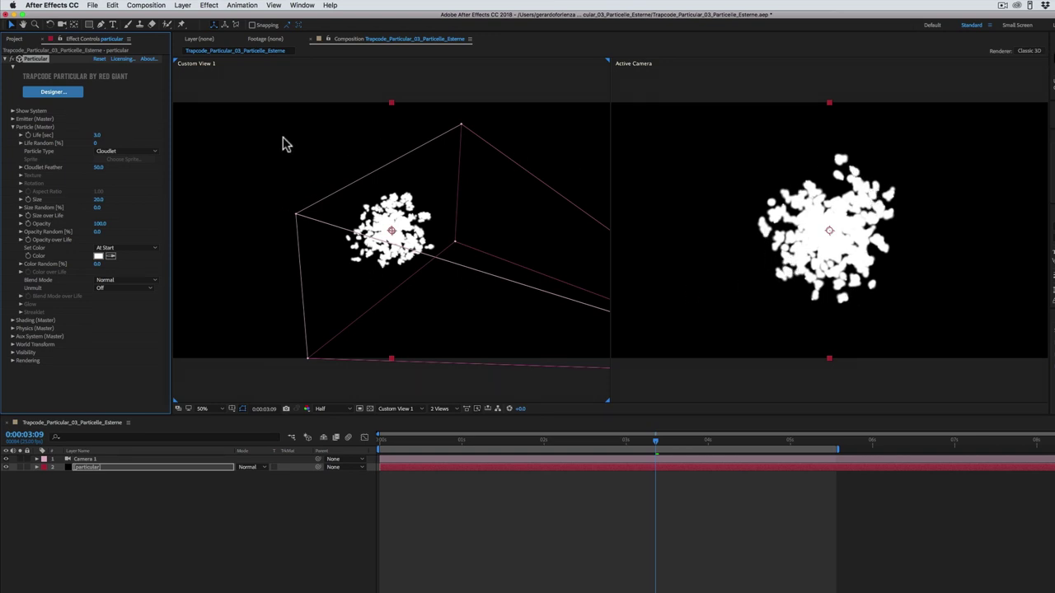
pyautogui.click(121, 154)
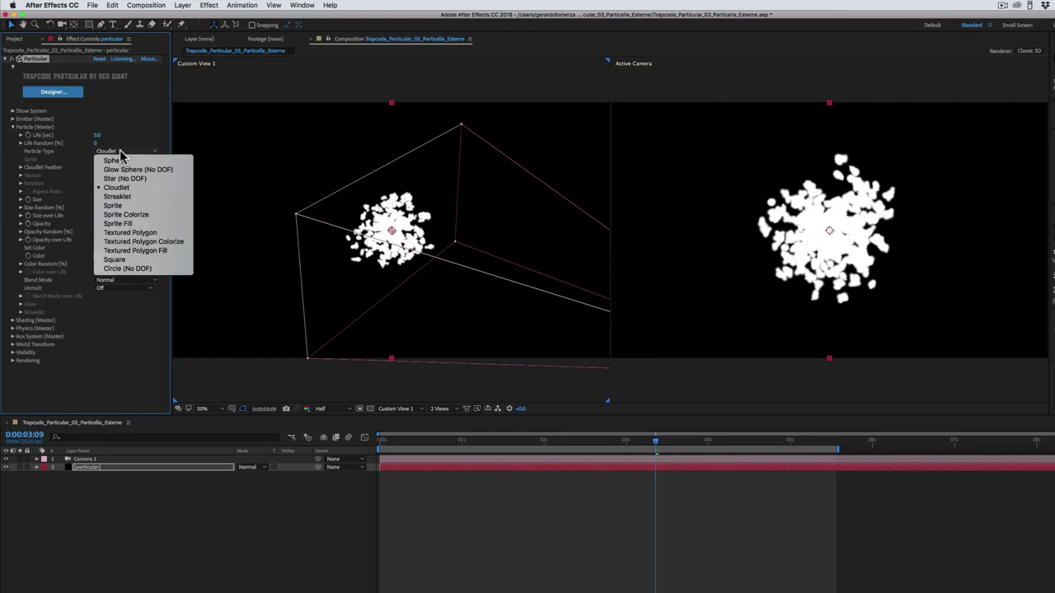
pyautogui.click(116, 197)
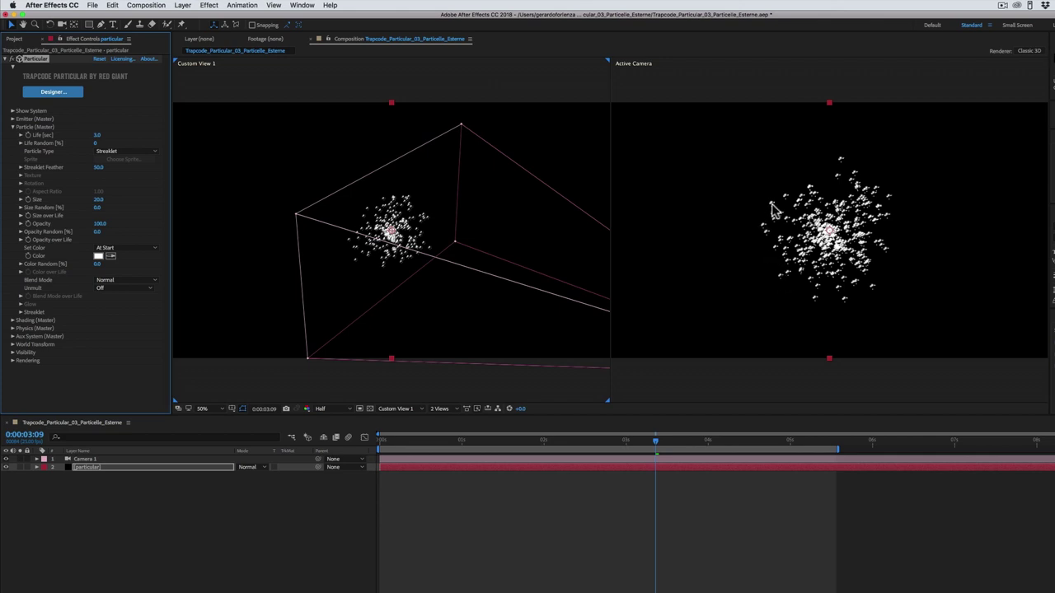
# Try Square and then Circle (No DOF) as the Particle Type.
pyautogui.click(140, 153)
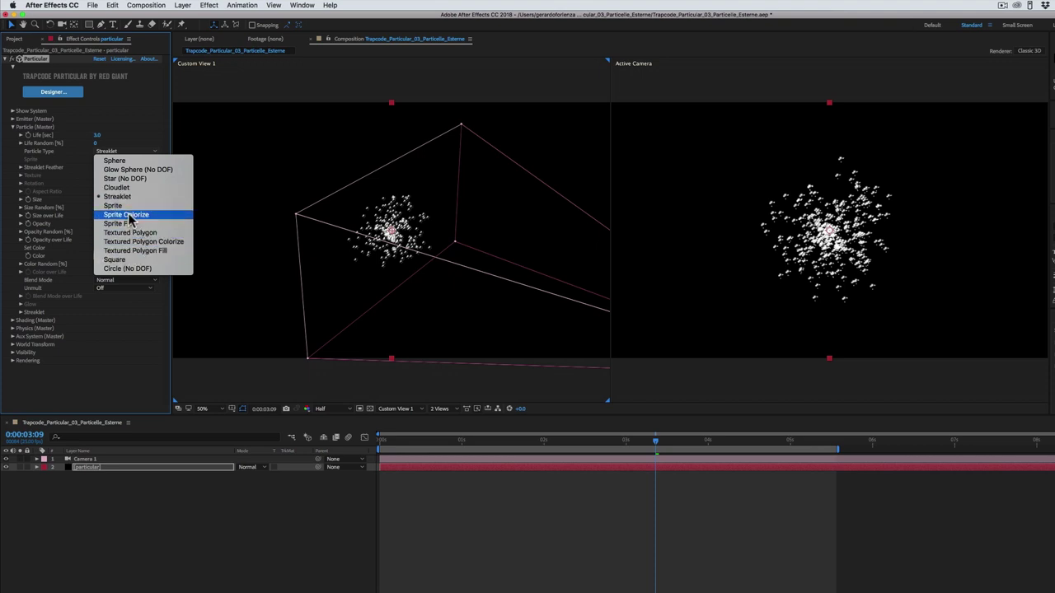
pyautogui.click(115, 260)
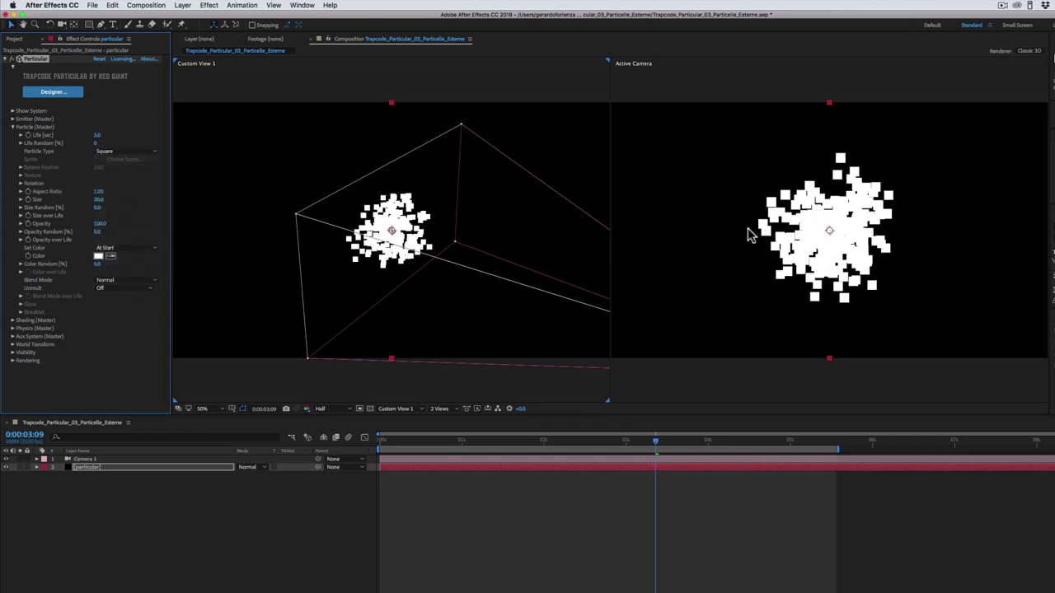
pyautogui.click(103, 152)
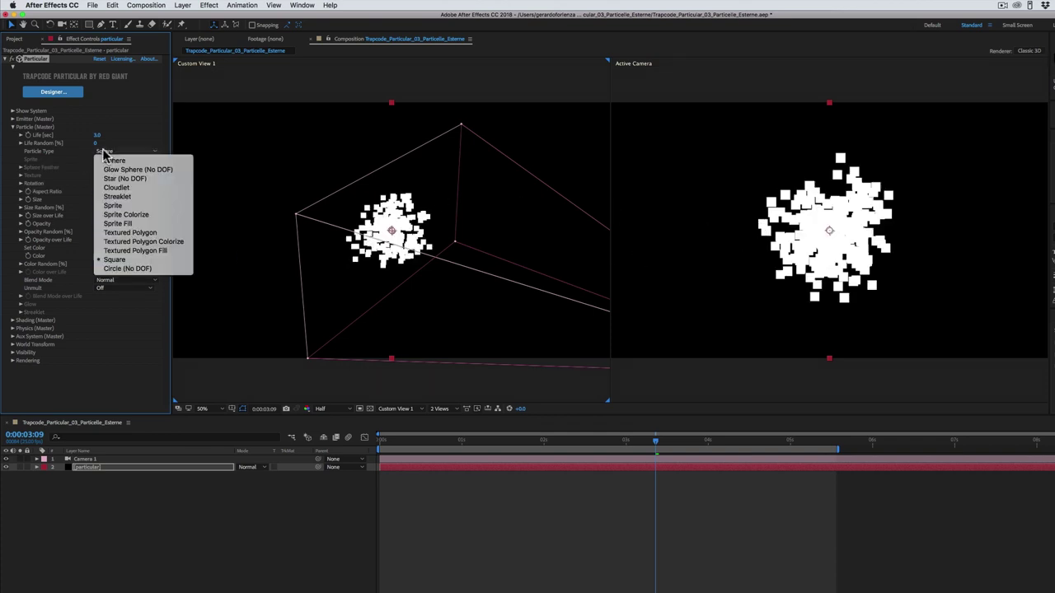
pyautogui.click(127, 269)
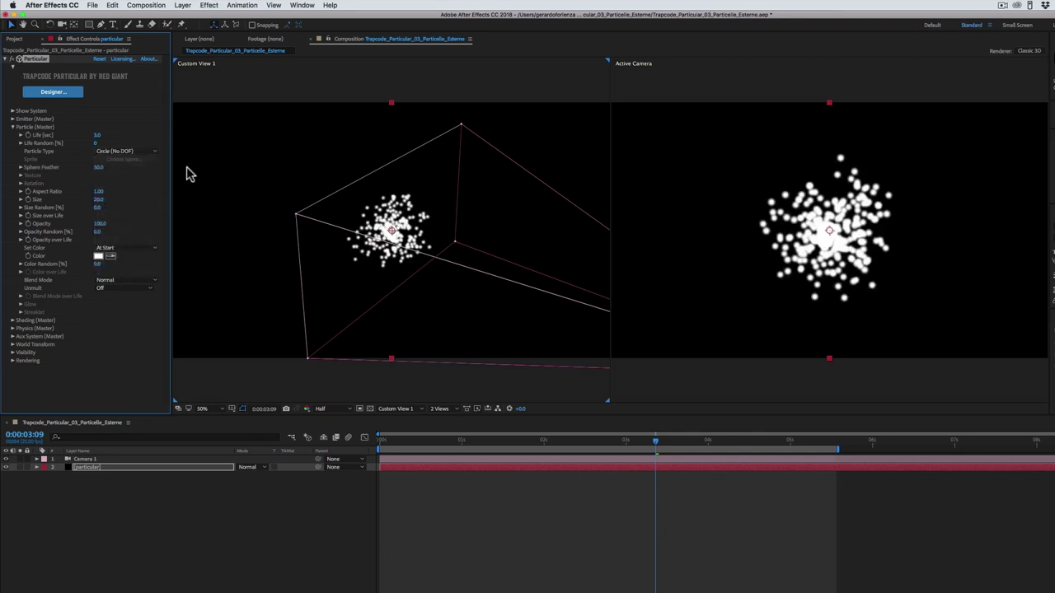
# Set the Particle Type back to Sphere, keeping Sphere Feather 50.
pyautogui.click(129, 156)
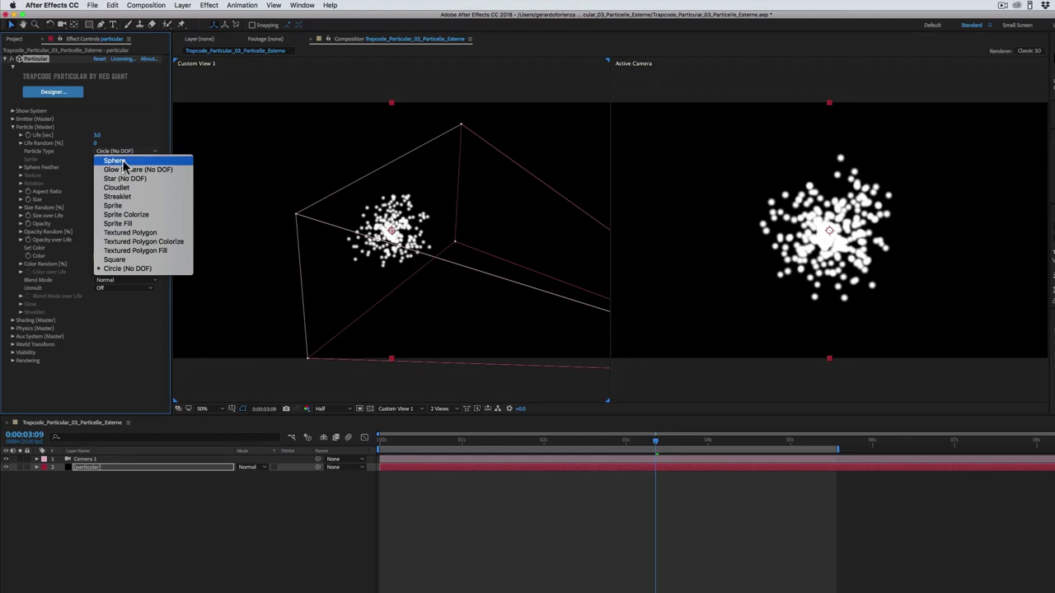
pyautogui.click(115, 160)
pyautogui.click(124, 152)
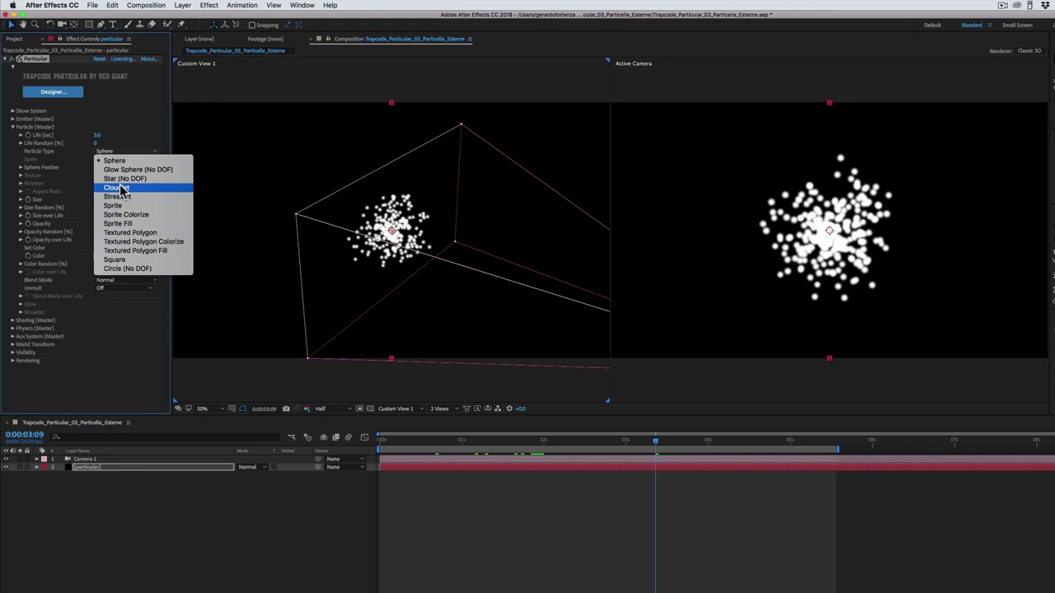
pyautogui.click(123, 161)
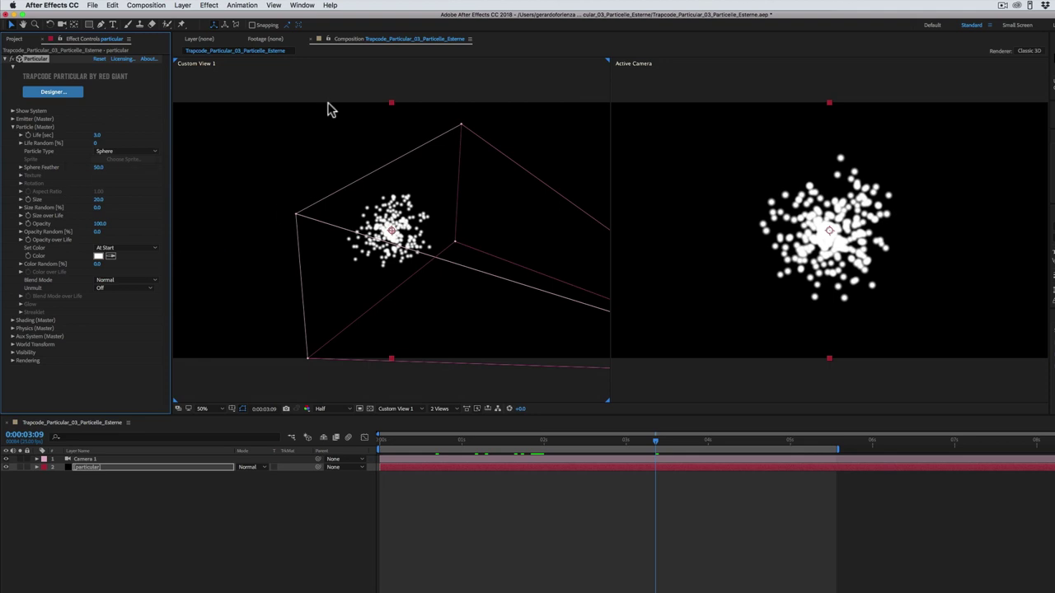
# Drag pesce_azzurro.ai from the Project panel into the timeline as a third layer.
pyautogui.click(14, 39)
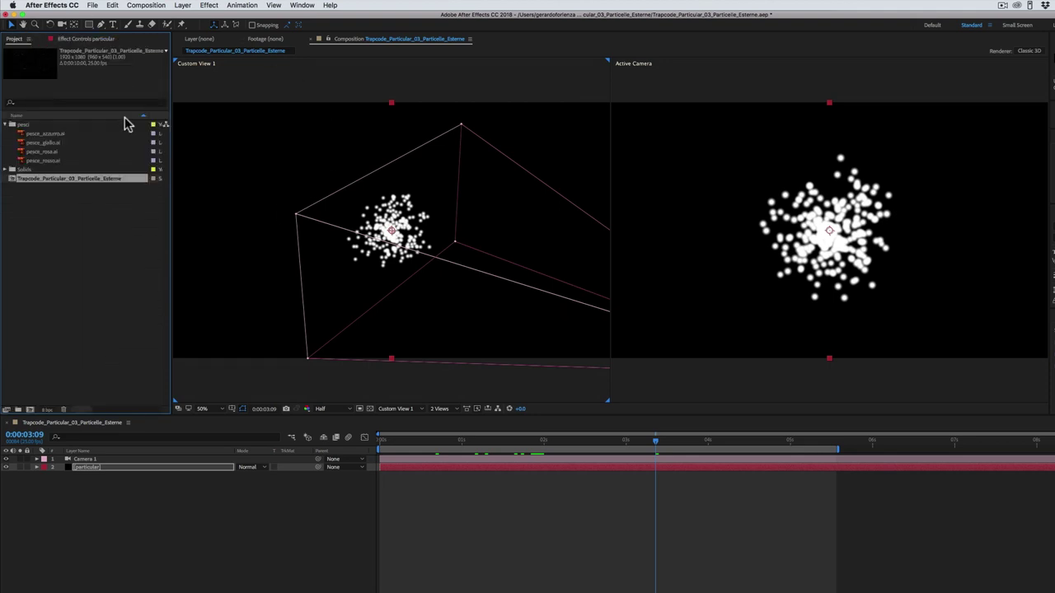
pyautogui.click(32, 136)
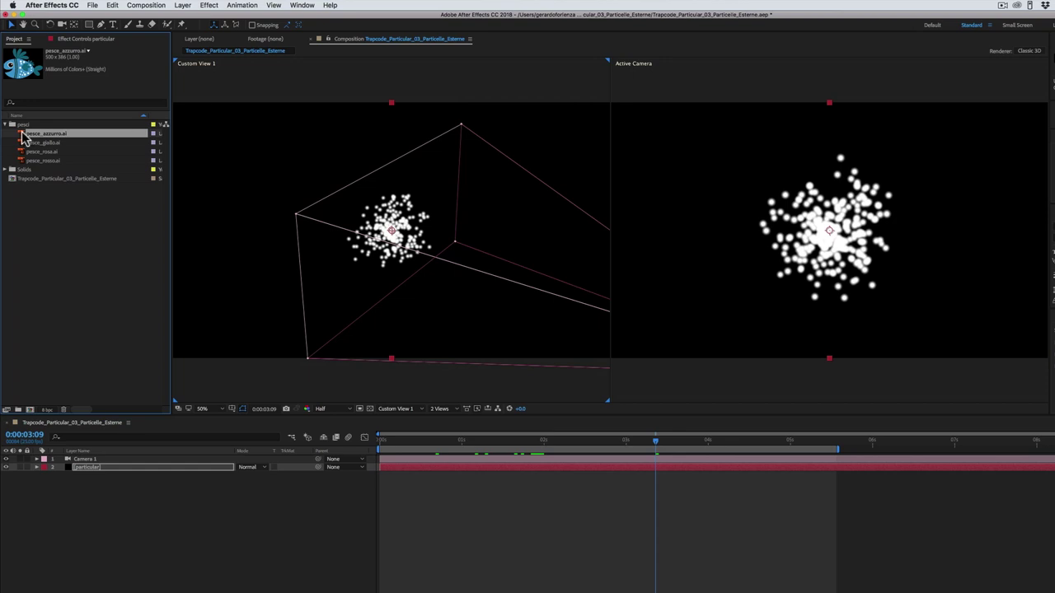
pyautogui.keyDown('shift'); pyautogui.click(41, 160); pyautogui.keyUp('shift')
pyautogui.moveTo(33, 133)
pyautogui.mouseDown()
pyautogui.moveTo(163, 194)
pyautogui.moveTo(72, 500)
pyautogui.mouseUp()
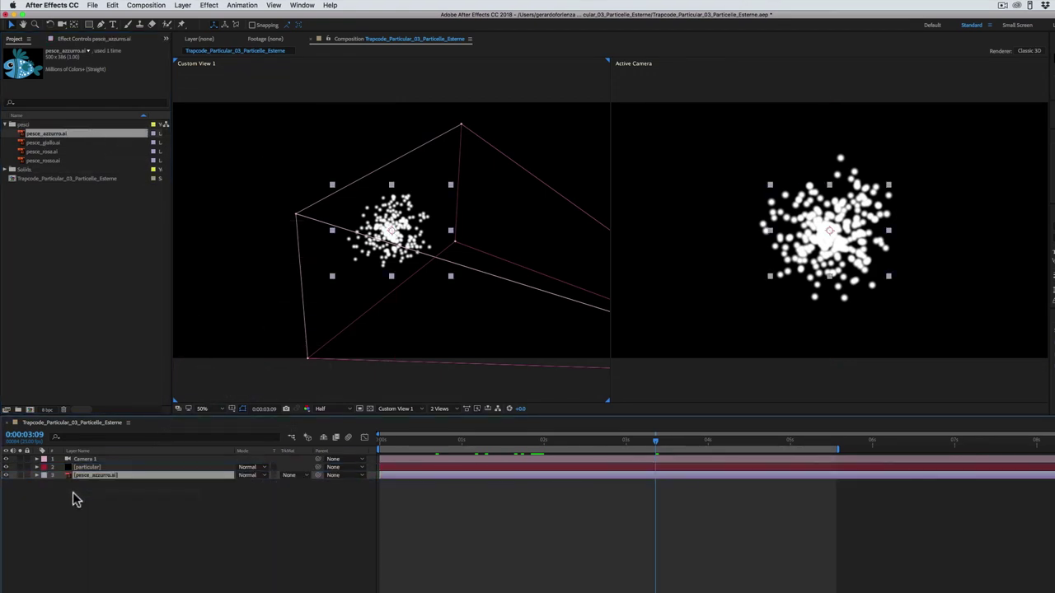
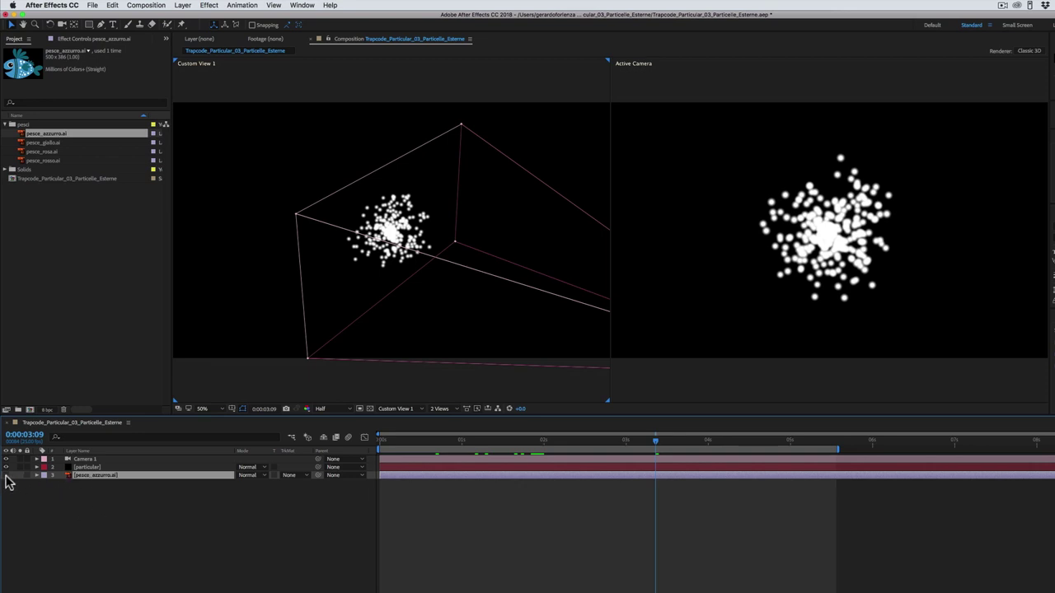
# Select the particular layer and show its Trapcode Particular settings in Effect Controls.
pyautogui.click(81, 468)
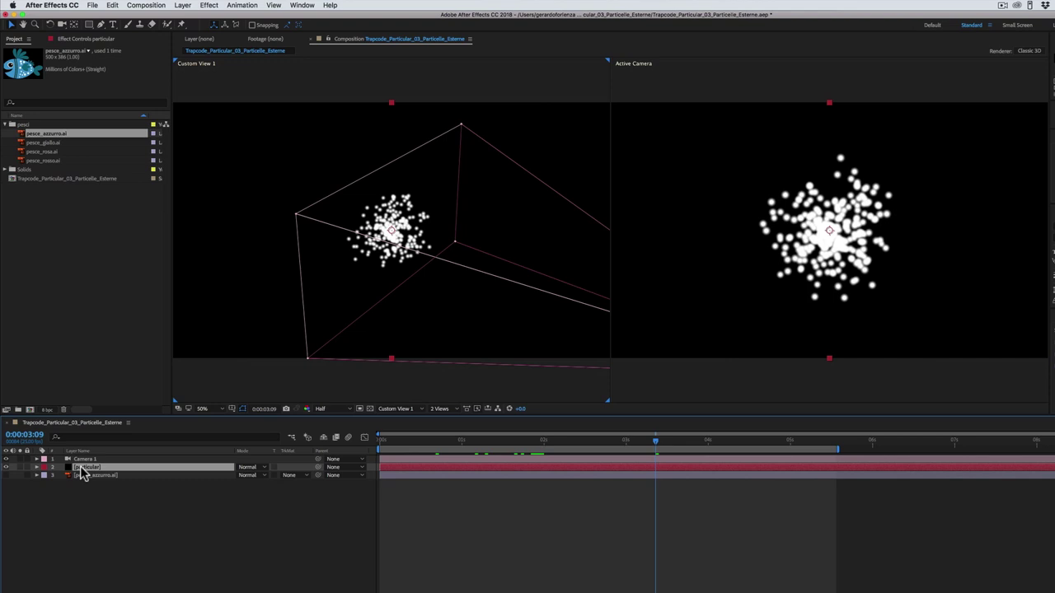
pyautogui.click(83, 39)
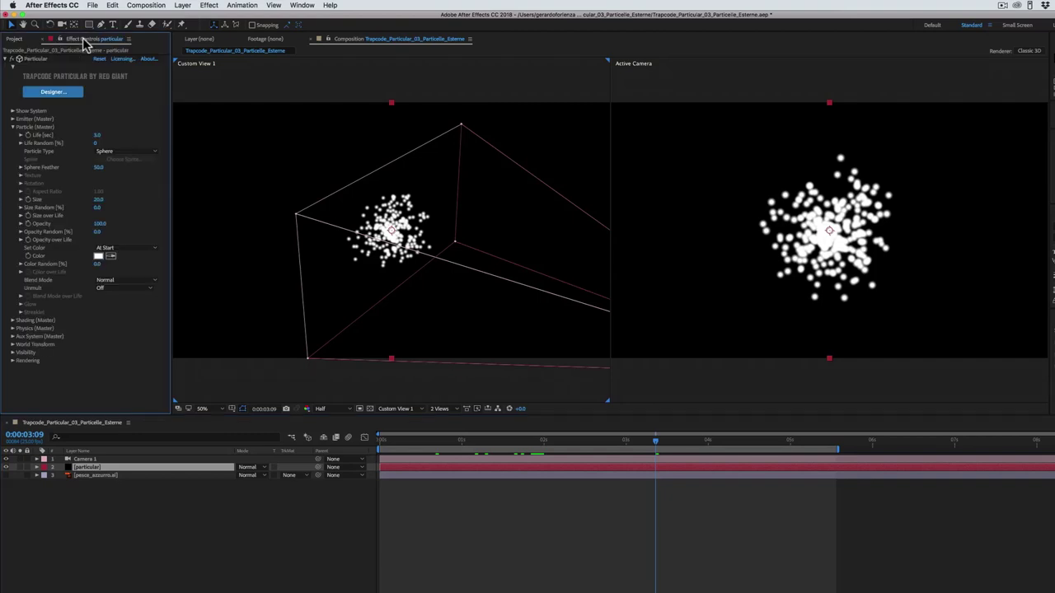
# Change Particular's Particle Type from the default spheres to Sprite.
pyautogui.click(104, 155)
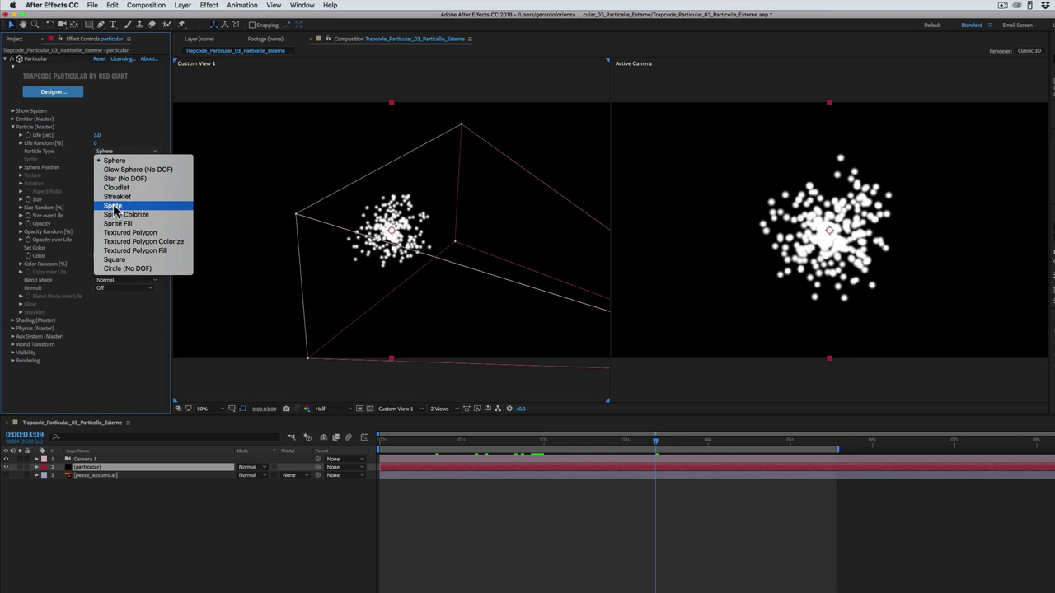
pyautogui.click(113, 207)
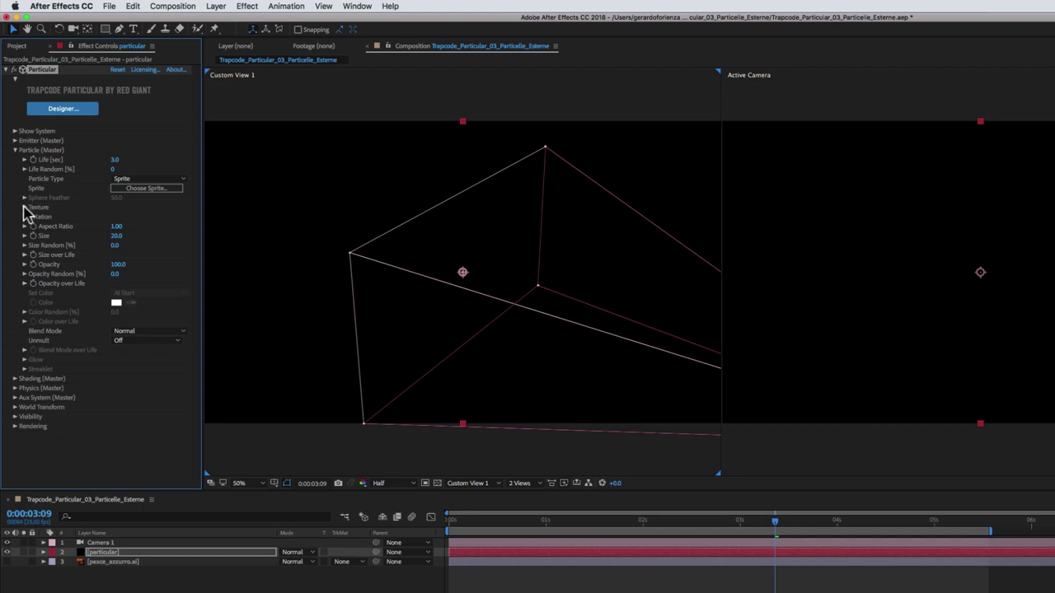
# Set the sprite Texture layer to 3. pesce_azzurro.ai so blue fish appear.
pyautogui.click(24, 207)
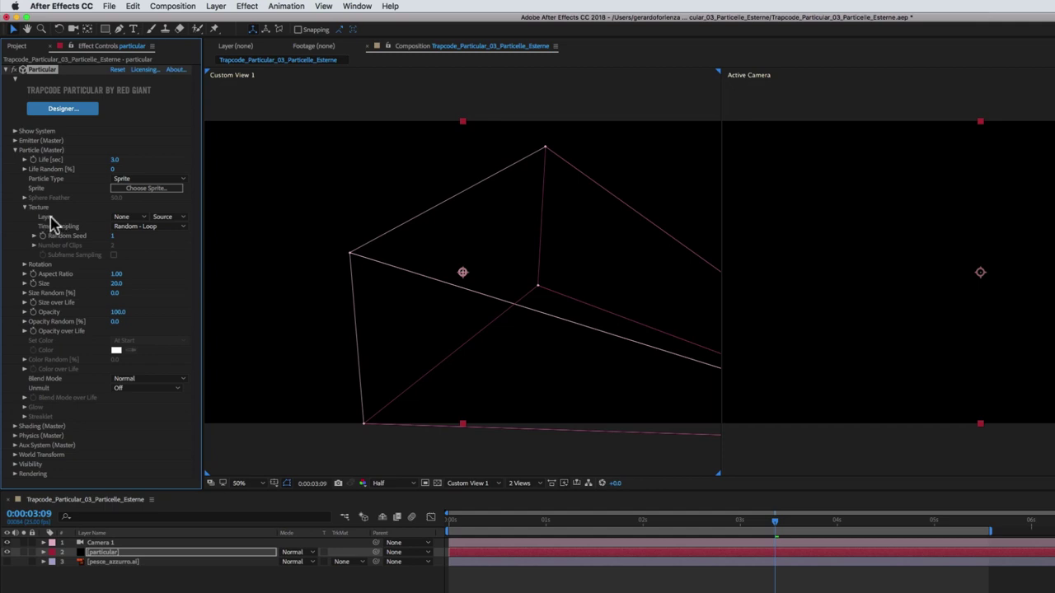
pyautogui.click(129, 218)
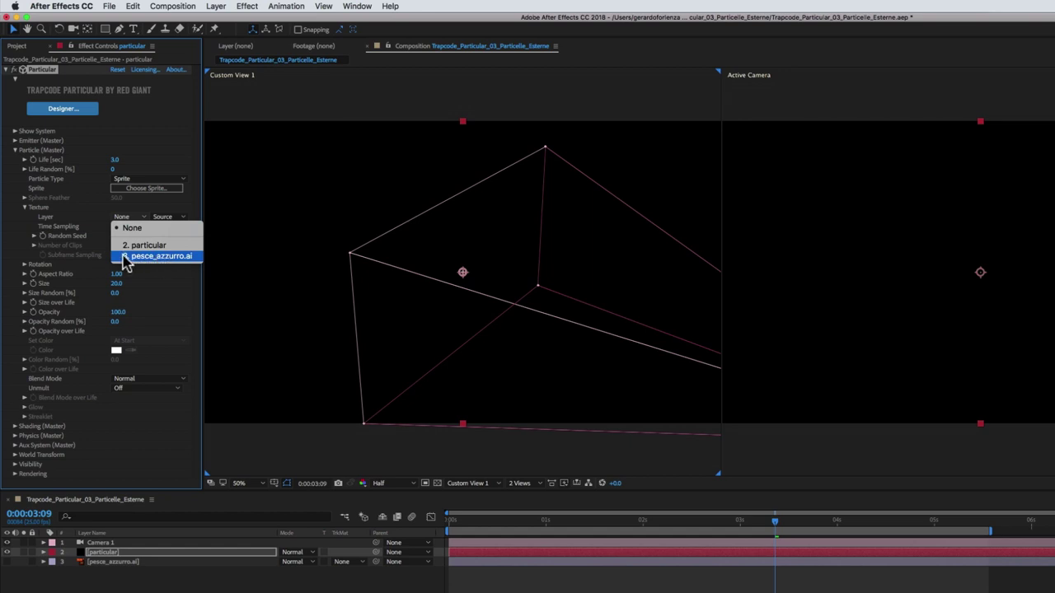
pyautogui.click(167, 260)
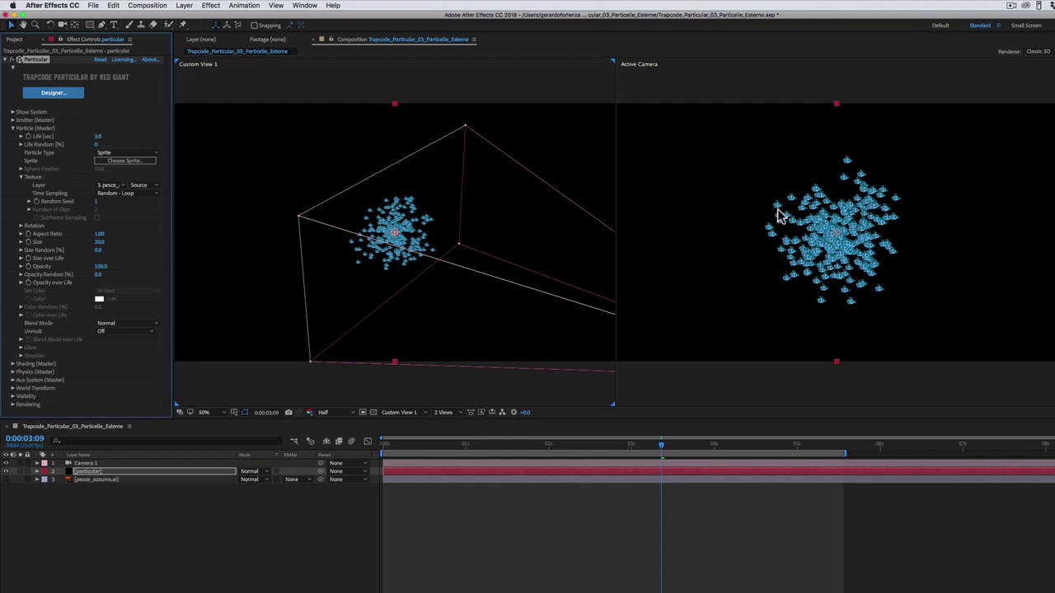
# Move later in time, then set particle Size to 80 and Size Random to 61%.
pyautogui.moveTo(663, 446); pyautogui.dragTo(711, 454)
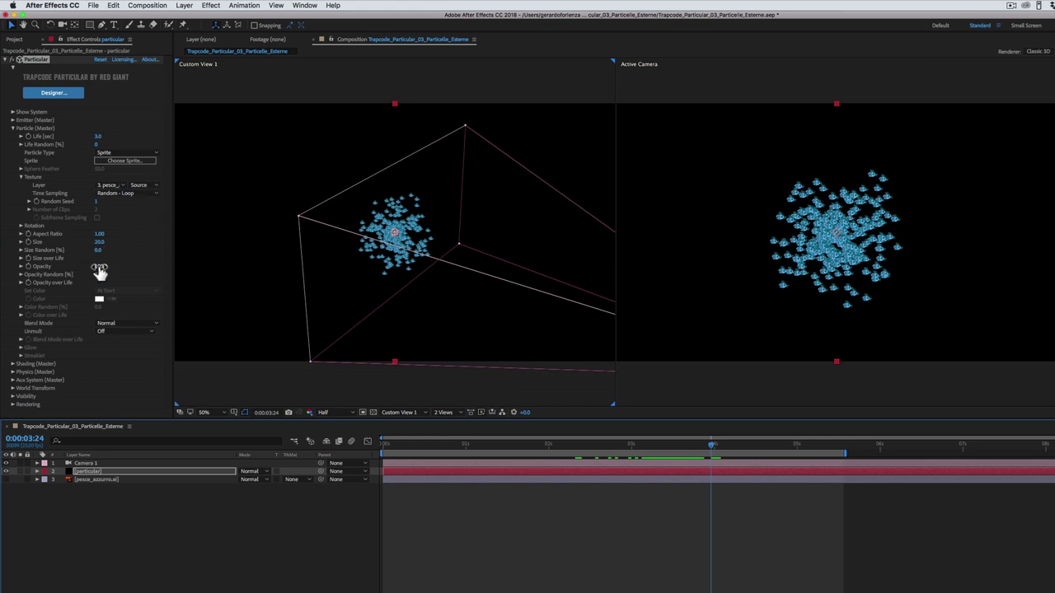
pyautogui.moveTo(104, 240); pyautogui.dragTo(125, 237)
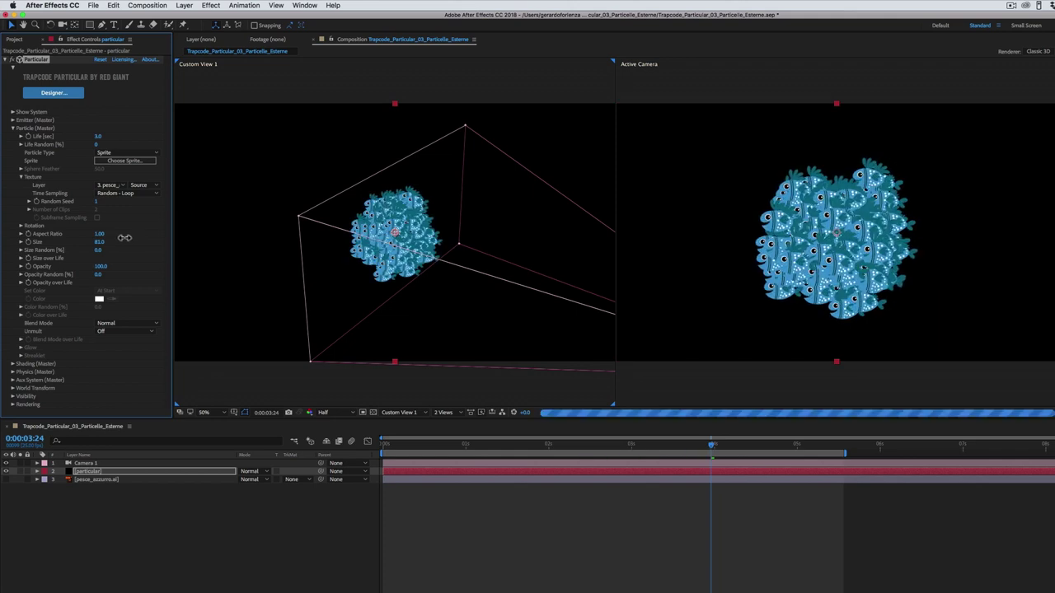
pyautogui.moveTo(125, 237); pyautogui.dragTo(106, 256)
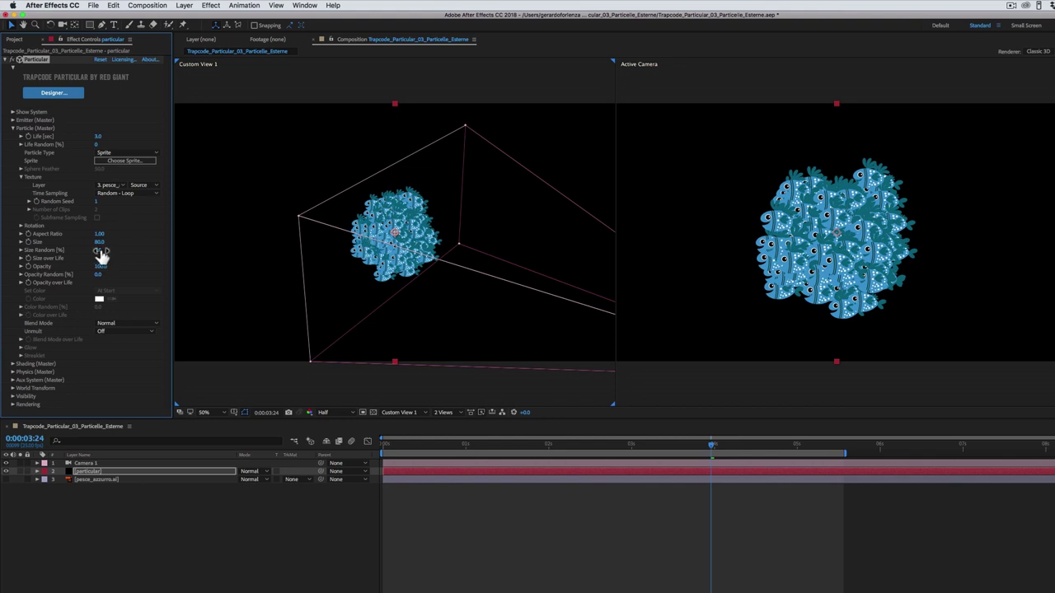
pyautogui.moveTo(100, 251); pyautogui.dragTo(127, 248)
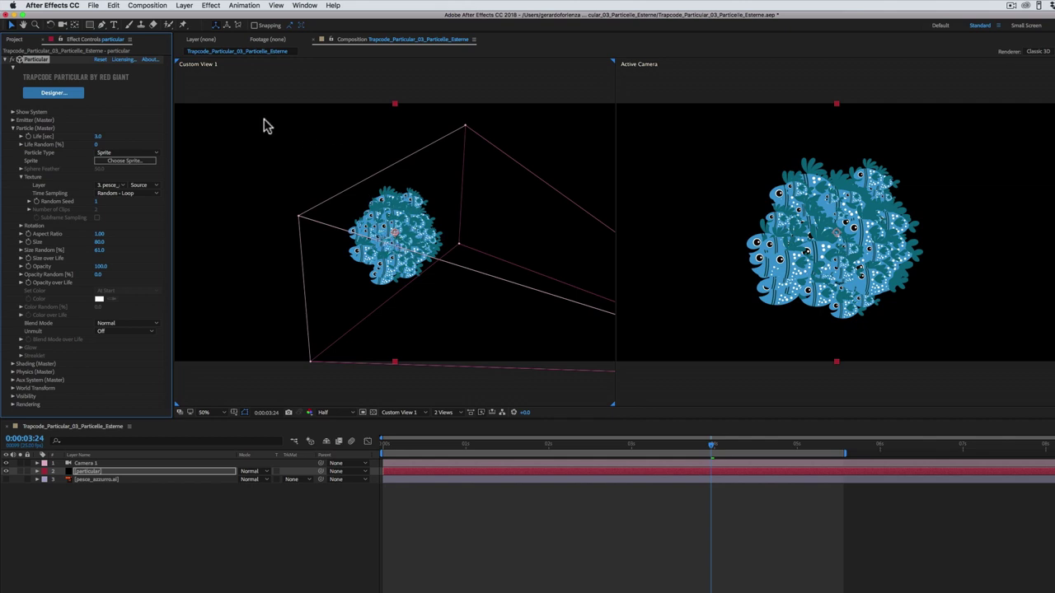
# Lower Emitter Particles/sec to 10 and check the sparser fish at another frame.
pyautogui.click(14, 120)
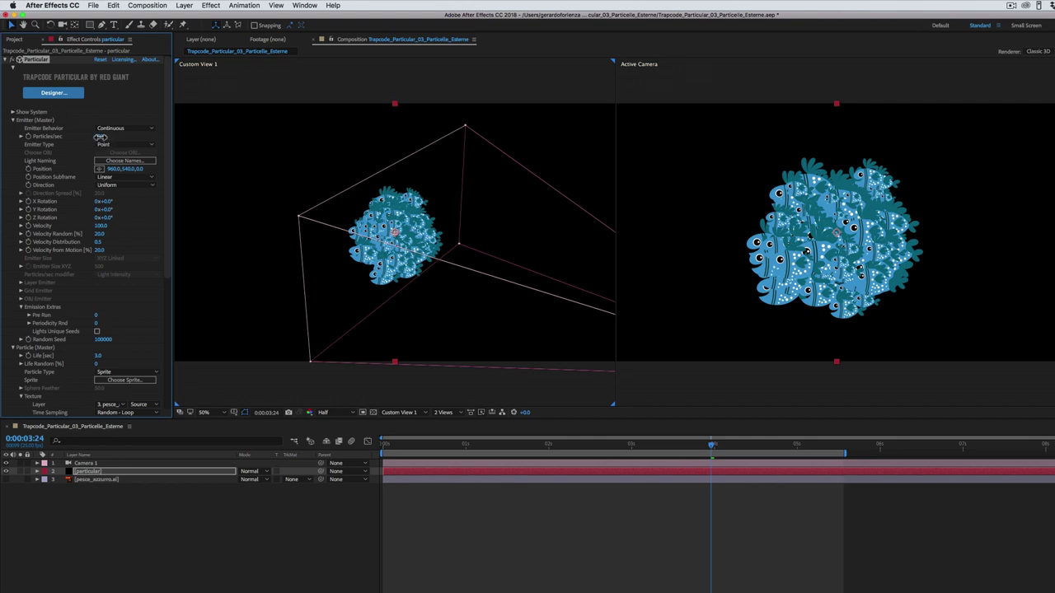
pyautogui.moveTo(96, 138); pyautogui.dragTo(99, 144)
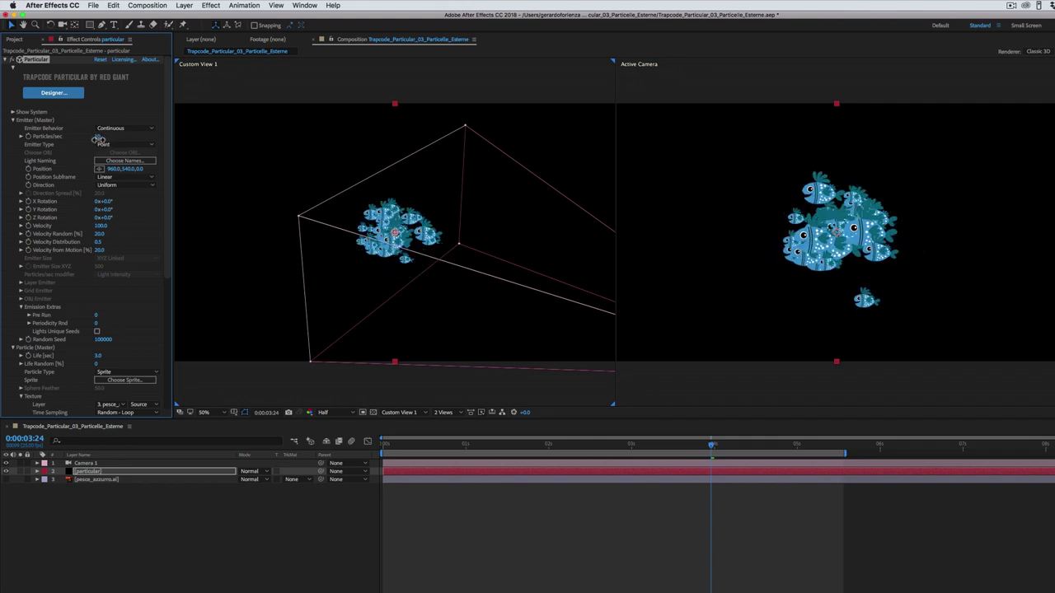
pyautogui.moveTo(710, 446)
pyautogui.mouseDown()
pyautogui.moveTo(529, 446)
pyautogui.moveTo(569, 461)
pyautogui.moveTo(676, 470)
pyautogui.moveTo(694, 456)
pyautogui.mouseUp()
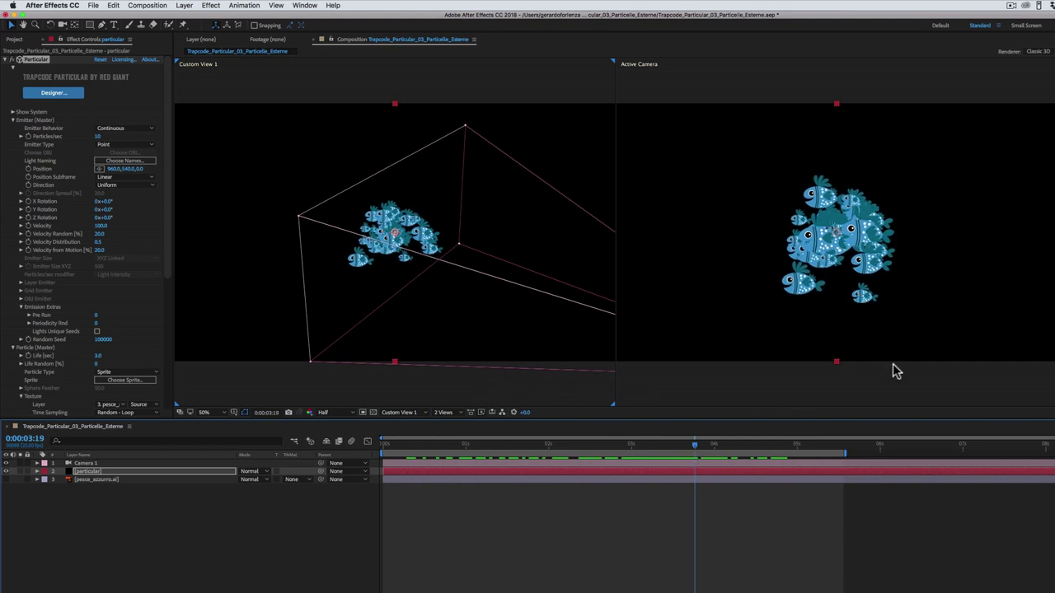
pyautogui.click(13, 120)
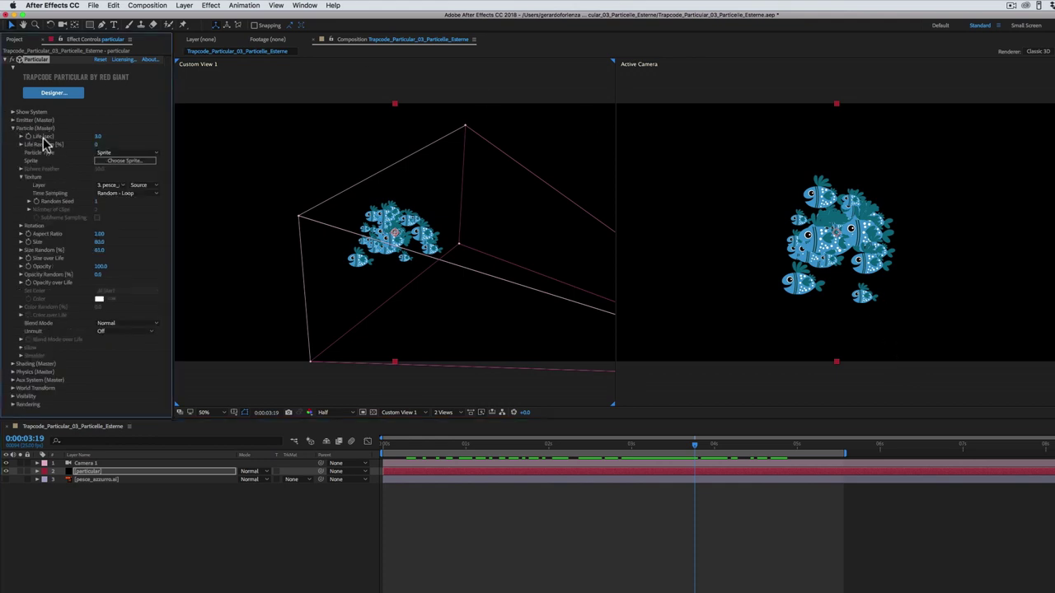
# Raise particle Life to 10.5 seconds and move the playhead to 0:00:04:03.
pyautogui.click(99, 138)
pyautogui.moveTo(99, 139); pyautogui.dragTo(124, 135)
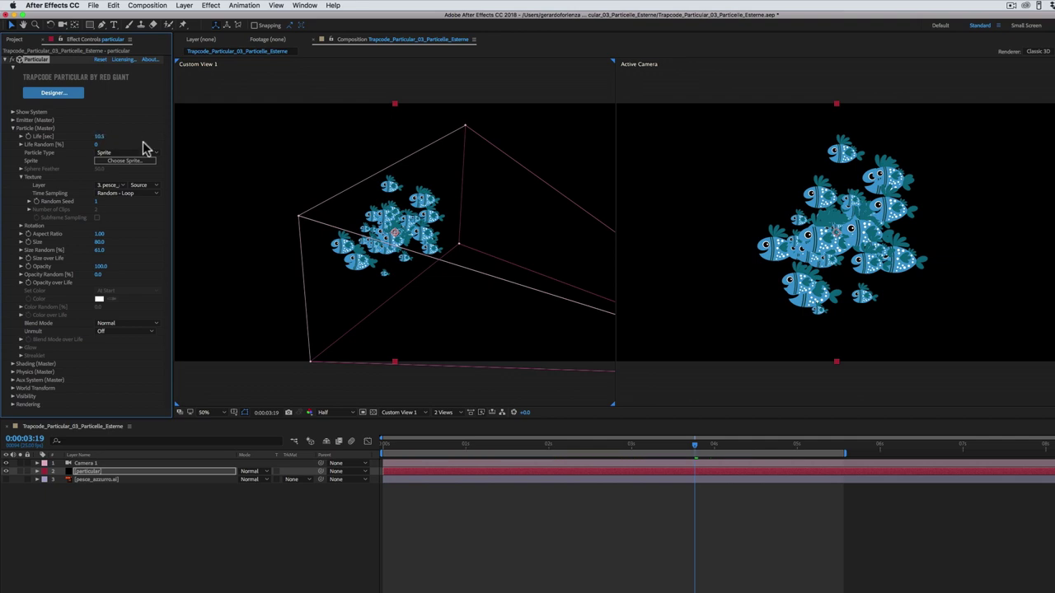
pyautogui.click(698, 445)
pyautogui.moveTo(707, 451); pyautogui.dragTo(726, 463)
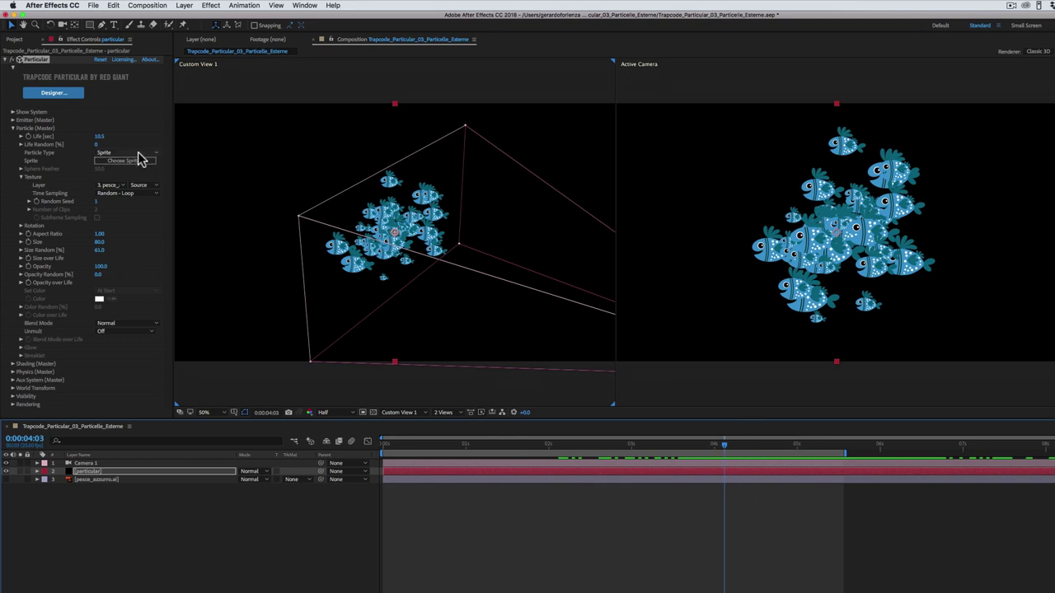
pyautogui.click(138, 154)
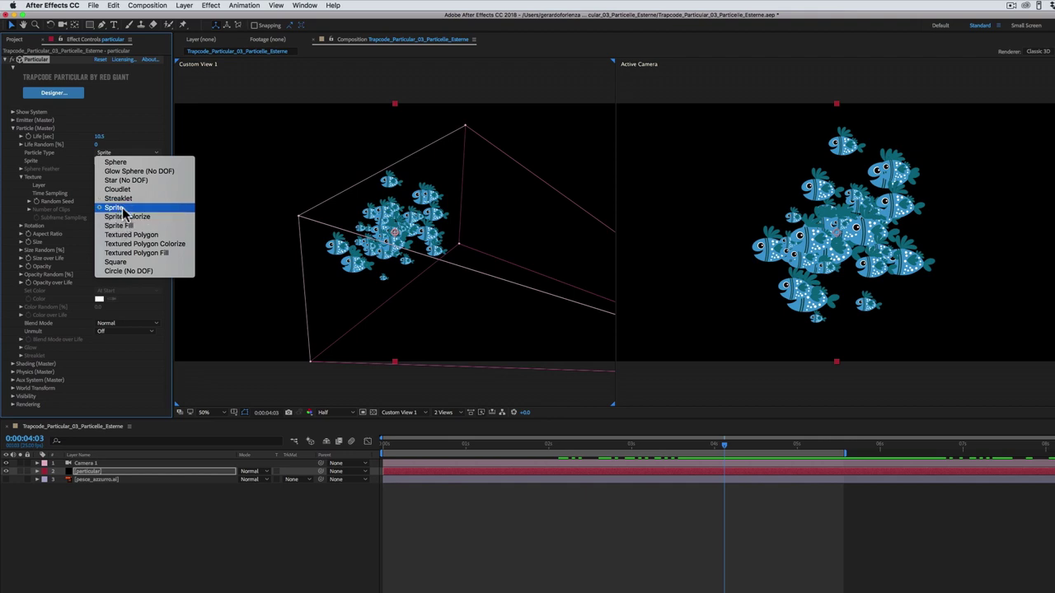
# Switch the Particle Type from Sprite to Sprite Colorize, tinting the fish white.
pyautogui.click(120, 210)
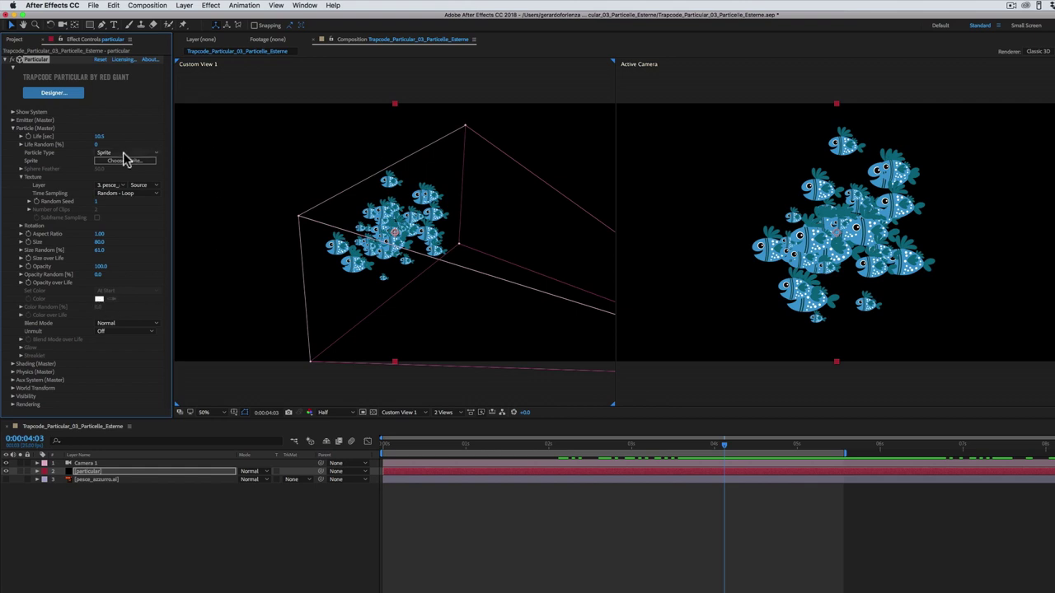
pyautogui.click(124, 153)
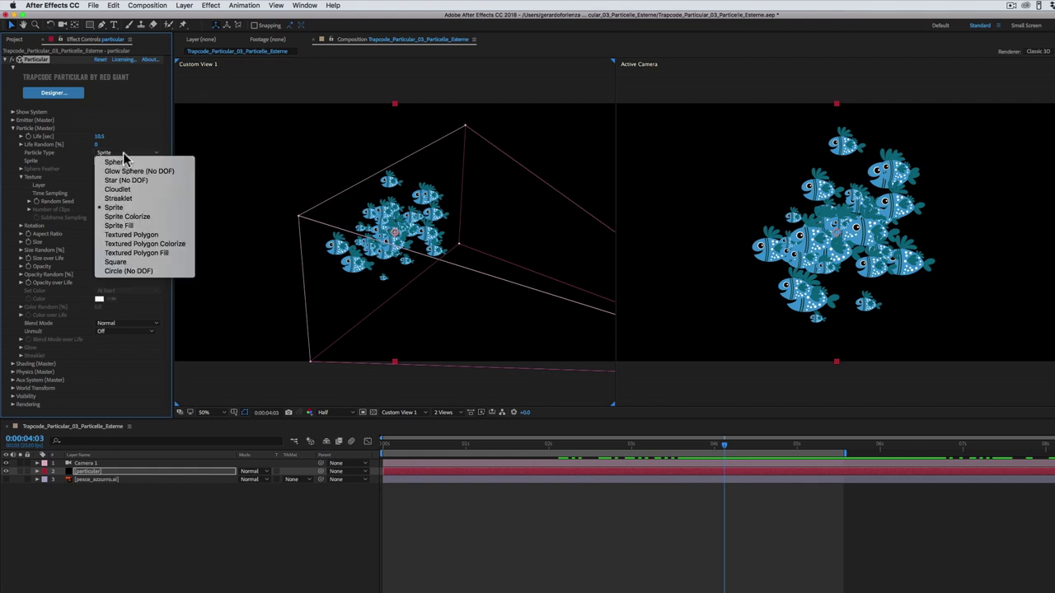
pyautogui.click(134, 219)
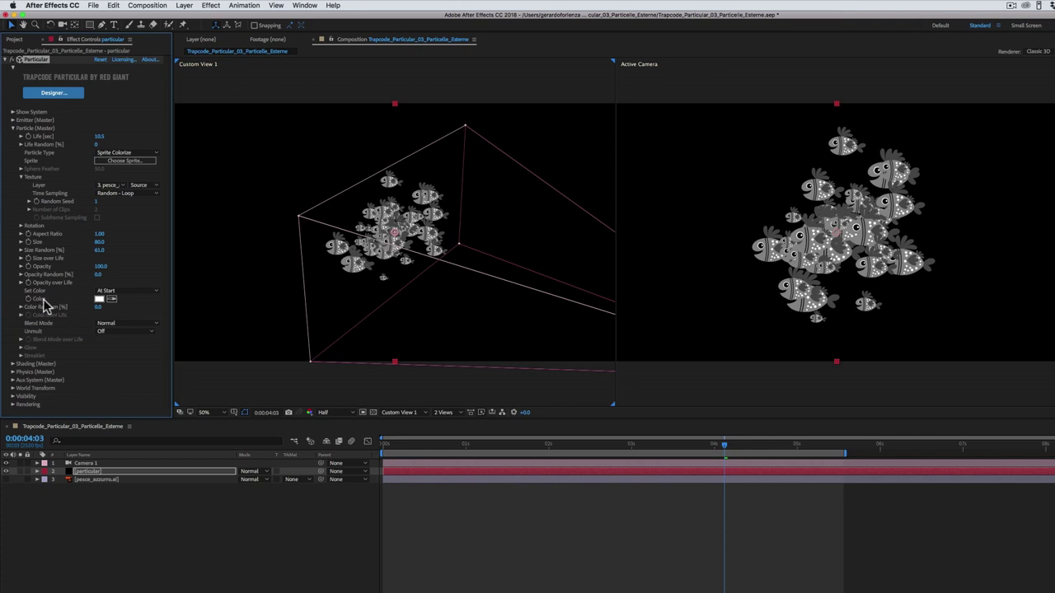
pyautogui.click(101, 300)
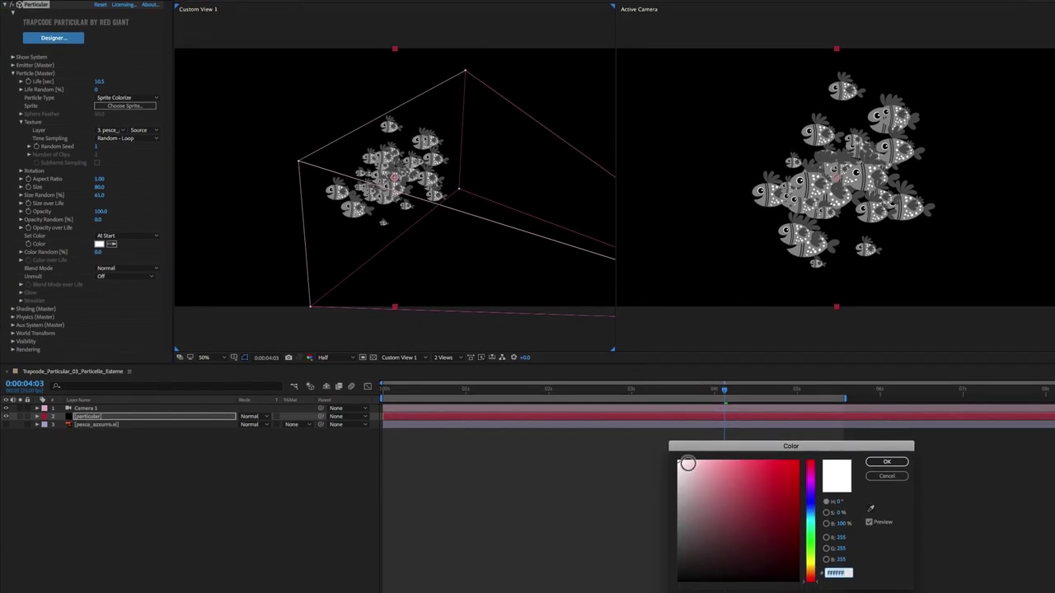
pyautogui.moveTo(685, 463); pyautogui.dragTo(787, 467)
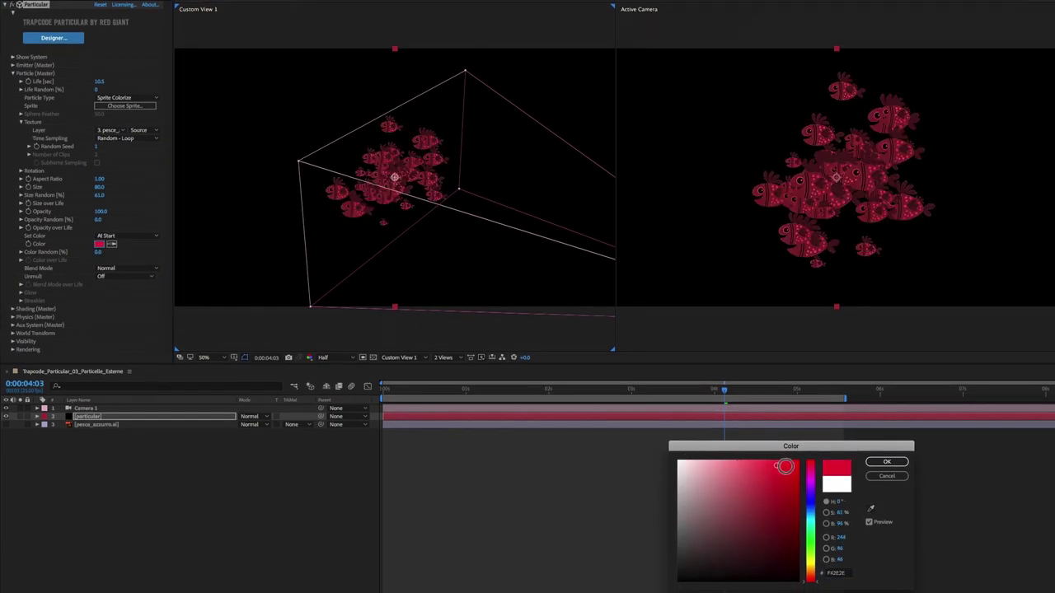
pyautogui.moveTo(787, 467); pyautogui.dragTo(791, 464)
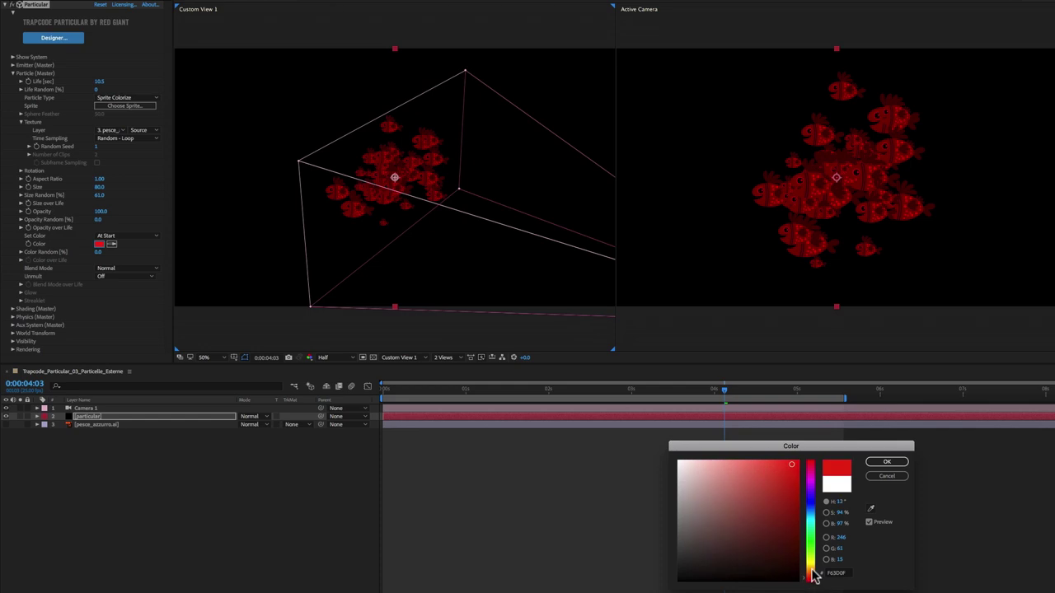
pyautogui.moveTo(812, 574); pyautogui.dragTo(818, 531)
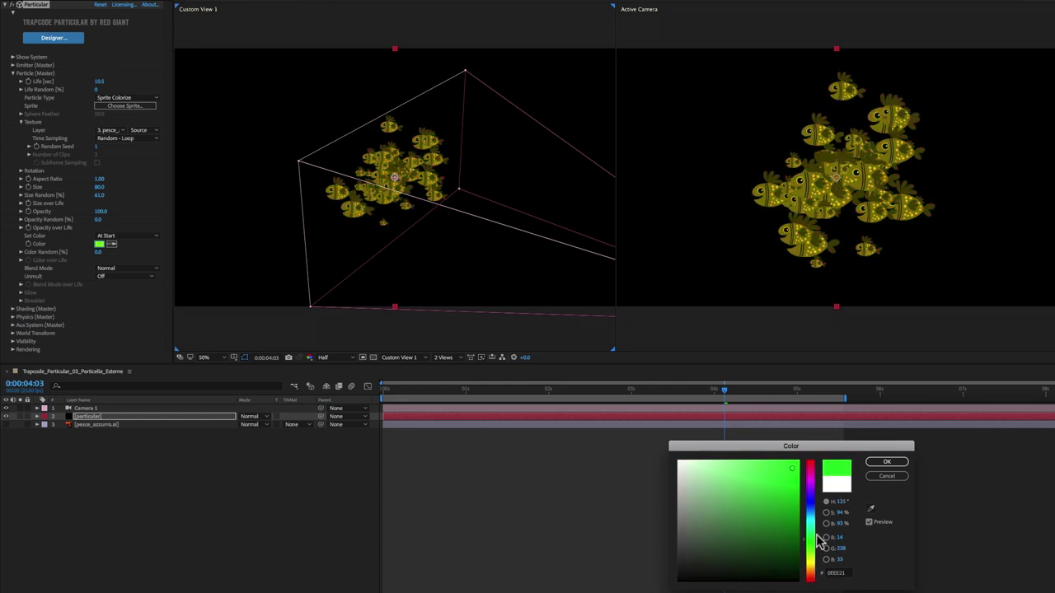
pyautogui.click(887, 477)
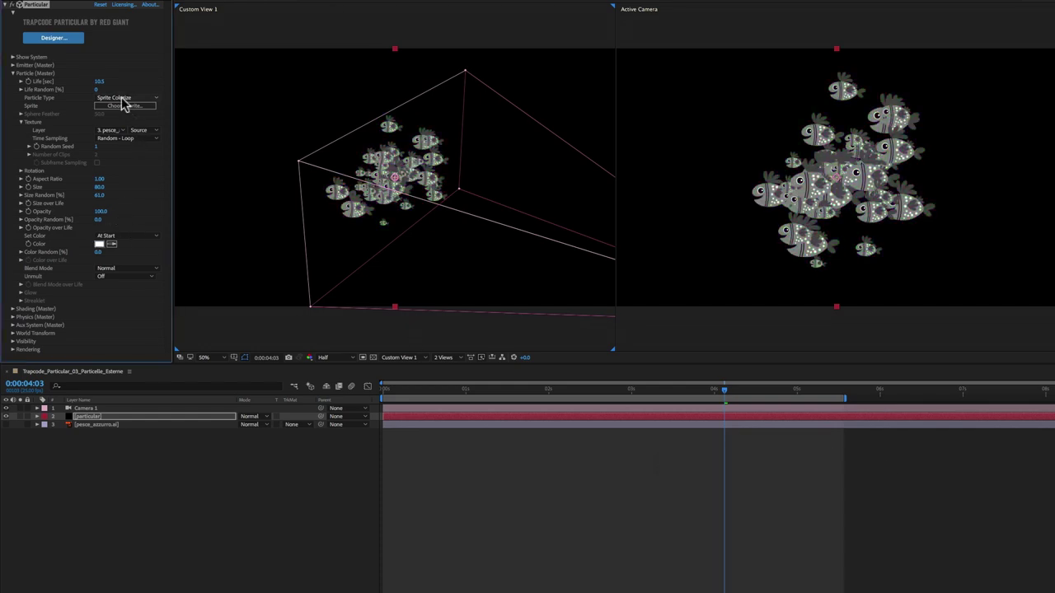
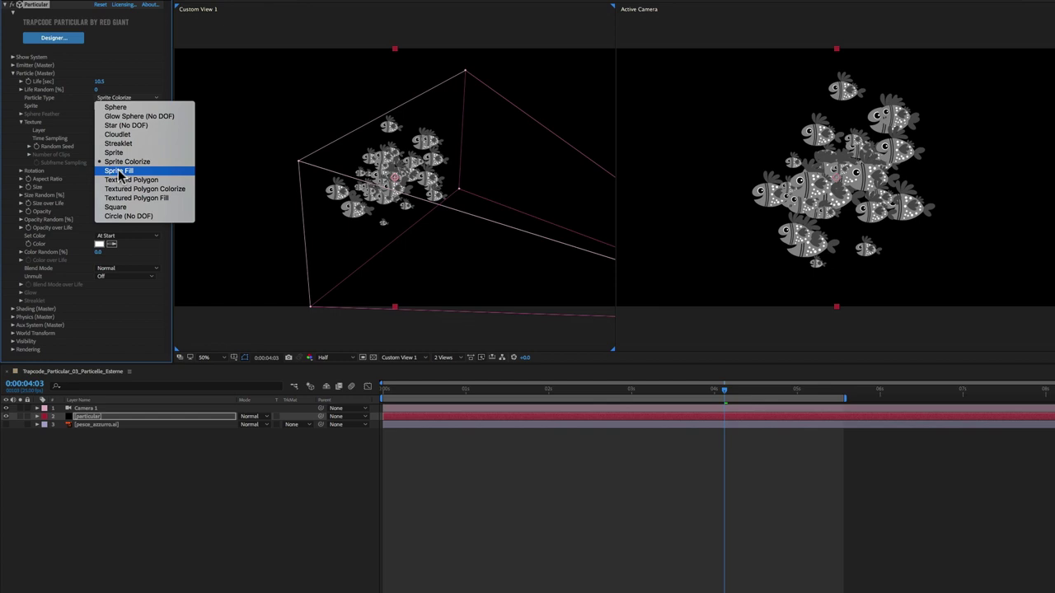
# Switch the particles to Sprite Fill, and try red and green colours before cancelling to keep them white.
pyautogui.click(121, 171)
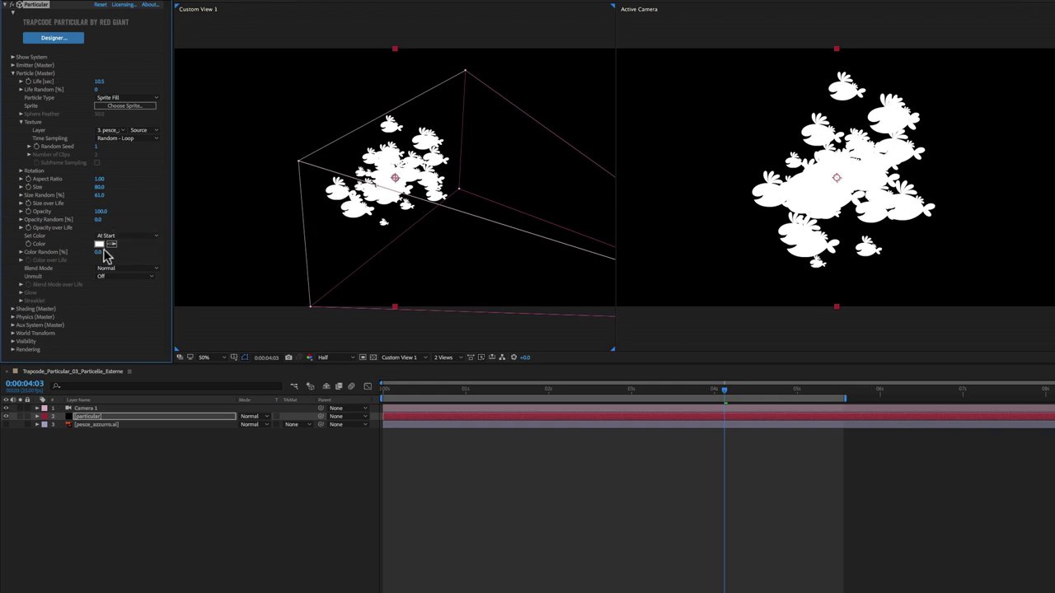
pyautogui.click(99, 244)
pyautogui.click(733, 492)
pyautogui.click(776, 471)
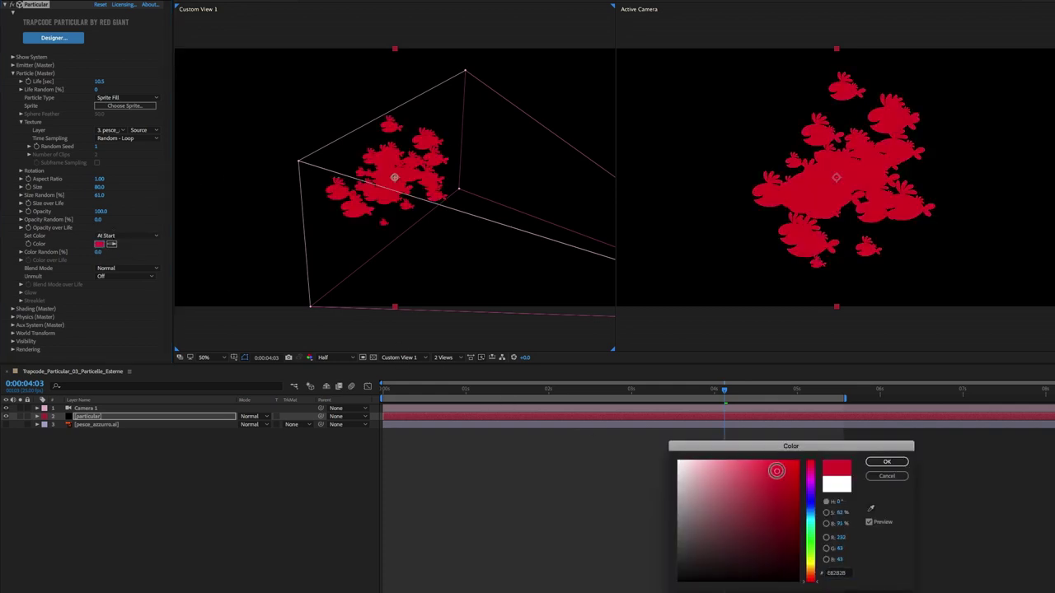
pyautogui.moveTo(812, 574)
pyautogui.mouseDown()
pyautogui.moveTo(814, 475)
pyautogui.moveTo(811, 531)
pyautogui.mouseUp()
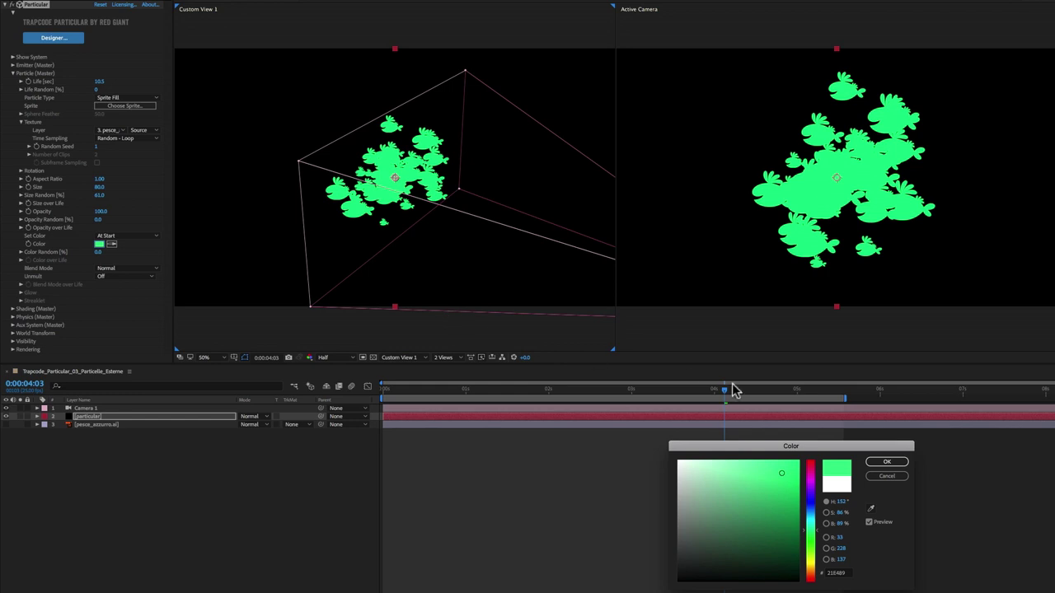
pyautogui.click(875, 465)
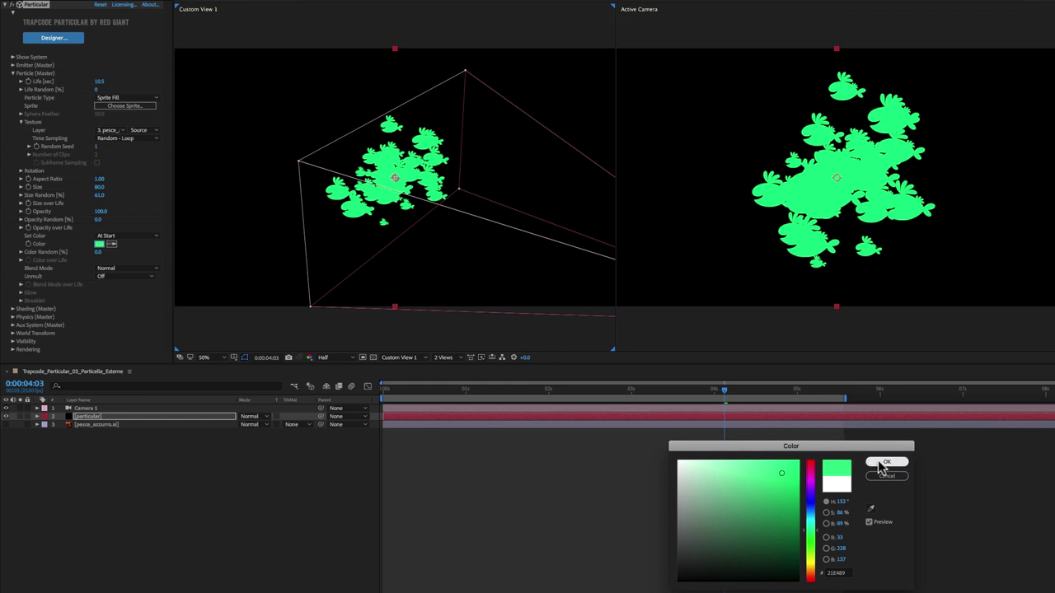
pyautogui.click(883, 476)
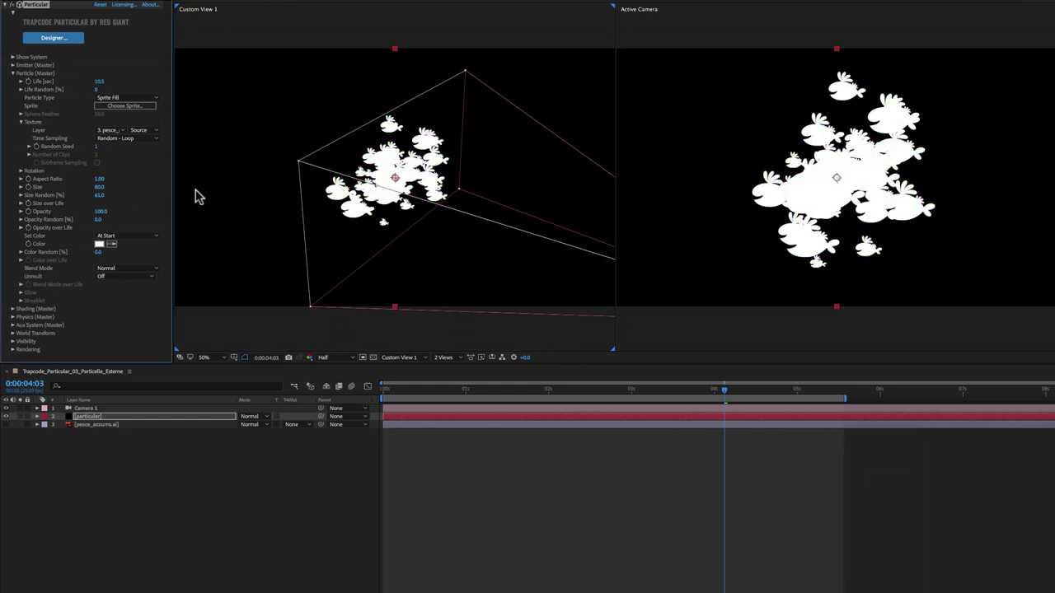
# Change Particle Type to Sprite so the fish show their original blue artwork.
pyautogui.click(120, 98)
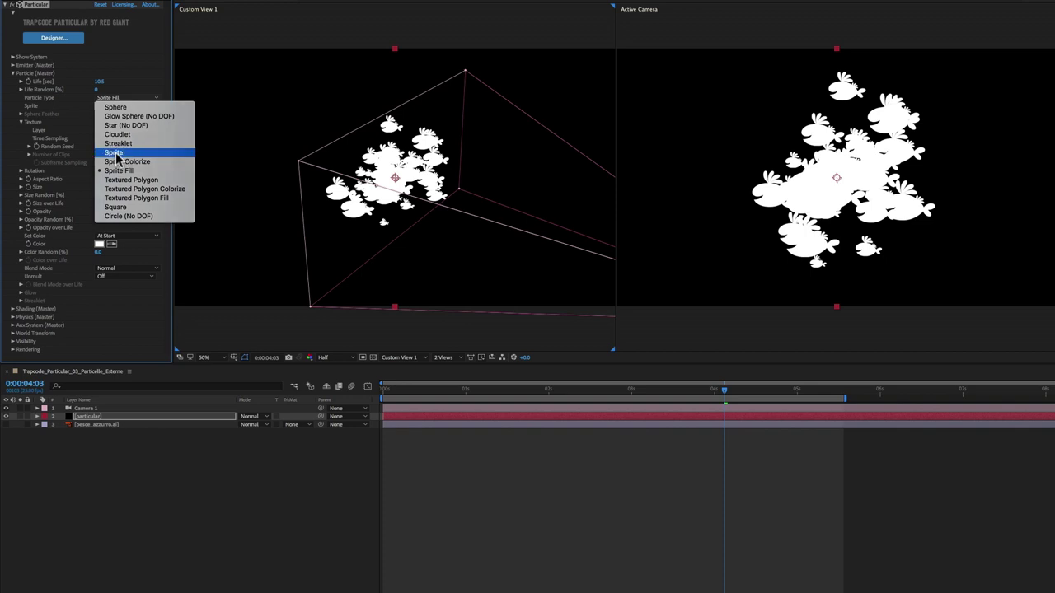
pyautogui.click(117, 153)
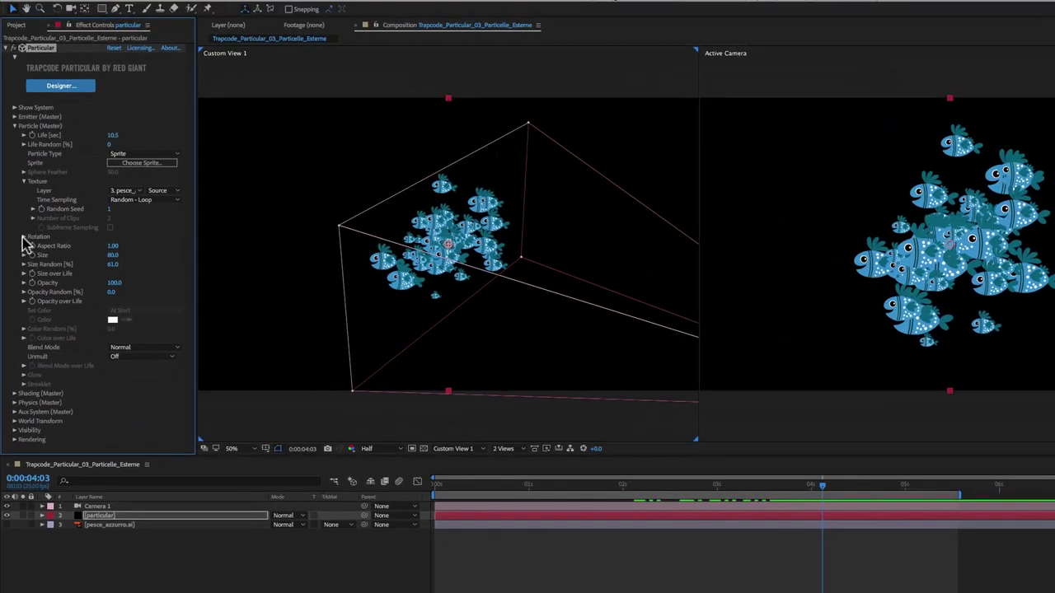
# Expand Rotation, test Rotate Z, and orbit Custom View 1 with the Camera tool (C).
pyautogui.click(24, 238)
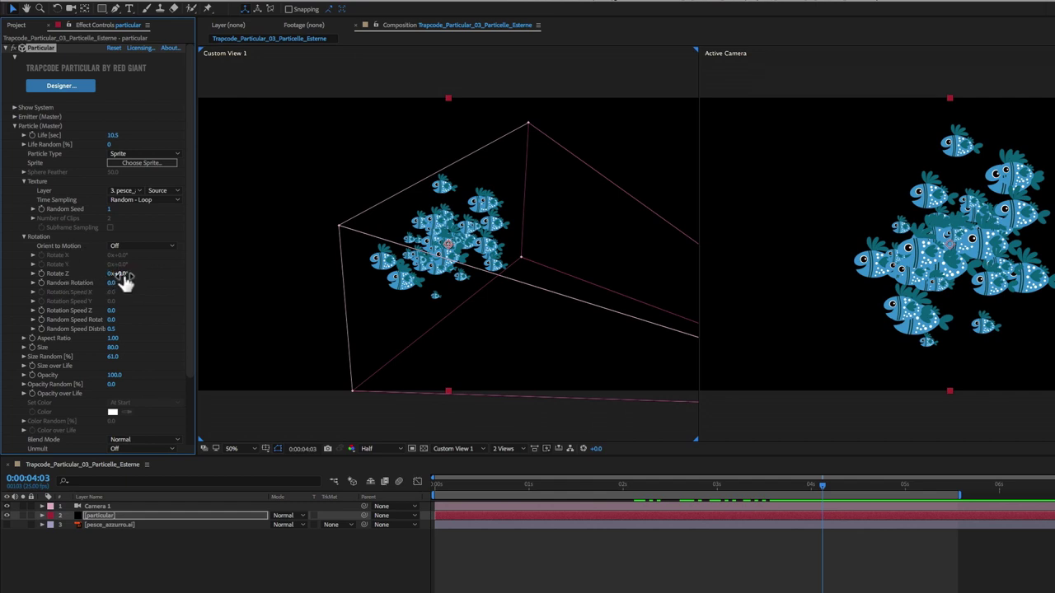
pyautogui.moveTo(122, 278)
pyautogui.mouseDown()
pyautogui.moveTo(95, 295)
pyautogui.moveTo(165, 294)
pyautogui.mouseUp()
pyautogui.press('c')
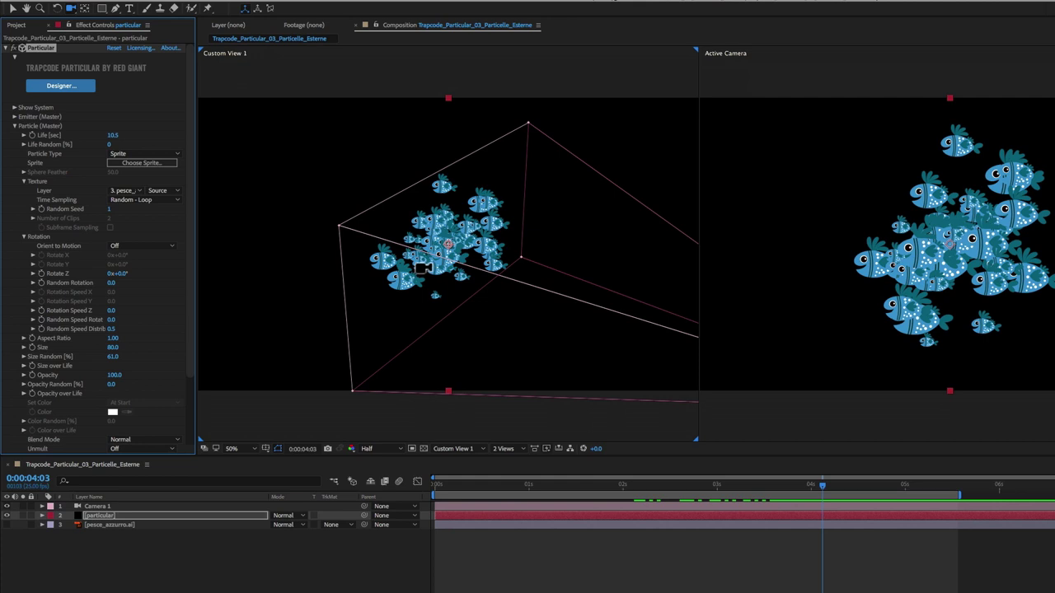
pyautogui.moveTo(420, 267)
pyautogui.mouseDown()
pyautogui.moveTo(497, 263)
pyautogui.moveTo(426, 268)
pyautogui.moveTo(478, 275)
pyautogui.moveTo(451, 276)
pyautogui.moveTo(461, 277)
pyautogui.mouseUp()
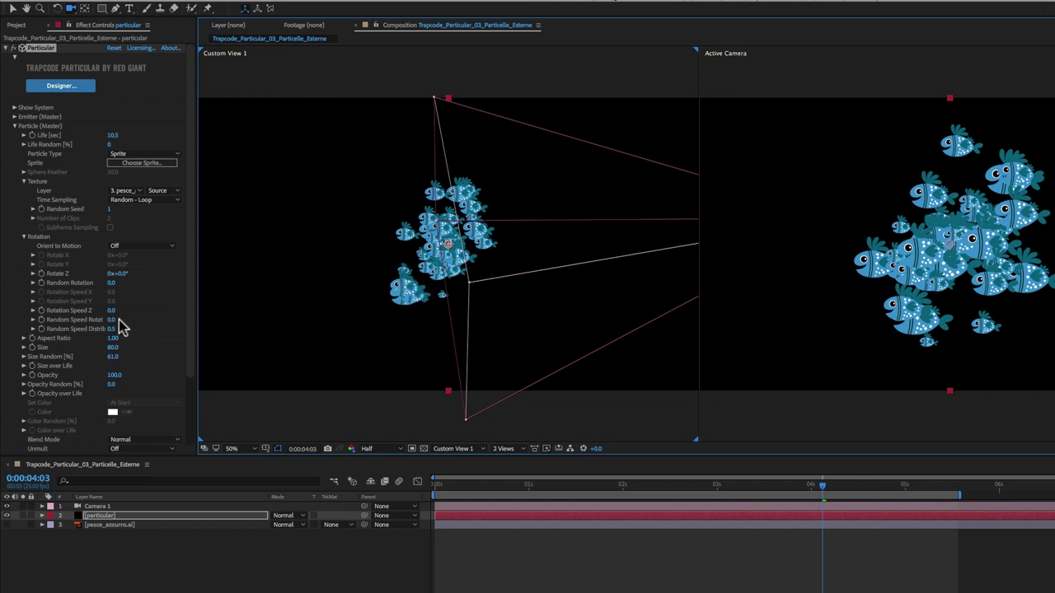
# Scrub Rotate Z to test spinning the fish, leaving it at 0°, and open the Particle Type list.
pyautogui.click(122, 277)
pyautogui.moveTo(124, 277); pyautogui.dragTo(120, 277)
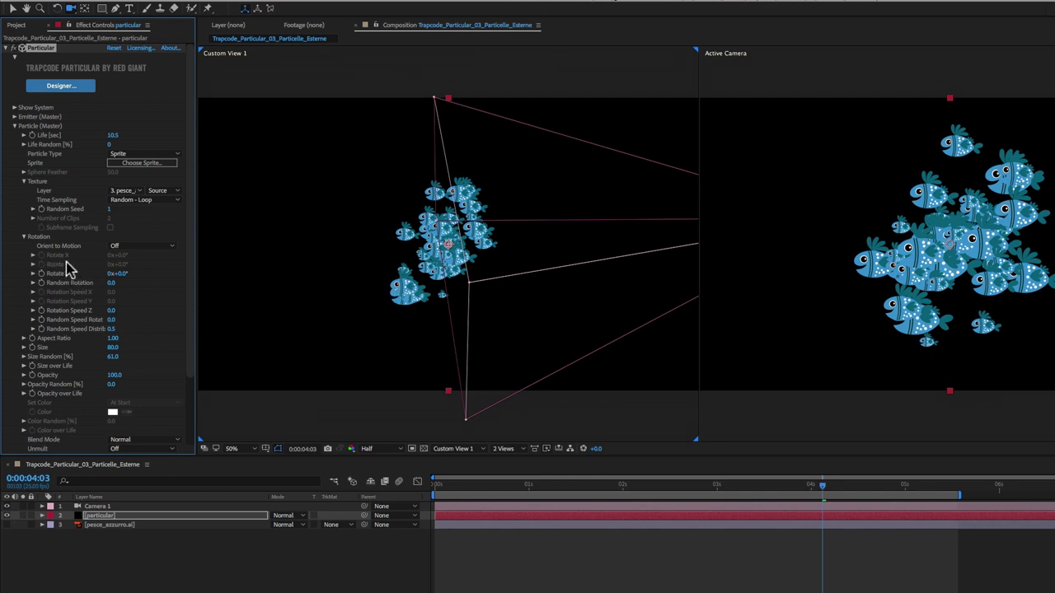
pyautogui.click(125, 155)
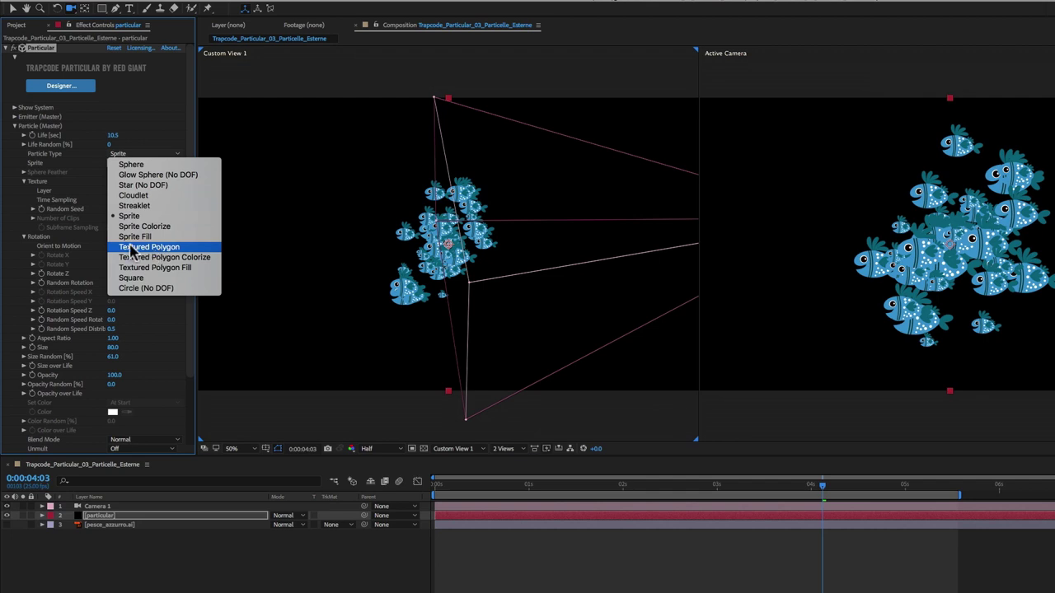
# Set Particle Type to Textured Polygon, orbit Custom View 1, and test tilting the fish with Rotate X.
pyautogui.click(145, 249)
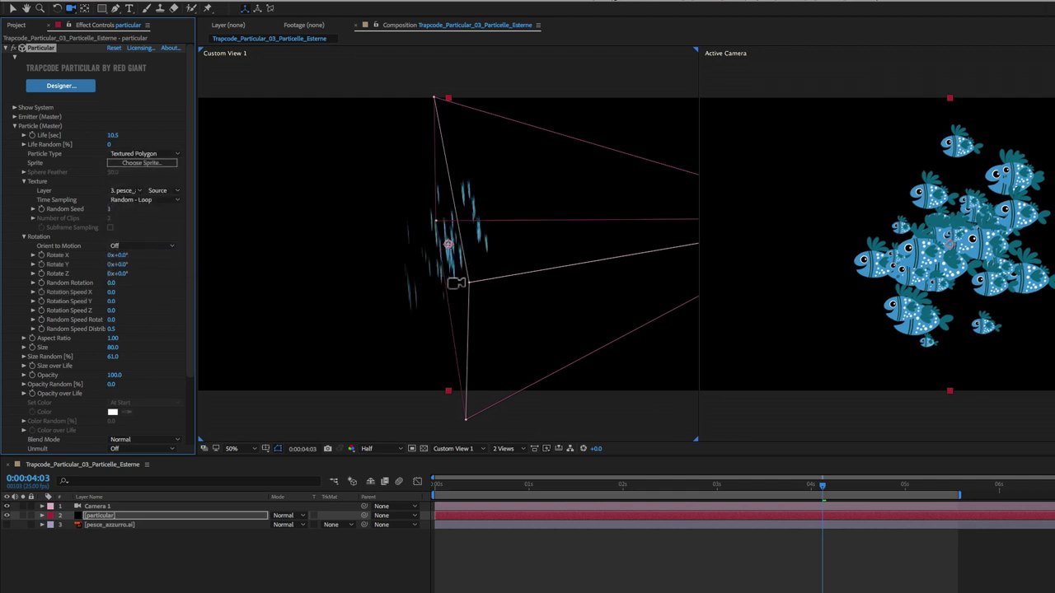
pyautogui.moveTo(459, 284)
pyautogui.mouseDown()
pyautogui.moveTo(419, 277)
pyautogui.moveTo(461, 279)
pyautogui.mouseUp()
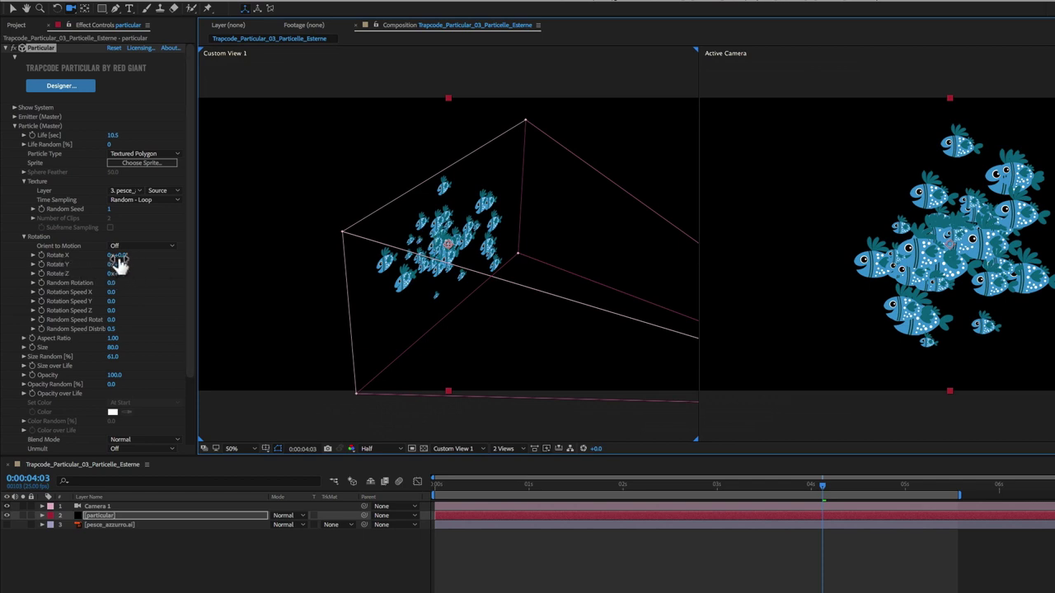
pyautogui.moveTo(118, 256)
pyautogui.mouseDown()
pyautogui.moveTo(181, 271)
pyautogui.moveTo(129, 278)
pyautogui.mouseUp()
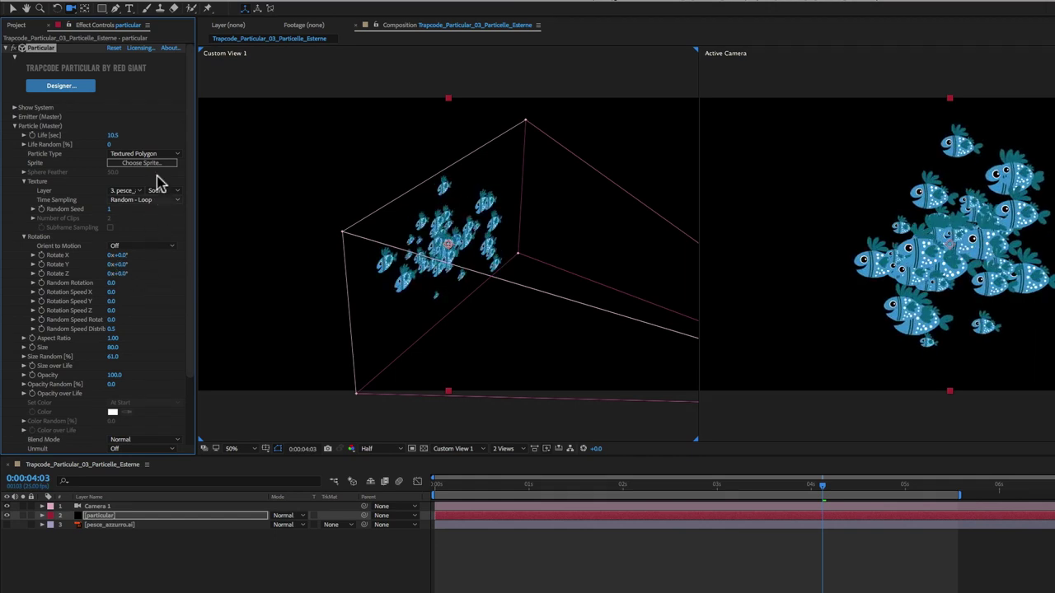
pyautogui.click(136, 153)
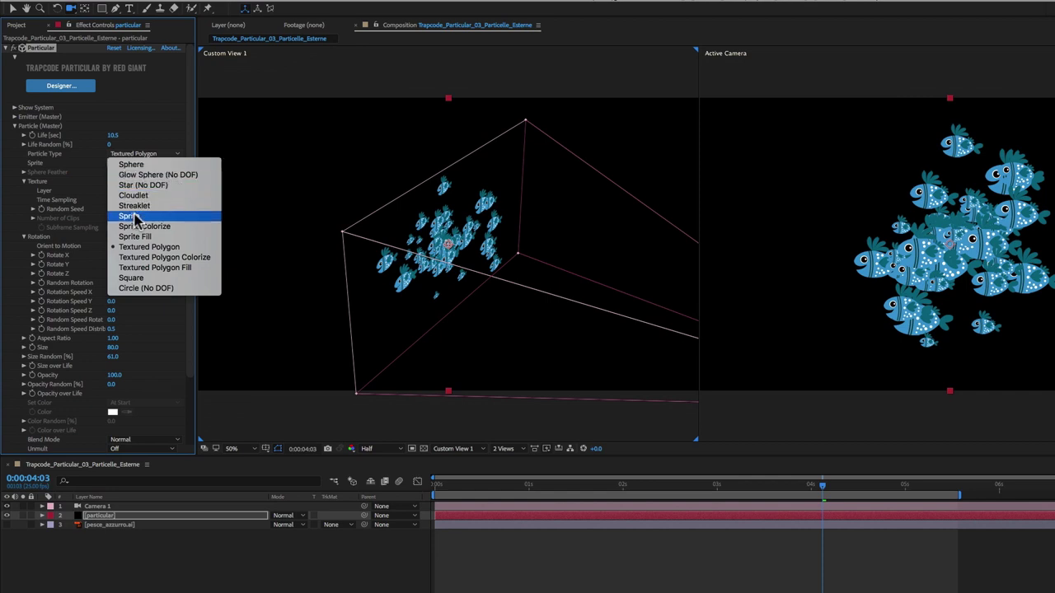
pyautogui.click(131, 216)
pyautogui.moveTo(419, 263)
pyautogui.mouseDown()
pyautogui.moveTo(517, 273)
pyautogui.moveTo(414, 272)
pyautogui.mouseUp()
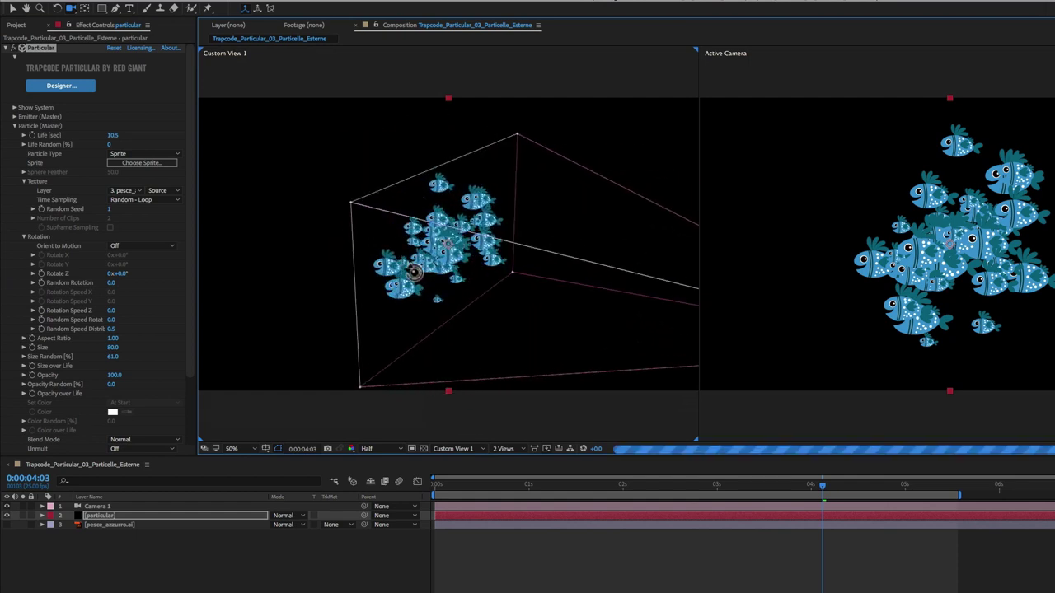
pyautogui.moveTo(414, 272); pyautogui.dragTo(396, 280)
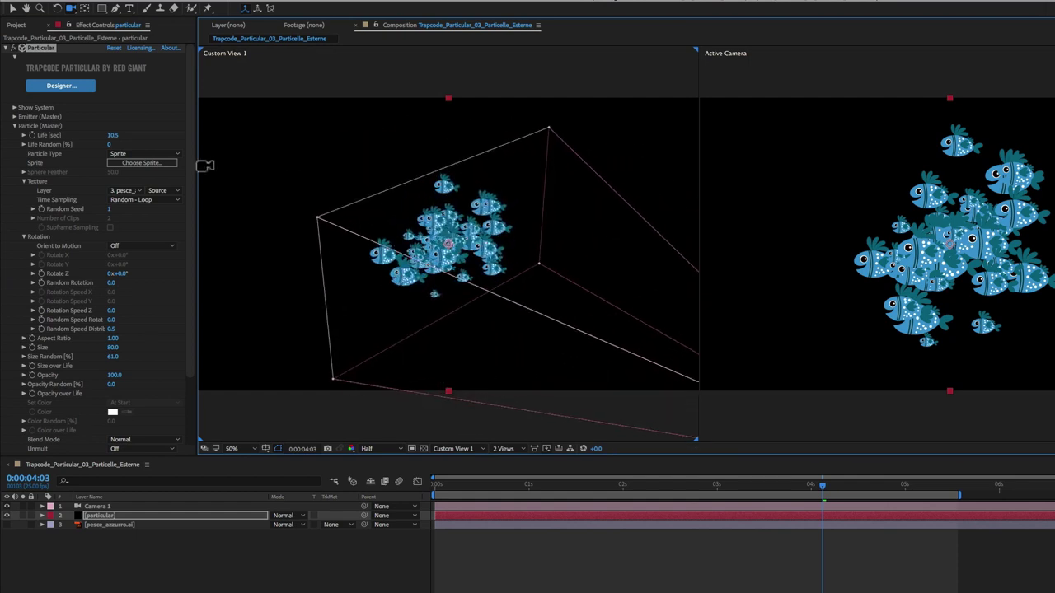
pyautogui.click(148, 154)
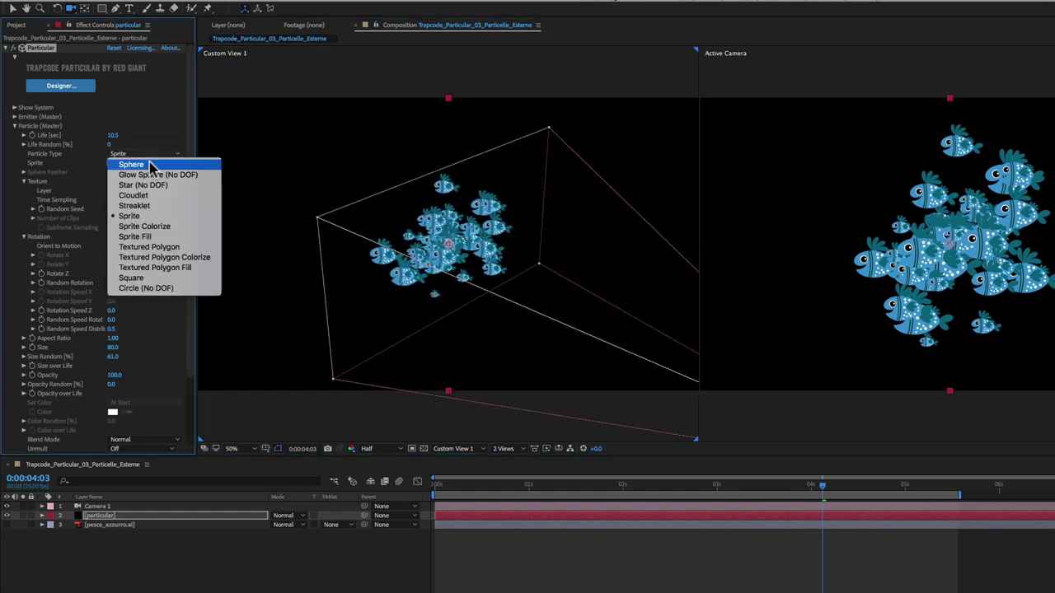
pyautogui.click(148, 248)
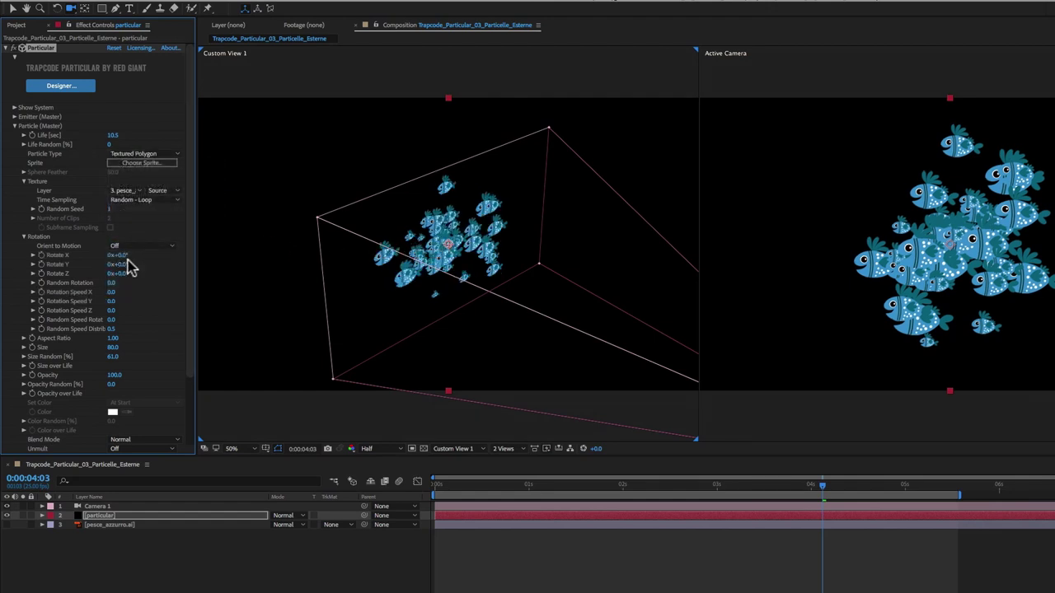
pyautogui.moveTo(122, 260); pyautogui.dragTo(107, 254)
pyautogui.hotkey('ctrl', 'z')
pyautogui.moveTo(120, 264)
pyautogui.mouseDown()
pyautogui.moveTo(141, 263)
pyautogui.moveTo(136, 273)
pyautogui.mouseUp()
pyautogui.hotkey('ctrl', 'z')
pyautogui.hotkey('ctrl', 'z')
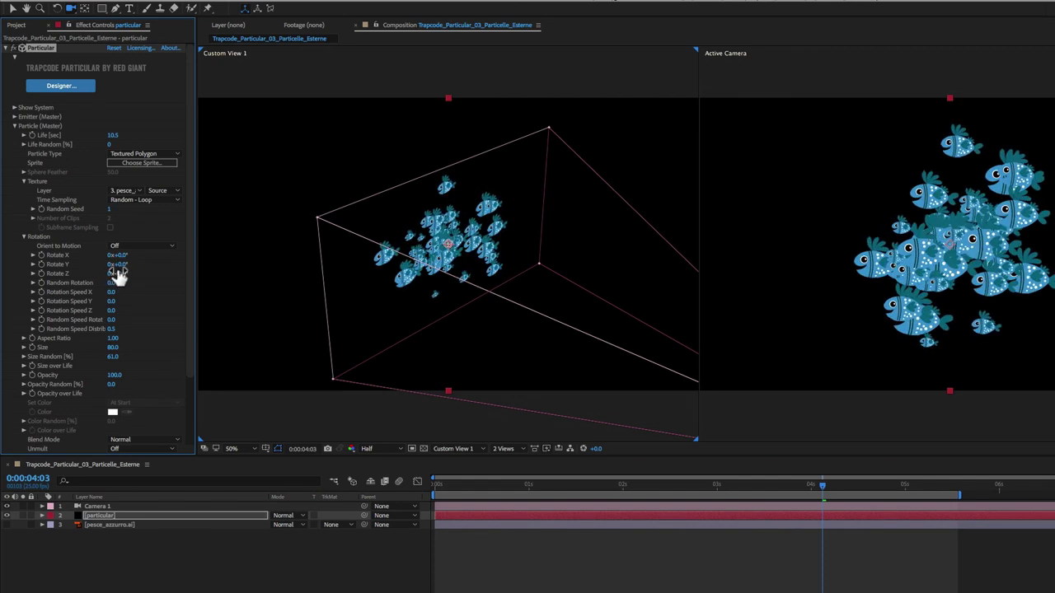
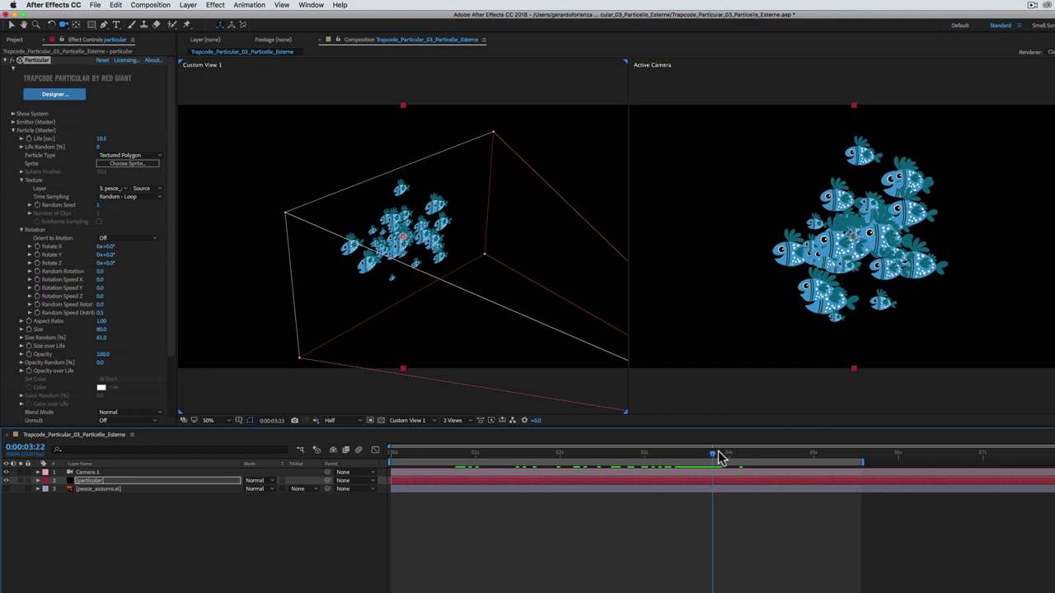
# Turn Particular's Orient to Motion On so each fish faces its direction of travel.
pyautogui.moveTo(719, 459); pyautogui.dragTo(782, 454)
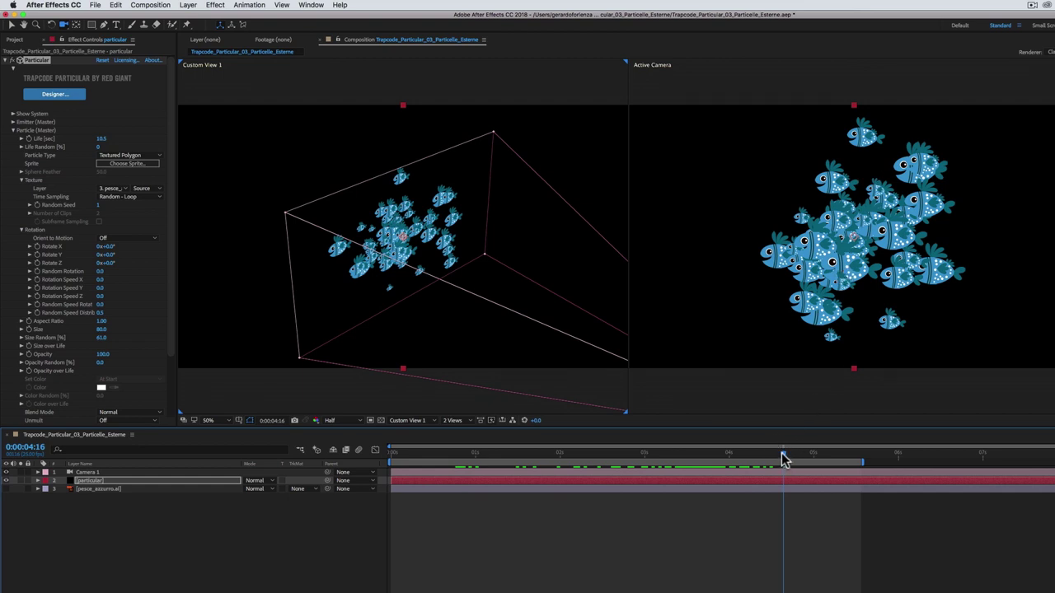
pyautogui.moveTo(783, 460); pyautogui.dragTo(713, 453)
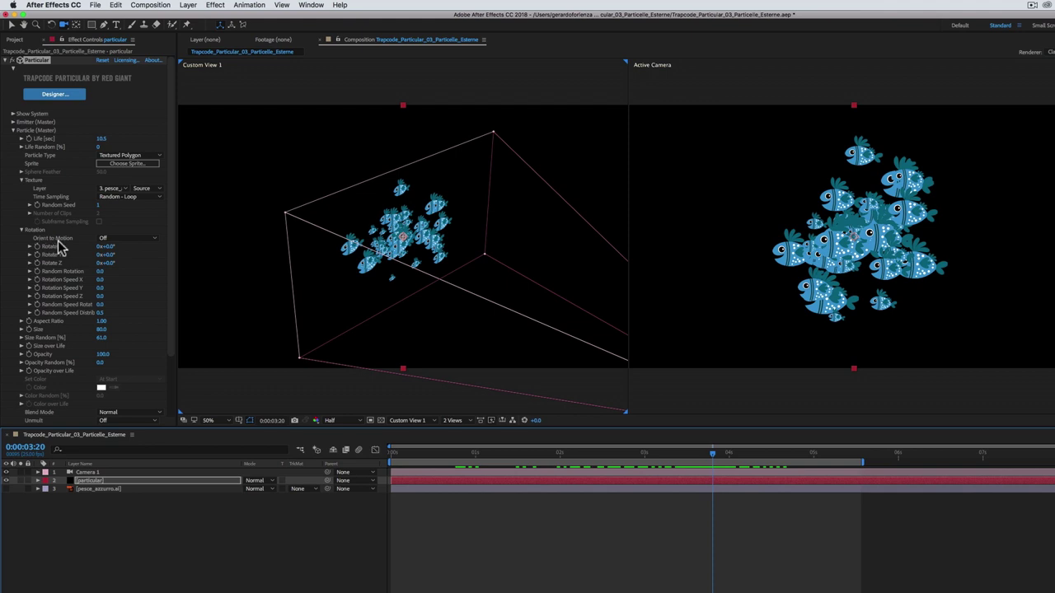
pyautogui.click(114, 241)
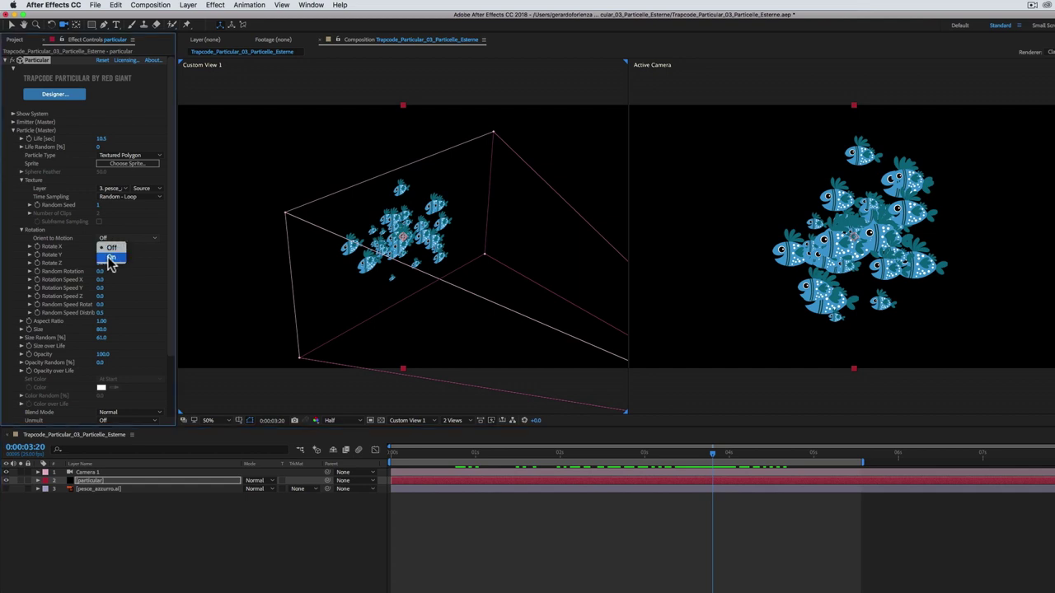
pyautogui.click(111, 259)
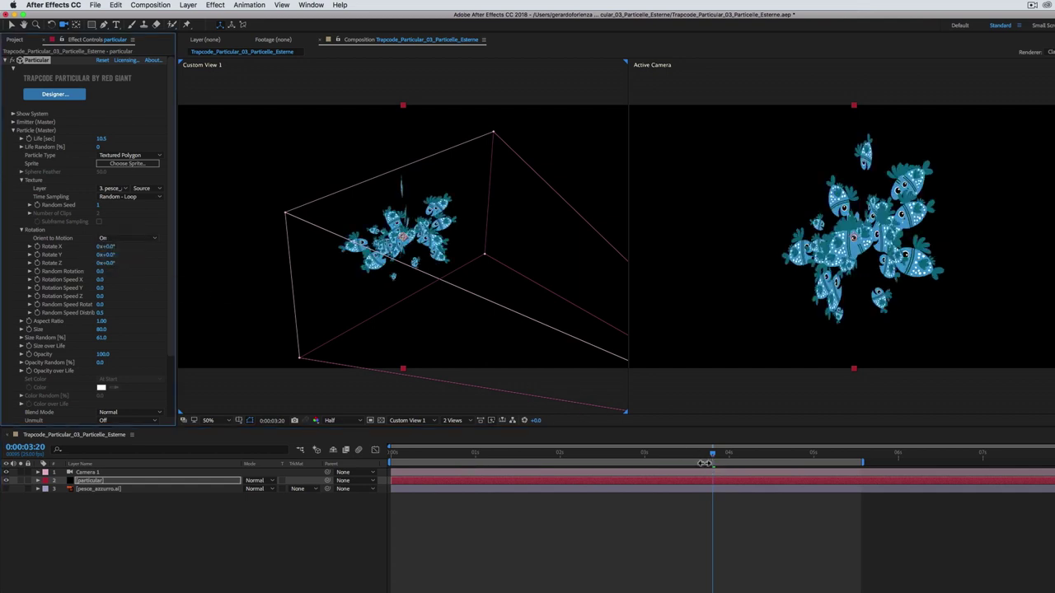
pyautogui.moveTo(702, 460)
pyautogui.mouseDown()
pyautogui.moveTo(752, 482)
pyautogui.moveTo(915, 459)
pyautogui.moveTo(873, 442)
pyautogui.mouseUp()
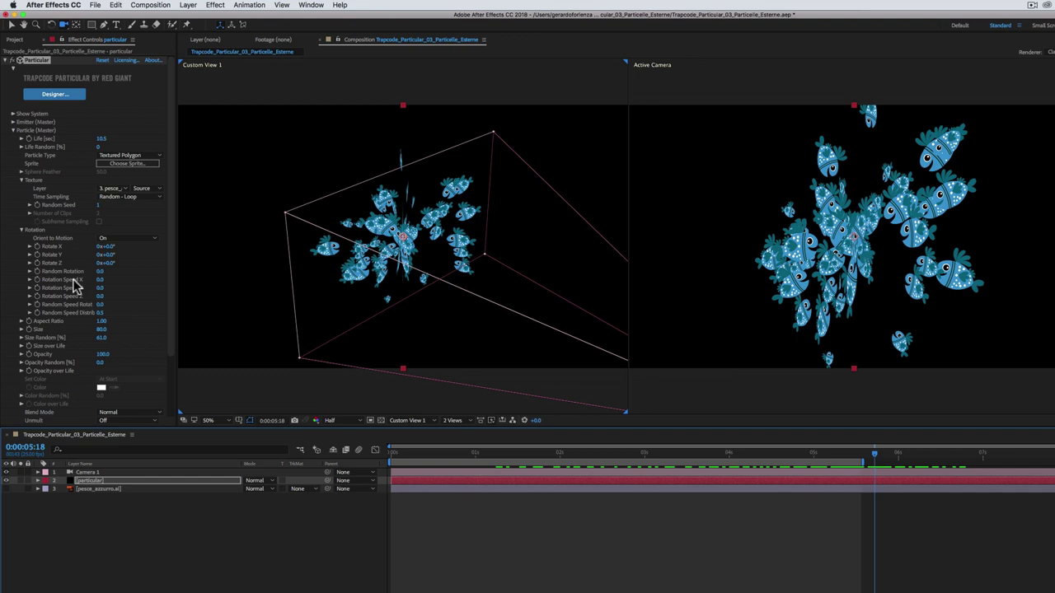
# Set the particles' Rotate Y to 180° to flip the fish sprites, previewing an earlier frame.
pyautogui.click(111, 257)
pyautogui.moveTo(116, 256); pyautogui.dragTo(190, 250)
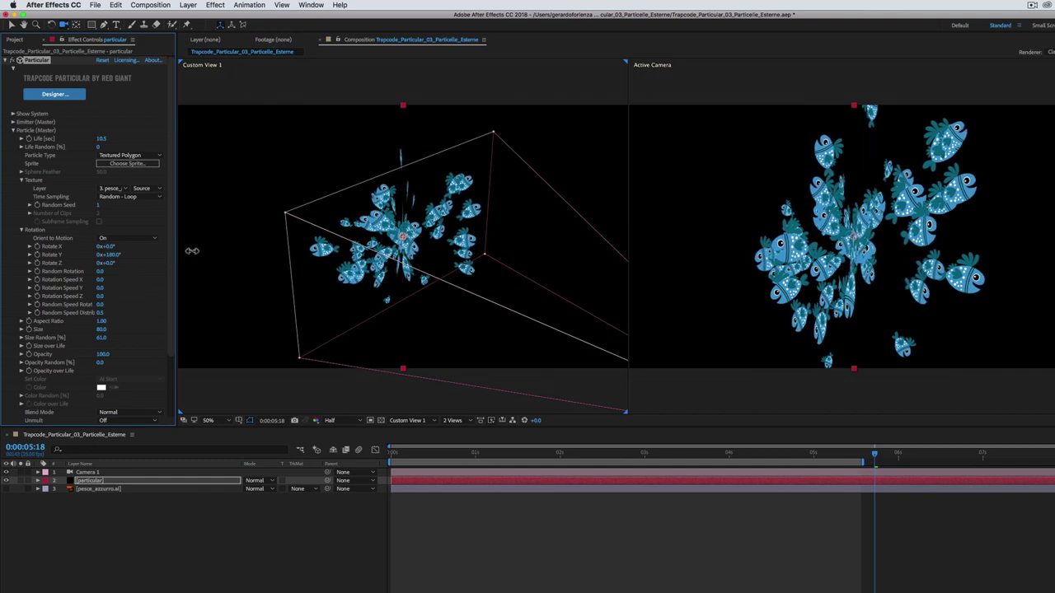
pyautogui.moveTo(872, 455)
pyautogui.mouseDown()
pyautogui.moveTo(518, 454)
pyautogui.moveTo(904, 482)
pyautogui.mouseUp()
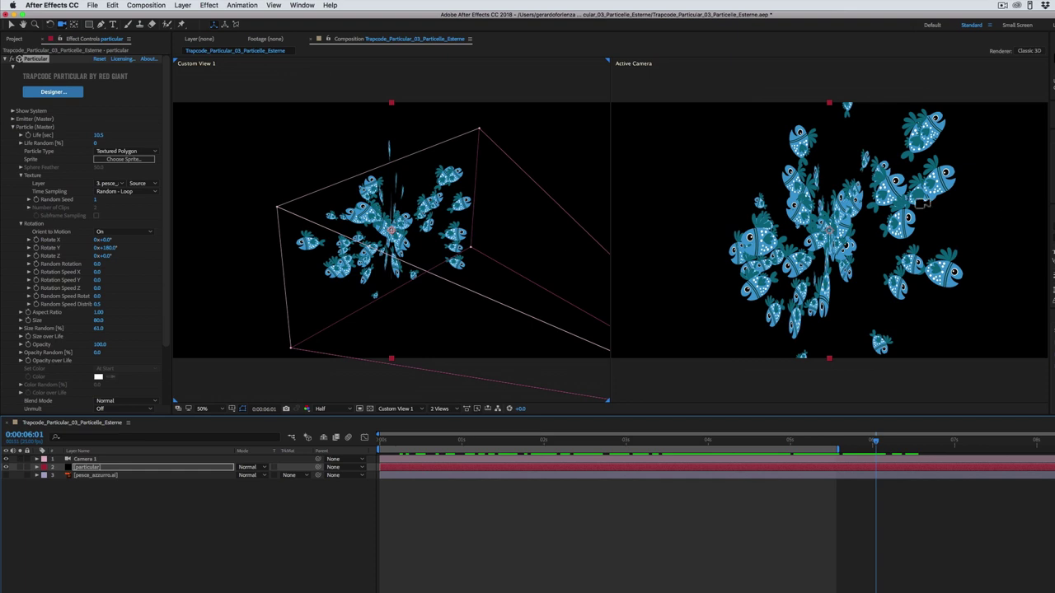
# Change the Emitter (Master) type to Box so fish spread through a 500-unit volume.
pyautogui.click(12, 119)
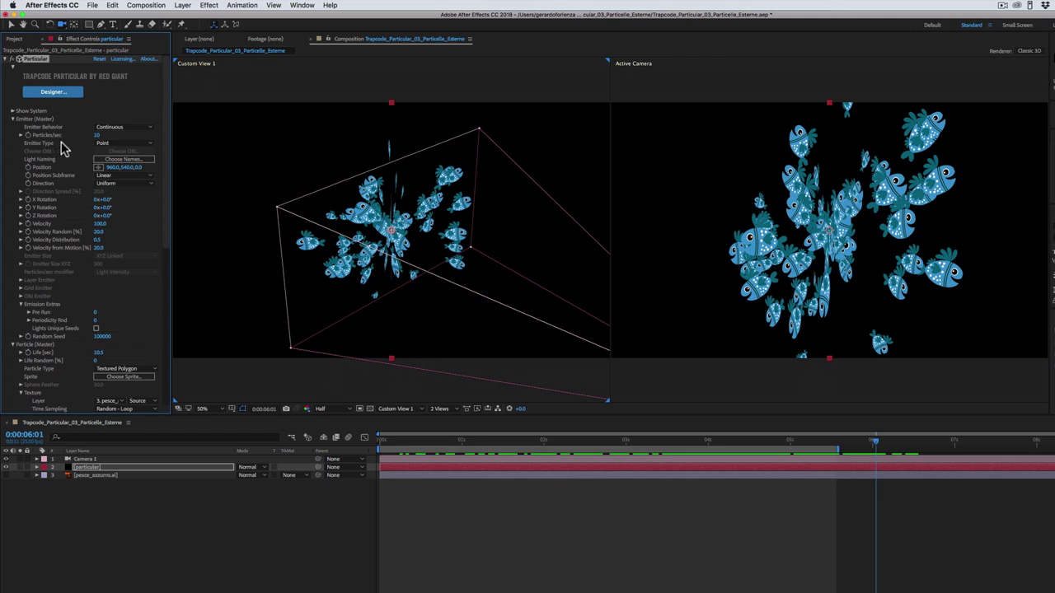
pyautogui.click(97, 143)
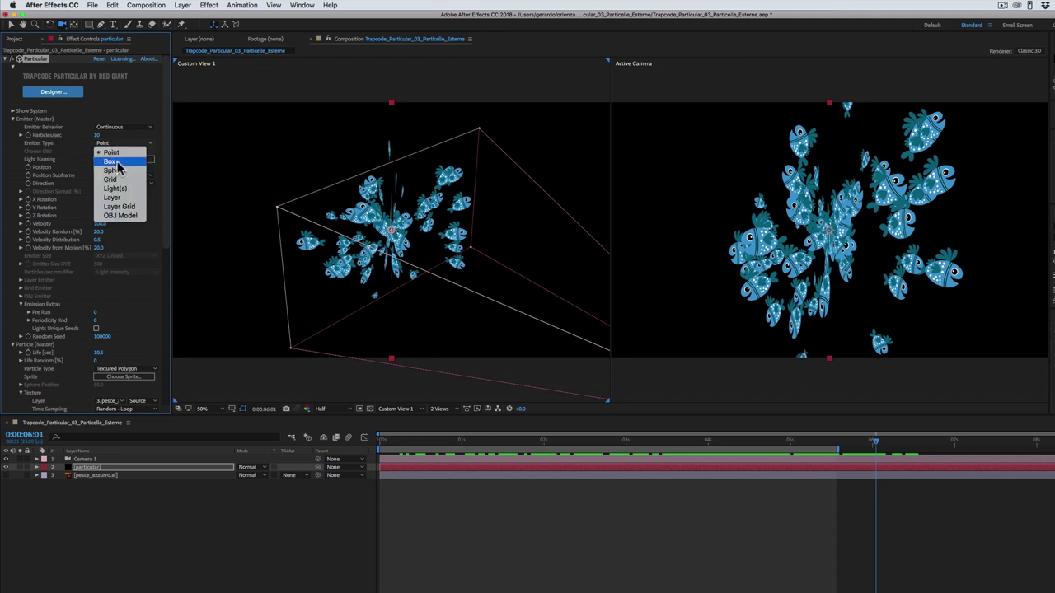
pyautogui.click(118, 164)
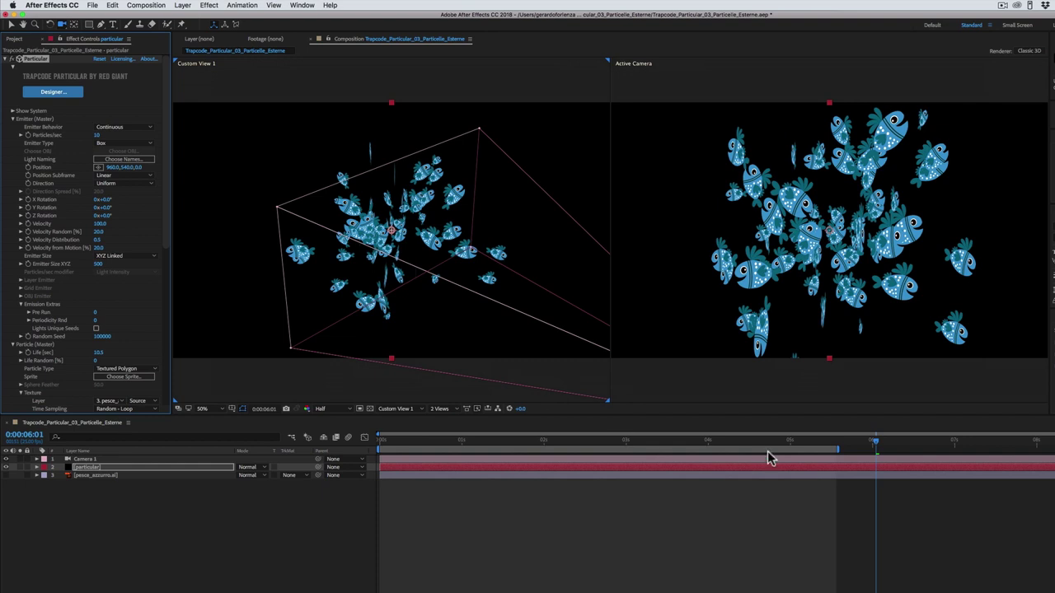
pyautogui.moveTo(854, 445)
pyautogui.mouseDown()
pyautogui.moveTo(584, 456)
pyautogui.moveTo(655, 455)
pyautogui.mouseUp()
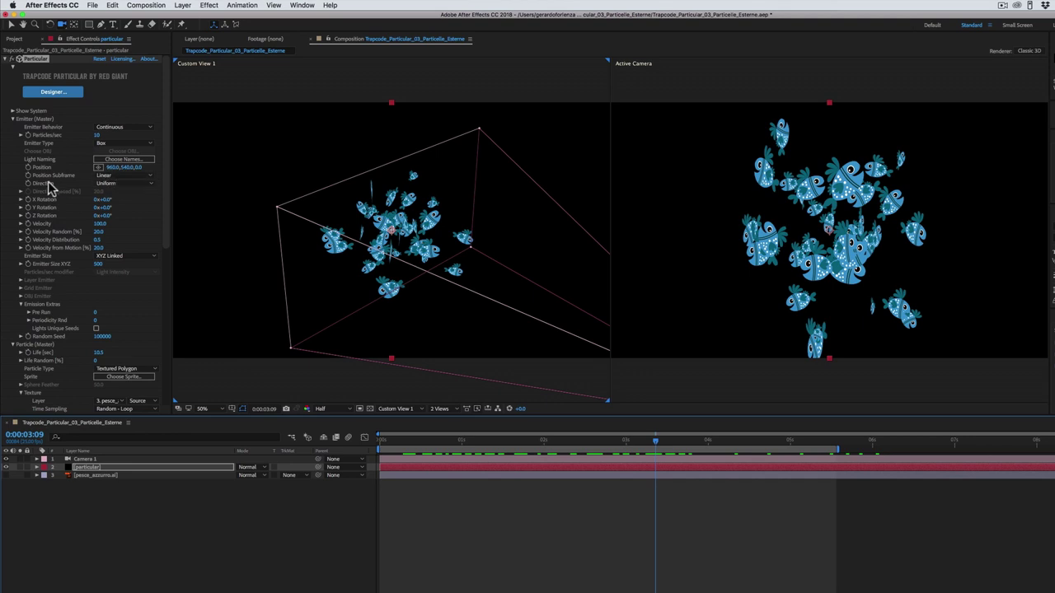
# Switch the emitter Direction from Uniform to Directional and preview near the start.
pyautogui.click(112, 186)
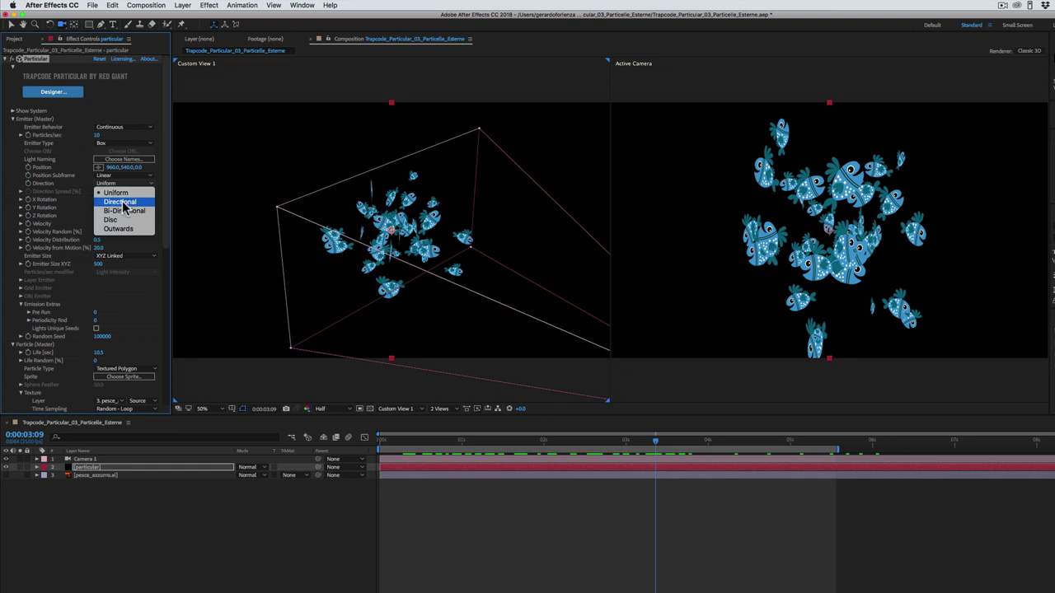
pyautogui.click(122, 202)
pyautogui.moveTo(648, 439)
pyautogui.mouseDown()
pyautogui.moveTo(425, 440)
pyautogui.moveTo(655, 452)
pyautogui.mouseUp()
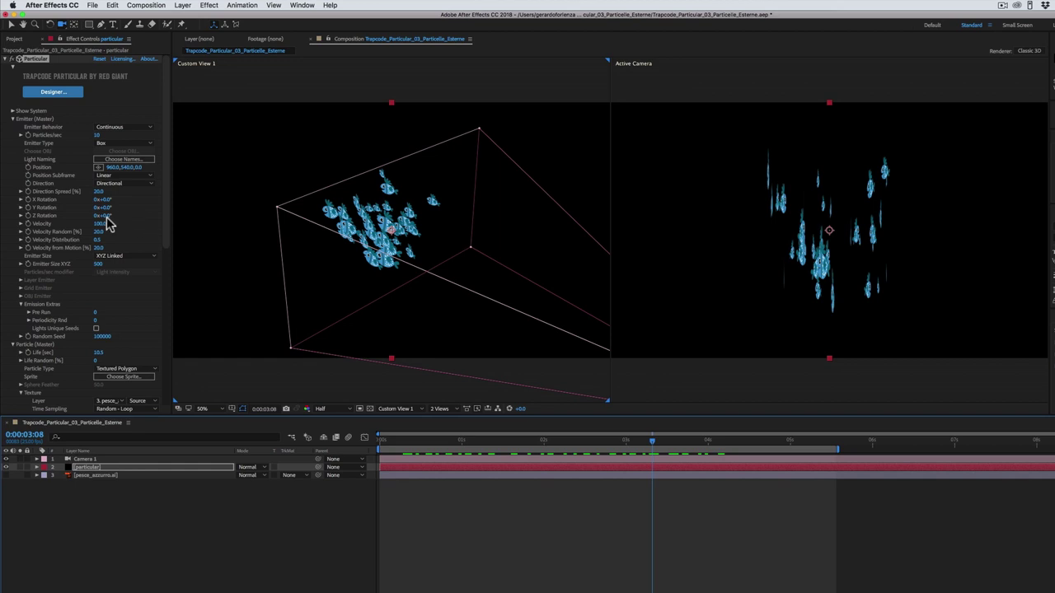
# Rotate the emitter -90° on Y so the school swims sideways, then check Emitter Size options.
pyautogui.moveTo(105, 208); pyautogui.dragTo(66, 212)
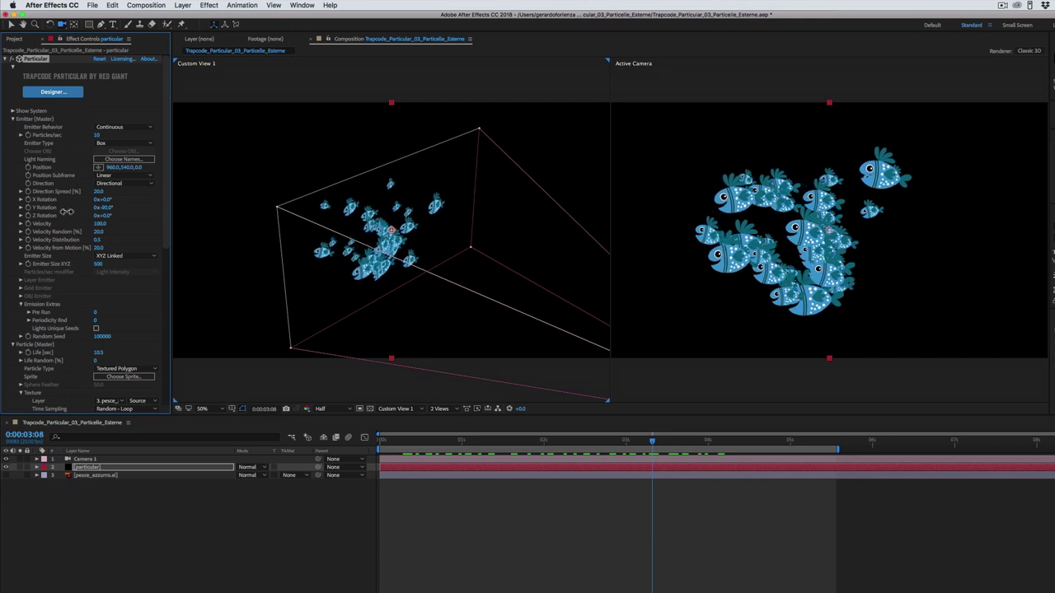
pyautogui.moveTo(652, 441); pyautogui.dragTo(553, 445)
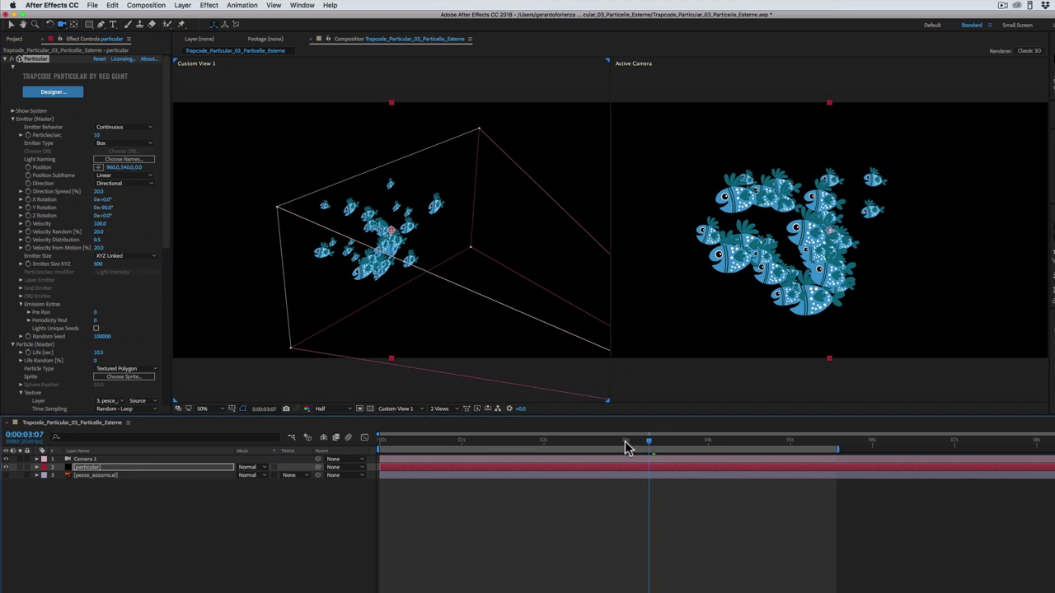
pyautogui.click(620, 441)
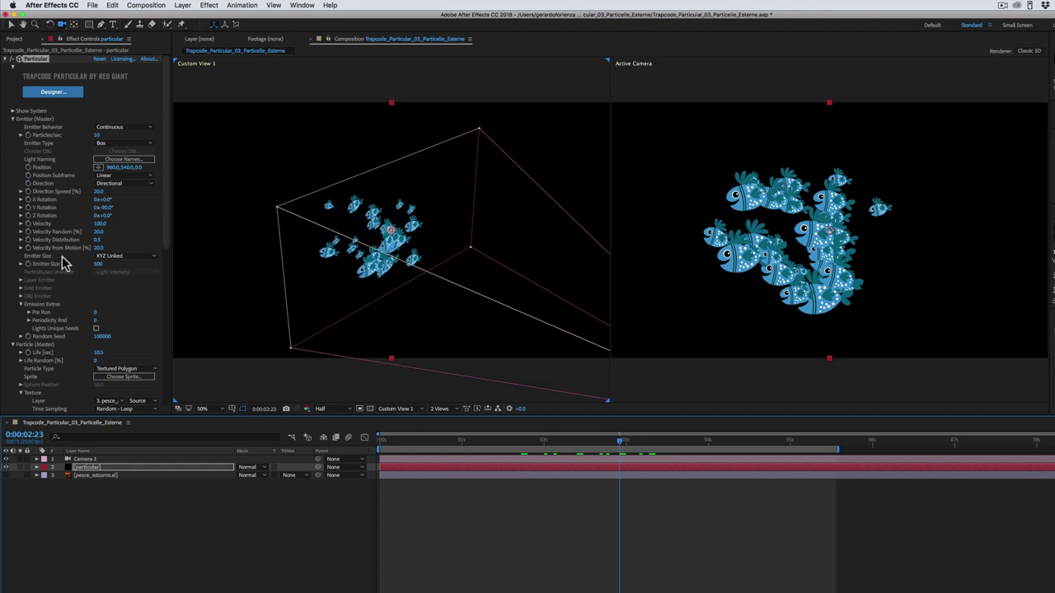
pyautogui.click(115, 258)
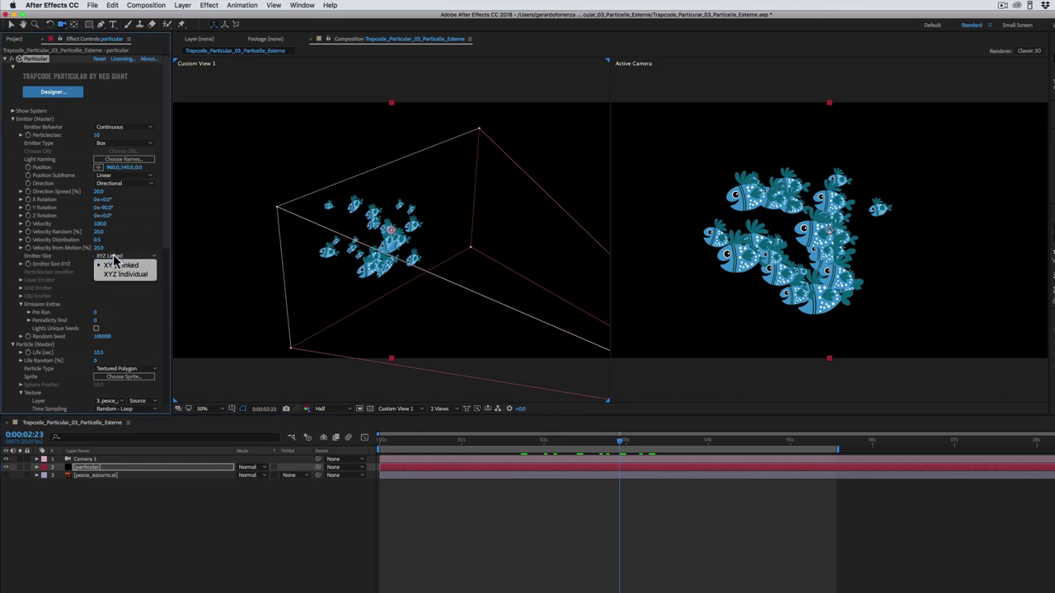
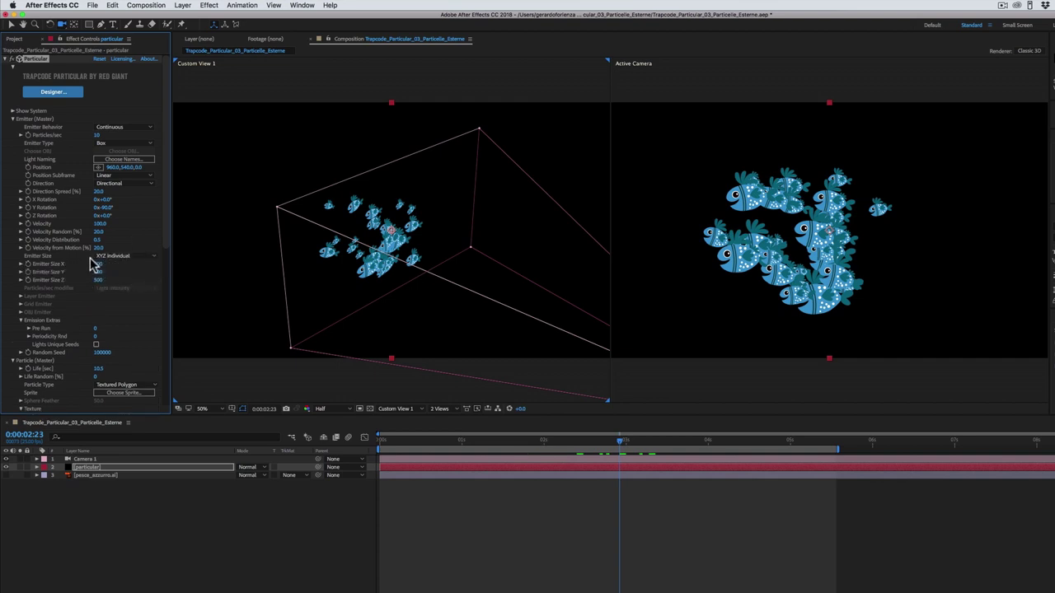
# Set Particular's Emitter Size Y to 1099 and Z to 71, then check a later frame.
pyautogui.moveTo(98, 272)
pyautogui.mouseDown()
pyautogui.moveTo(148, 263)
pyautogui.moveTo(354, 272)
pyautogui.mouseUp()
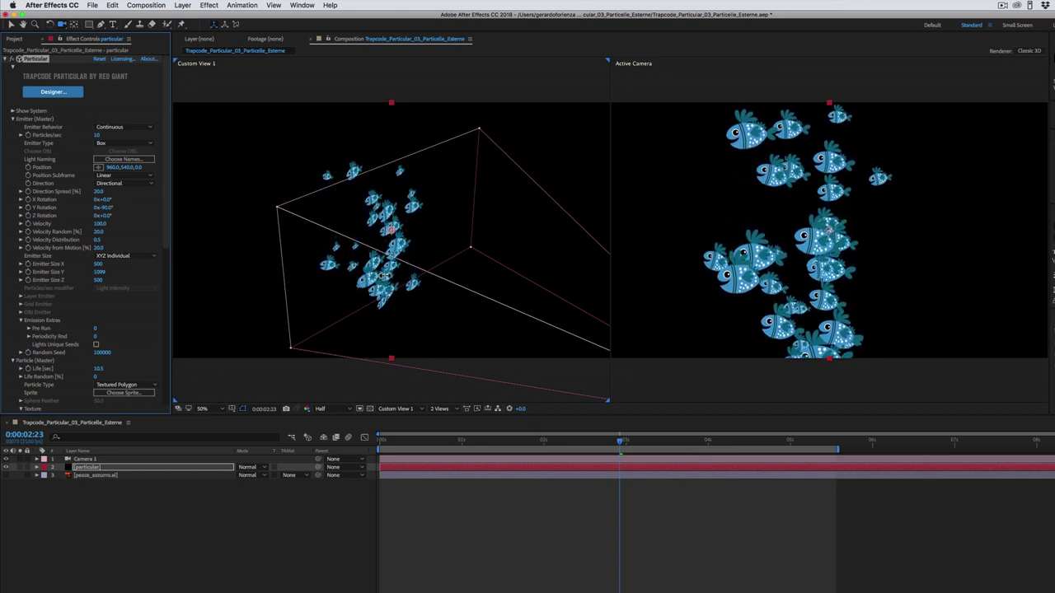
pyautogui.moveTo(354, 272); pyautogui.dragTo(254, 268)
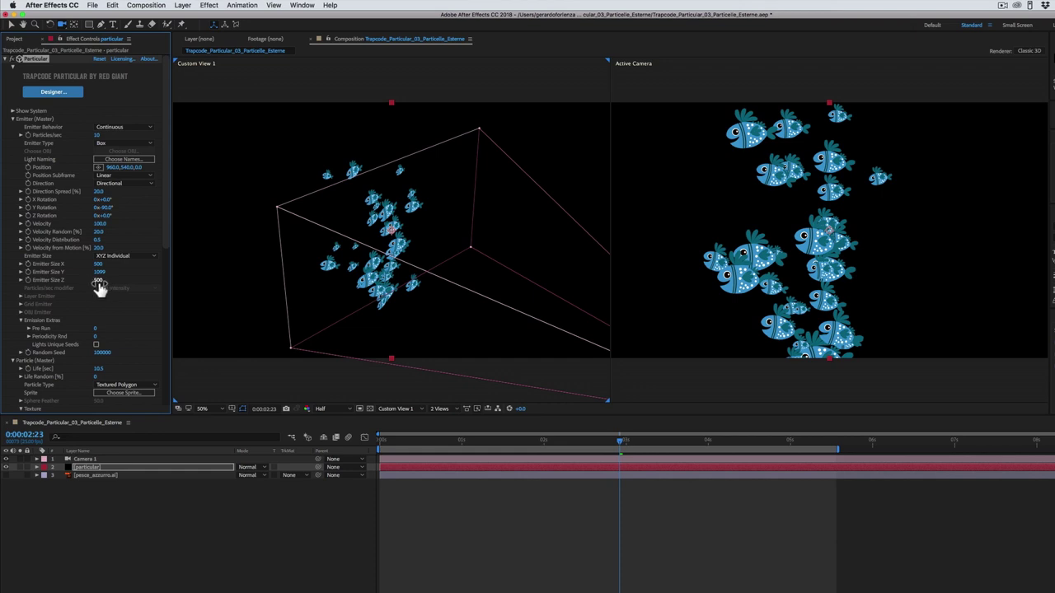
pyautogui.moveTo(99, 285); pyautogui.dragTo(4, 286)
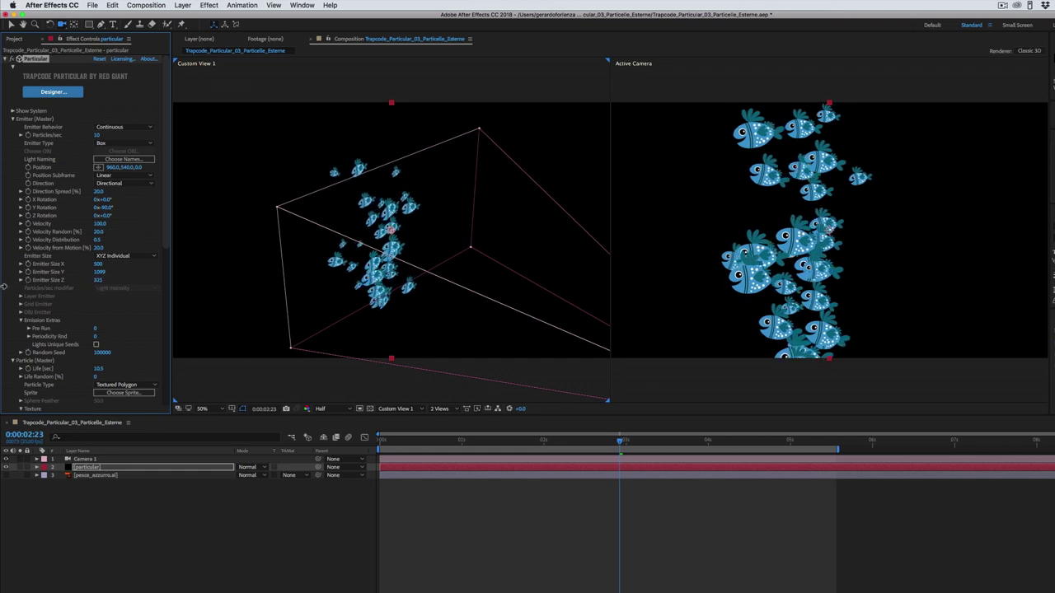
pyautogui.moveTo(100, 284); pyautogui.dragTo(33, 284)
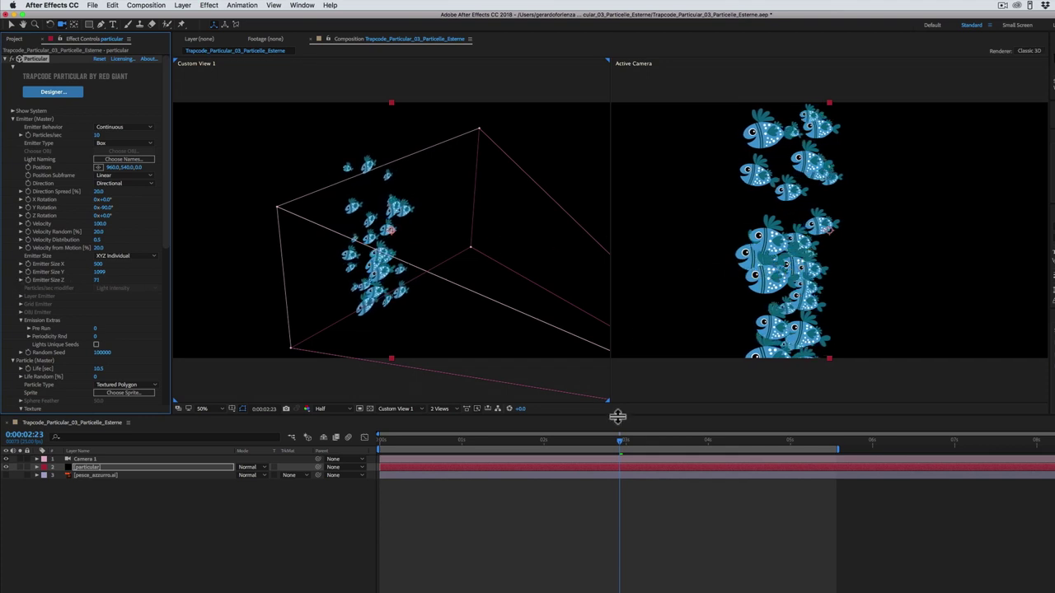
pyautogui.moveTo(633, 447); pyautogui.dragTo(710, 445)
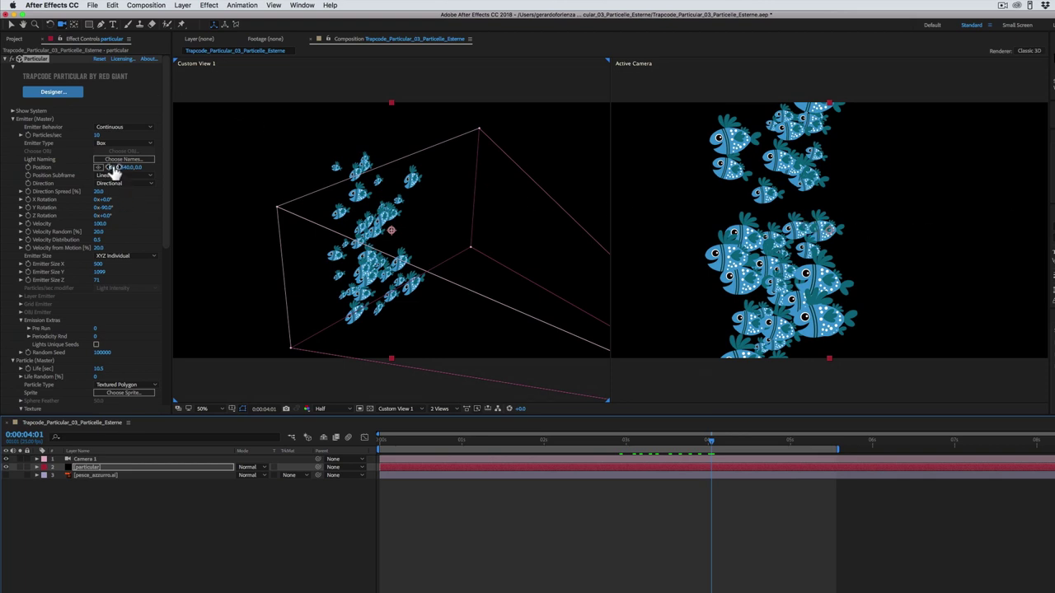
# Raise the emitter's X position to about 21540 and check the fish at another time.
pyautogui.moveTo(112, 171)
pyautogui.mouseDown()
pyautogui.moveTo(371, 159)
pyautogui.moveTo(641, 355)
pyautogui.mouseUp()
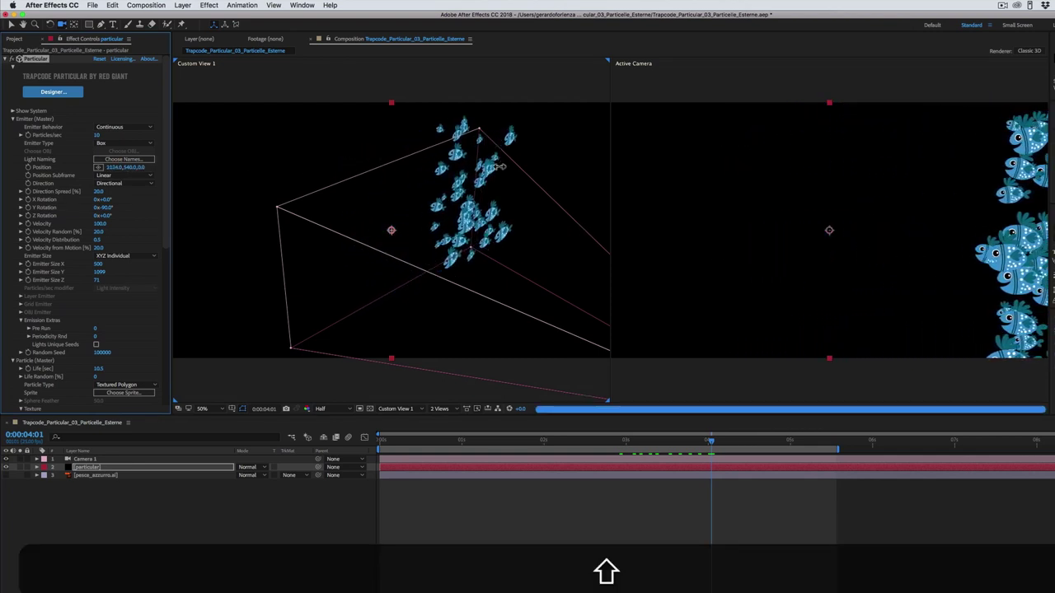
pyautogui.moveTo(711, 441)
pyautogui.mouseDown()
pyautogui.moveTo(418, 441)
pyautogui.moveTo(713, 472)
pyautogui.moveTo(871, 464)
pyautogui.mouseUp()
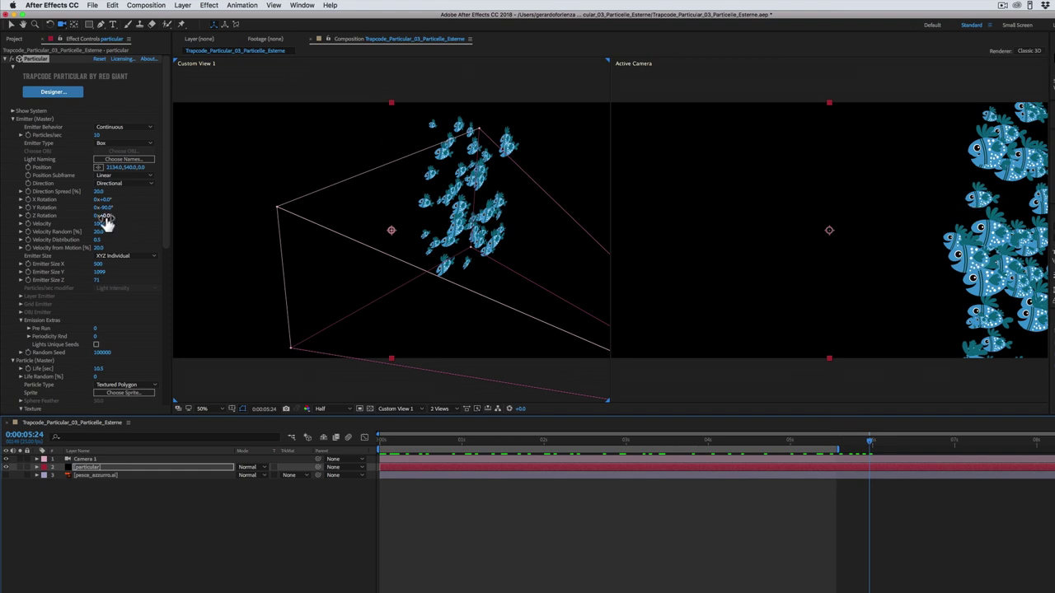
# Raise particle Velocity to 500 and preview the fish from 0:00:02:15.
pyautogui.moveTo(97, 223); pyautogui.dragTo(121, 223)
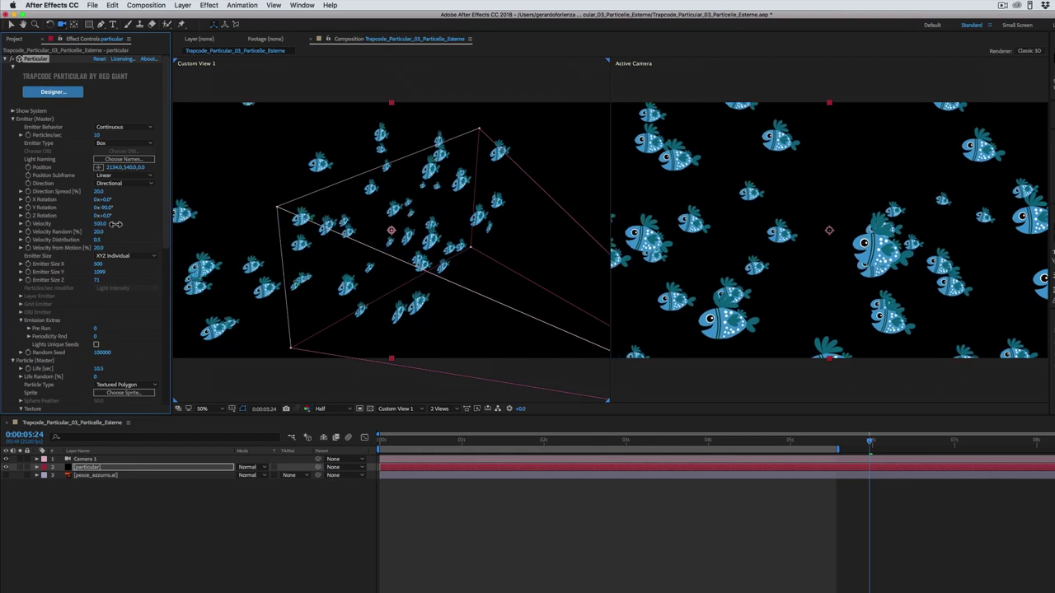
pyautogui.moveTo(852, 442); pyautogui.dragTo(593, 459)
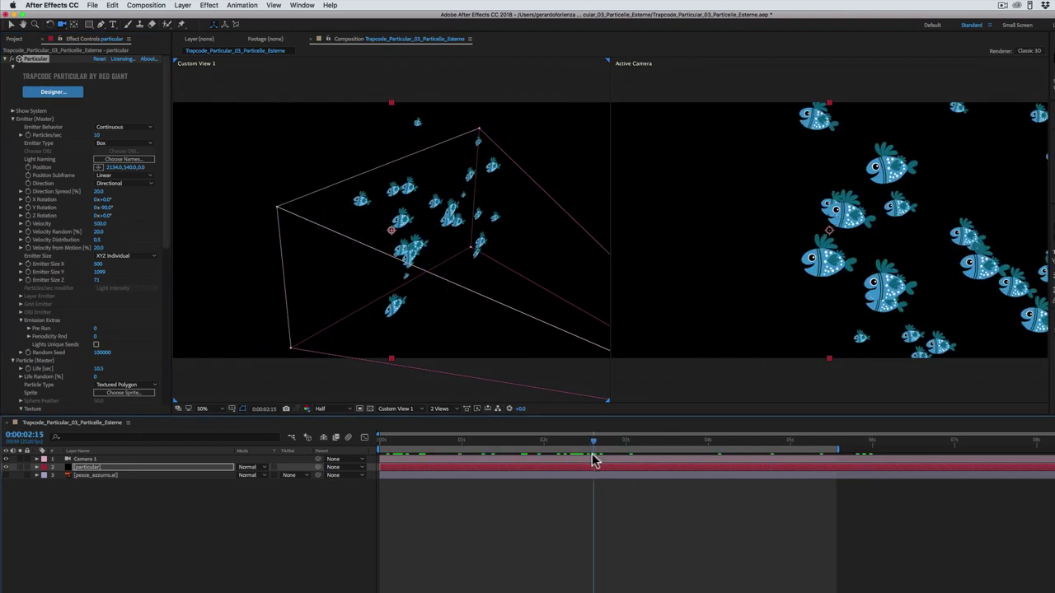
pyautogui.press('space')
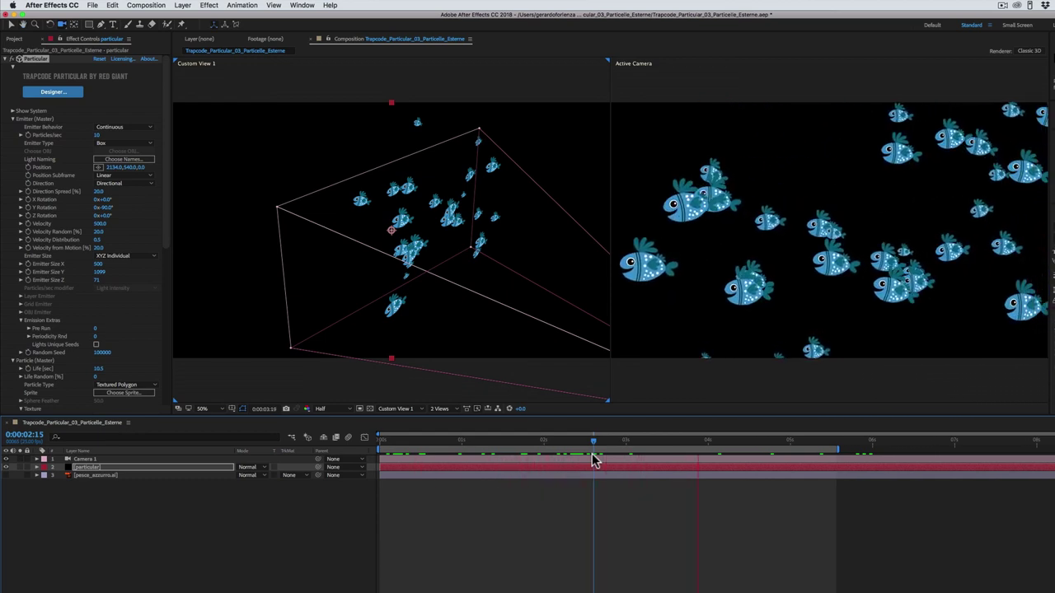
pyautogui.press('space')
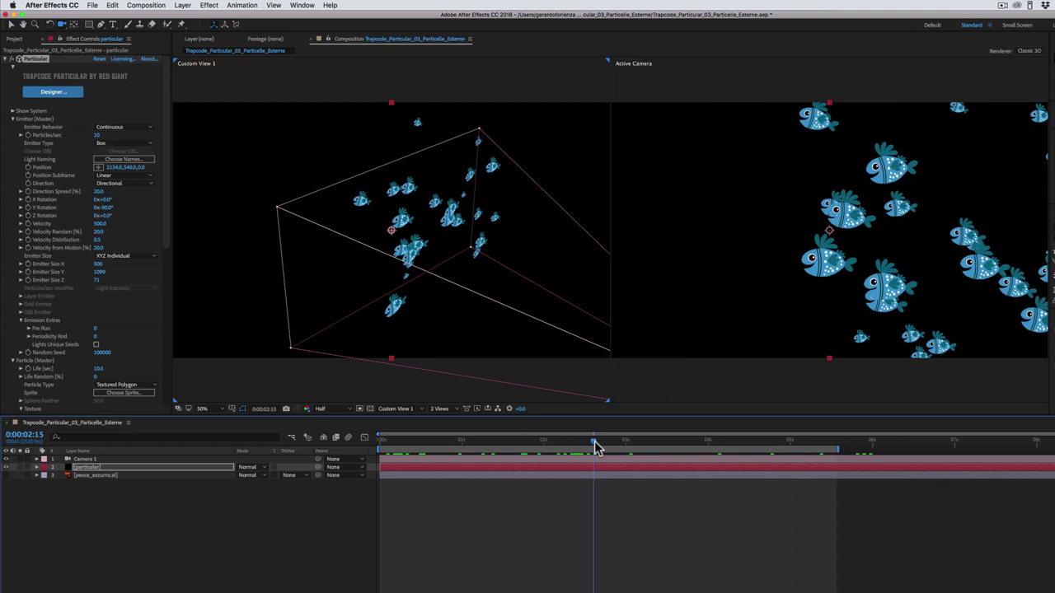
pyautogui.moveTo(595, 444); pyautogui.dragTo(604, 443)
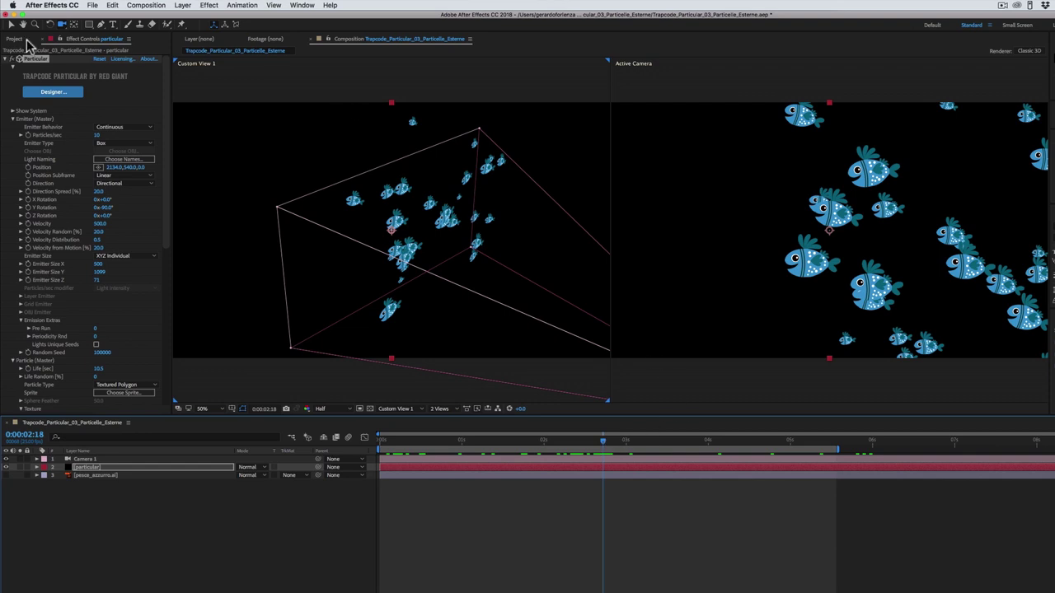
# Show the Project panel with the pesci fish files and open the Composition menu.
pyautogui.click(14, 38)
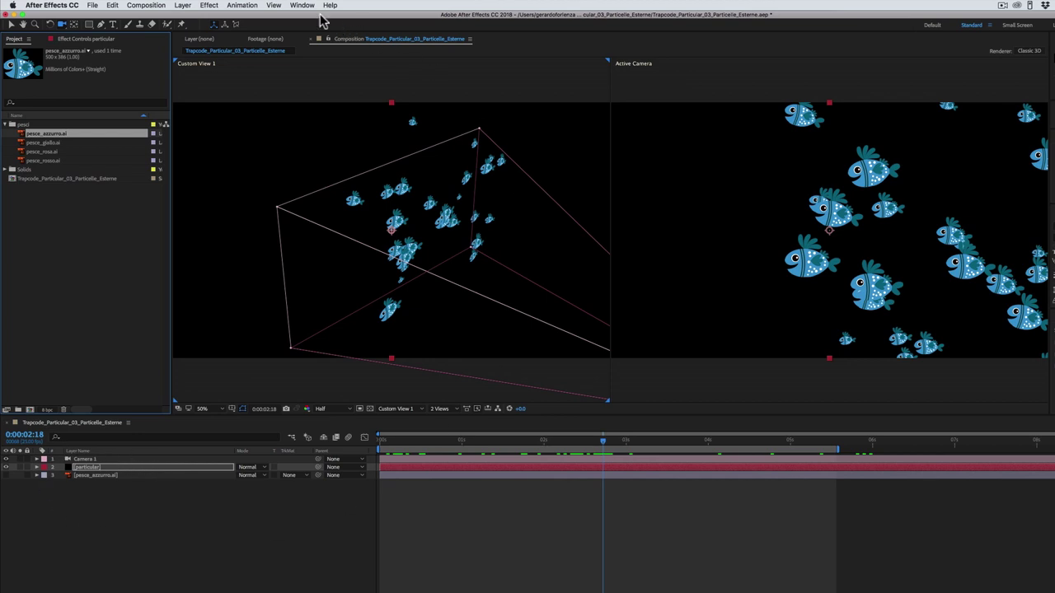
pyautogui.click(151, 8)
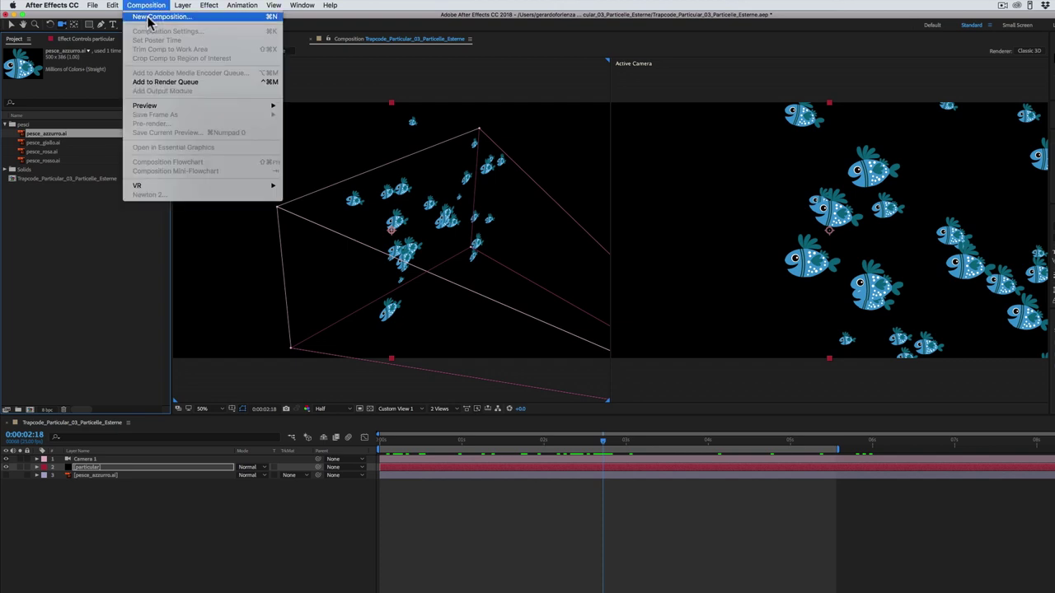
# Start a new 500 × 500, 25 fps composition and name it pesci.
pyautogui.click(149, 18)
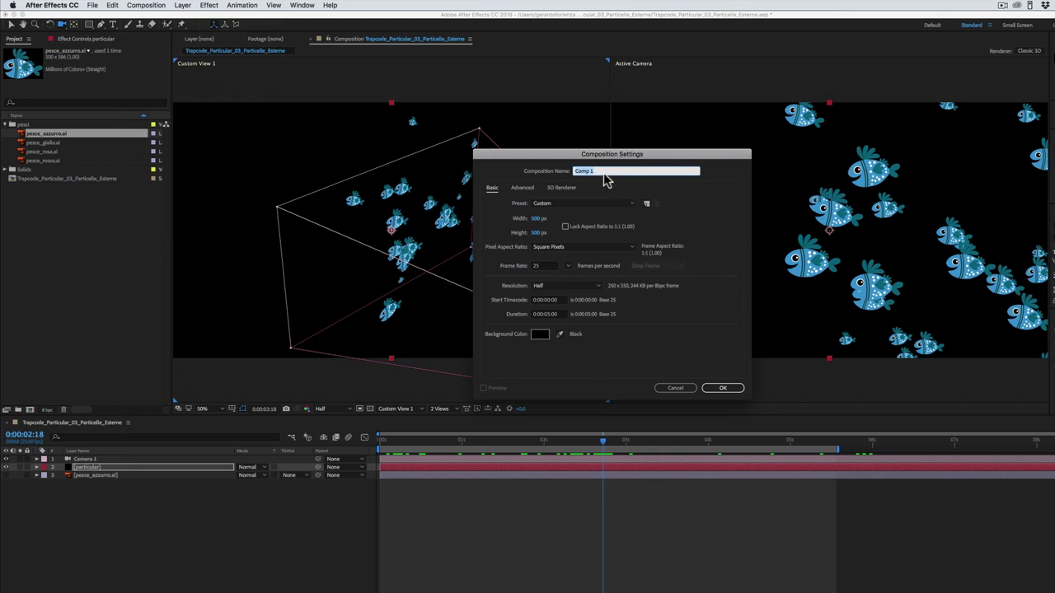
pyautogui.write('pe')
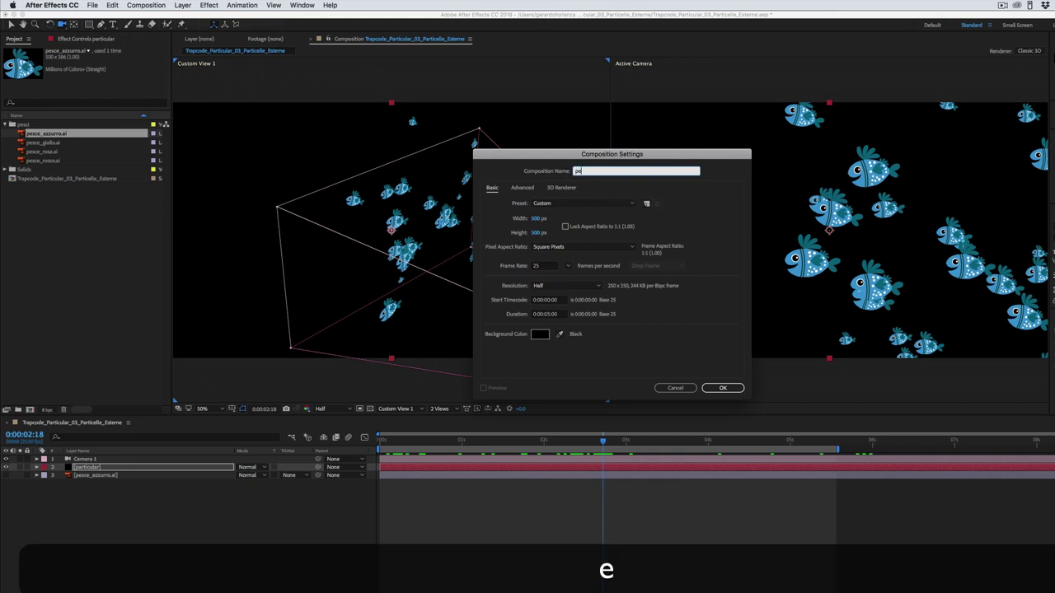
pyautogui.write('ii')
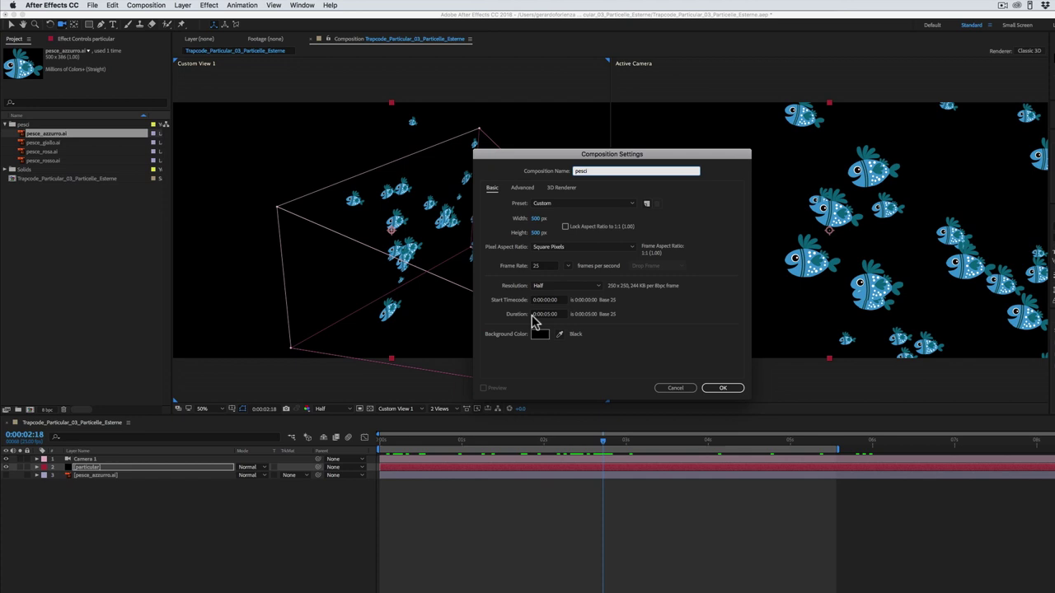
# Create the pesci comp, add the four fish .ai files, and trim each to one frame.
pyautogui.write('i')
pyautogui.click(723, 387)
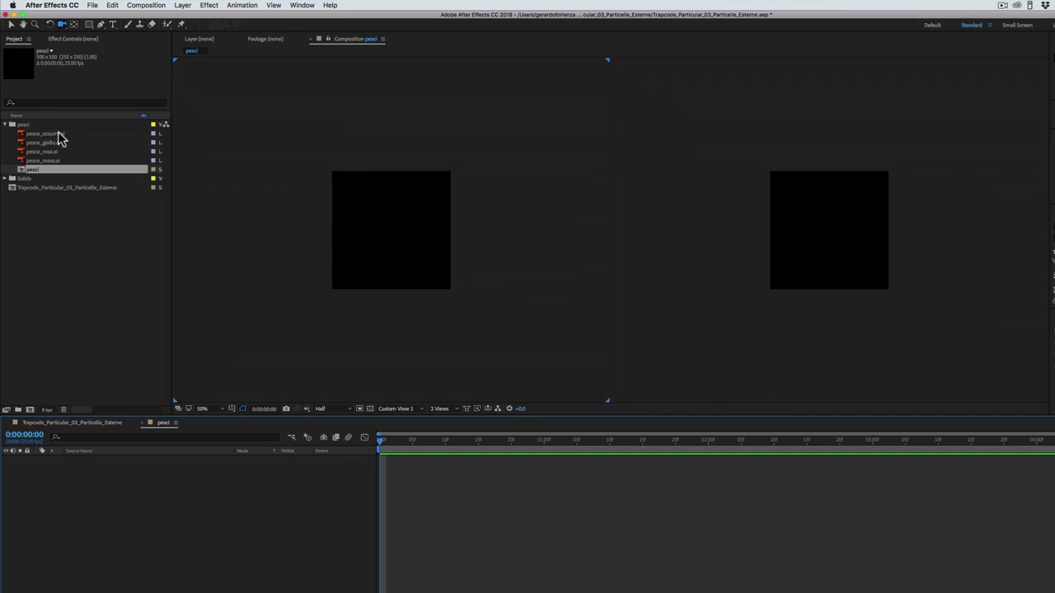
pyautogui.click(53, 136)
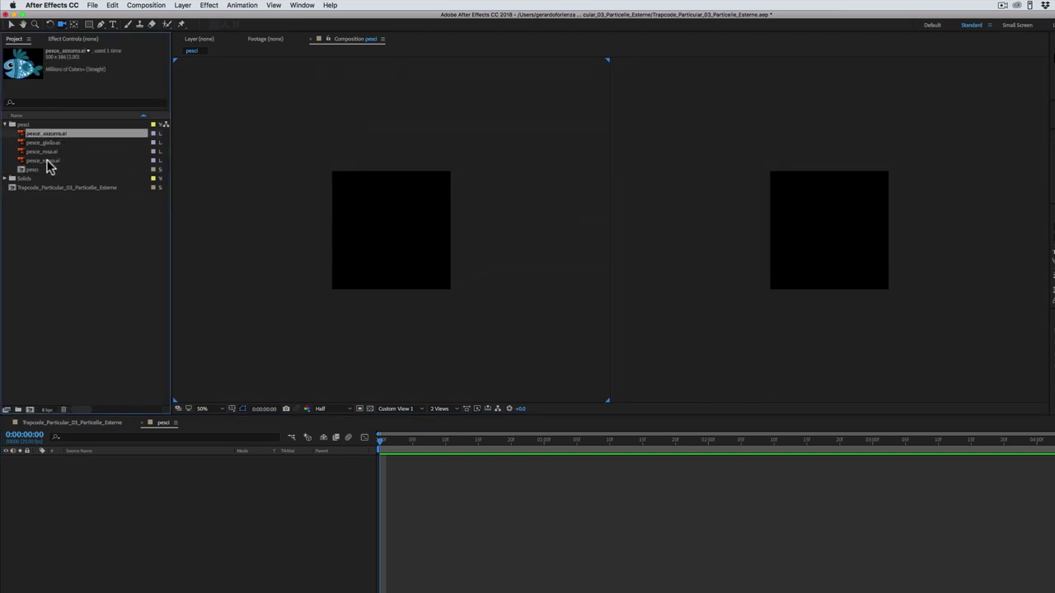
pyautogui.press('shift')
pyautogui.keyDown('shift'); pyautogui.click(50, 161); pyautogui.keyUp('shift')
pyautogui.moveTo(49, 165)
pyautogui.mouseDown()
pyautogui.moveTo(127, 494)
pyautogui.moveTo(206, 495)
pyautogui.mouseUp()
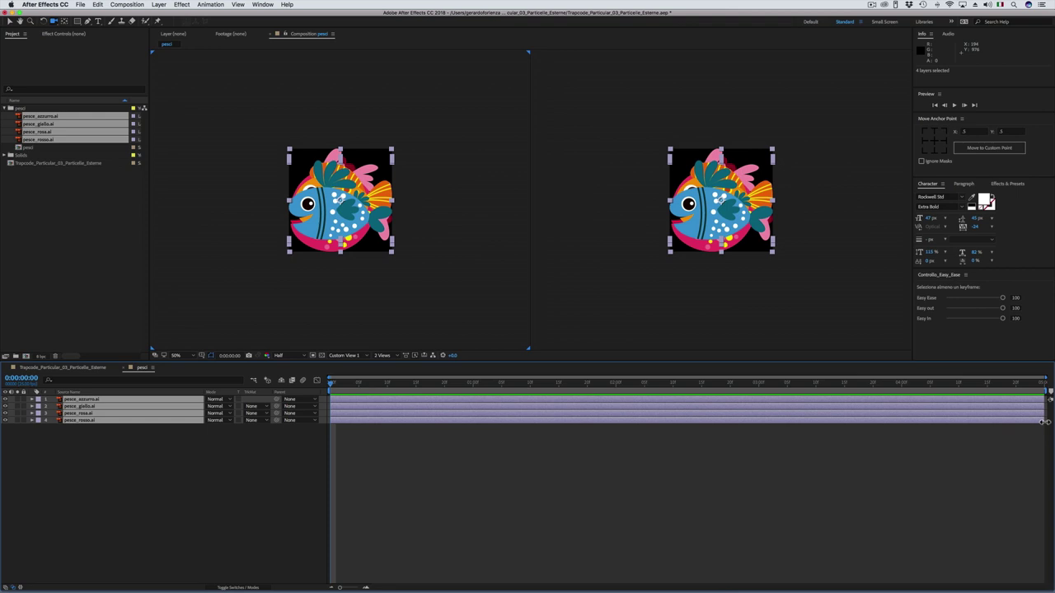
pyautogui.moveTo(1044, 422); pyautogui.dragTo(316, 416)
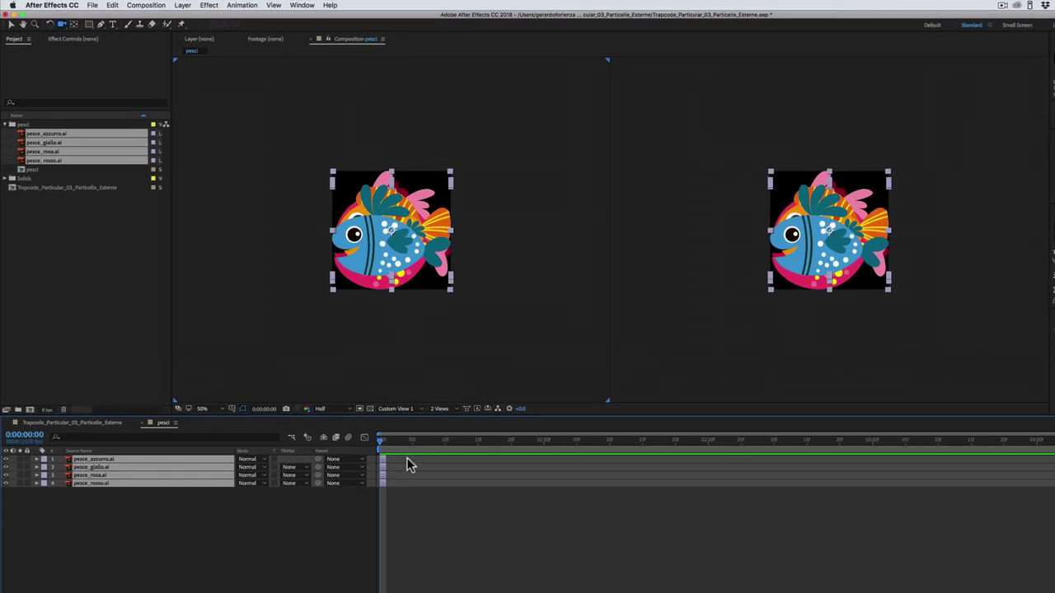
# Offset the fish layers to successive frames so red, pink, yellow, then blue appear in turn.
pyautogui.click(387, 499)
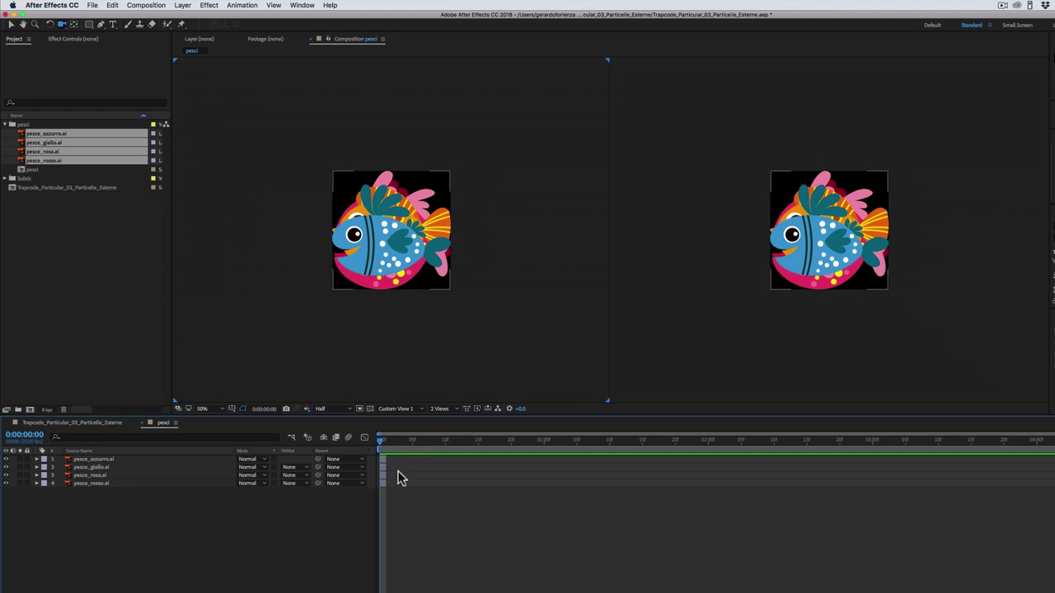
pyautogui.moveTo(382, 477); pyautogui.dragTo(389, 467)
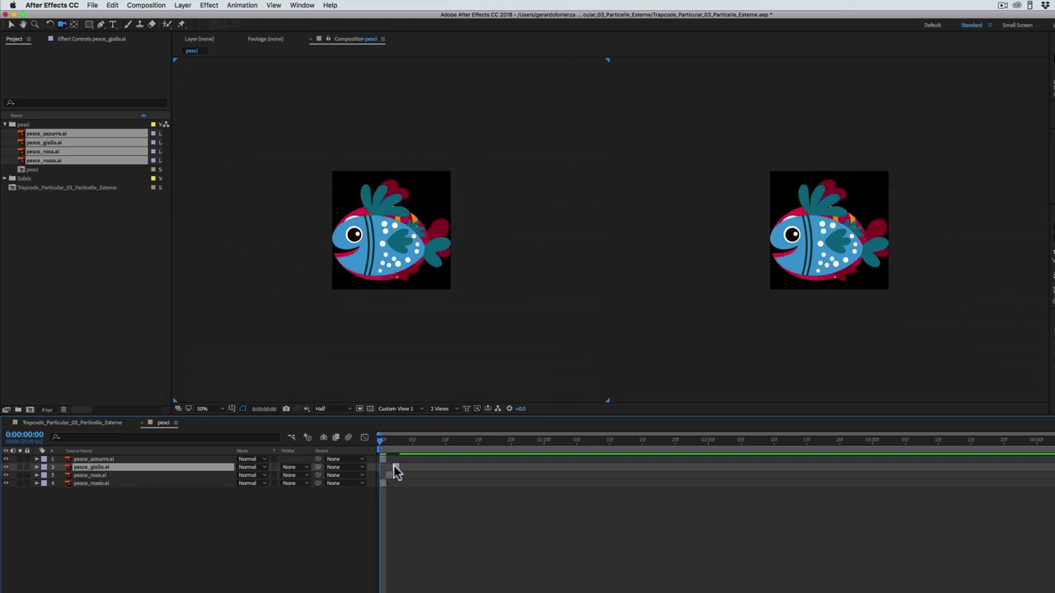
pyautogui.moveTo(382, 460); pyautogui.dragTo(389, 460)
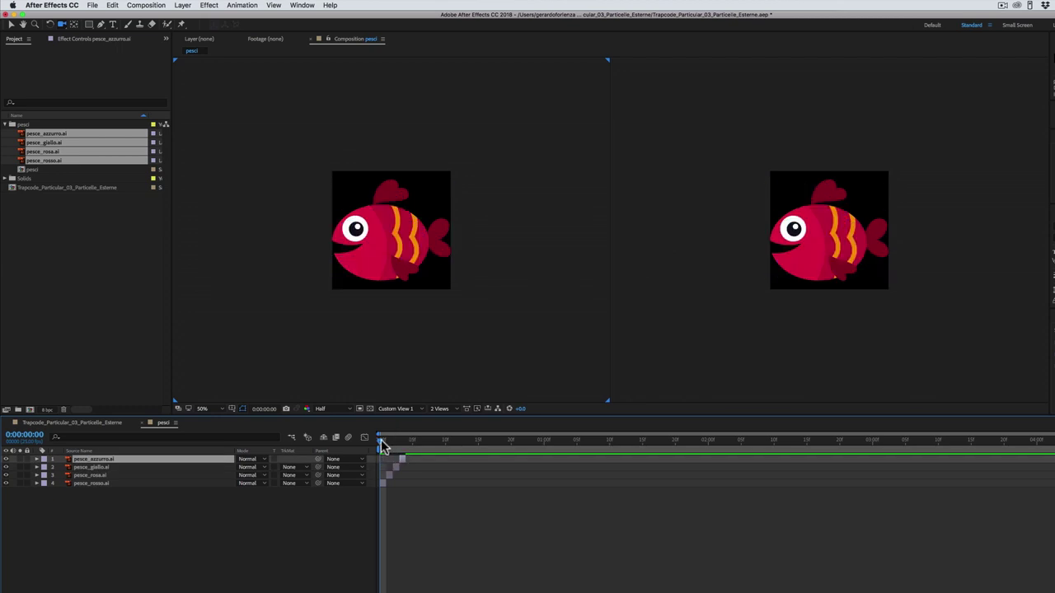
pyautogui.moveTo(382, 445); pyautogui.dragTo(400, 442)
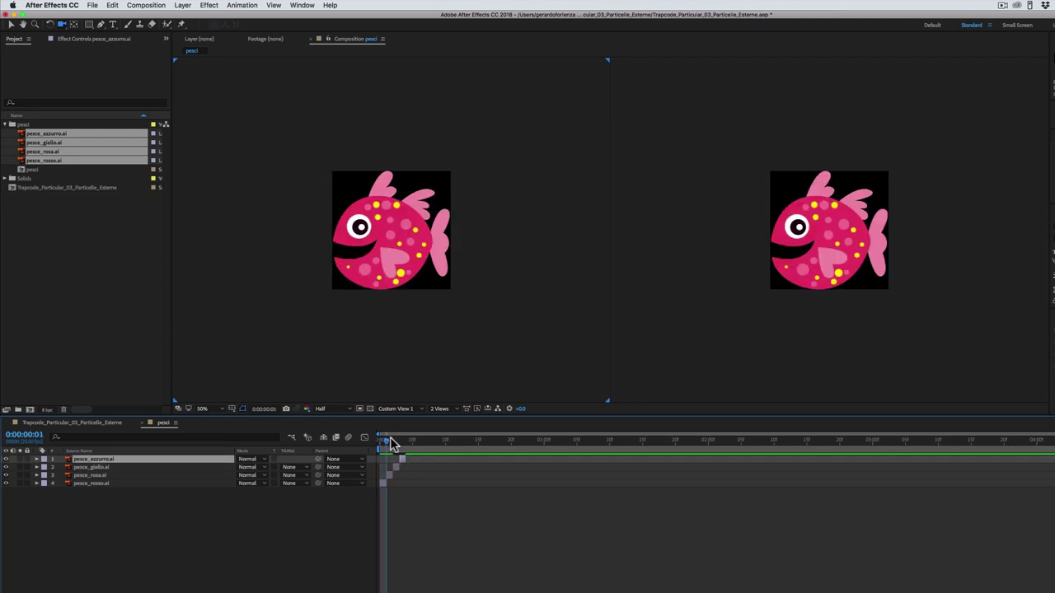
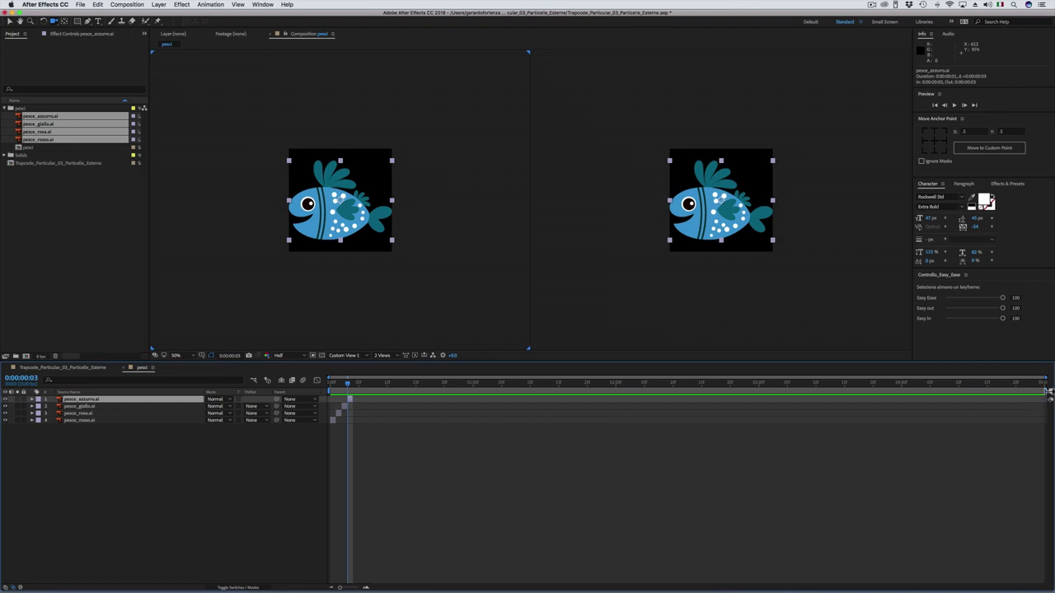
# Narrow the pesci work area to its first frames and trim the comp to it.
pyautogui.moveTo(1047, 390); pyautogui.dragTo(360, 396)
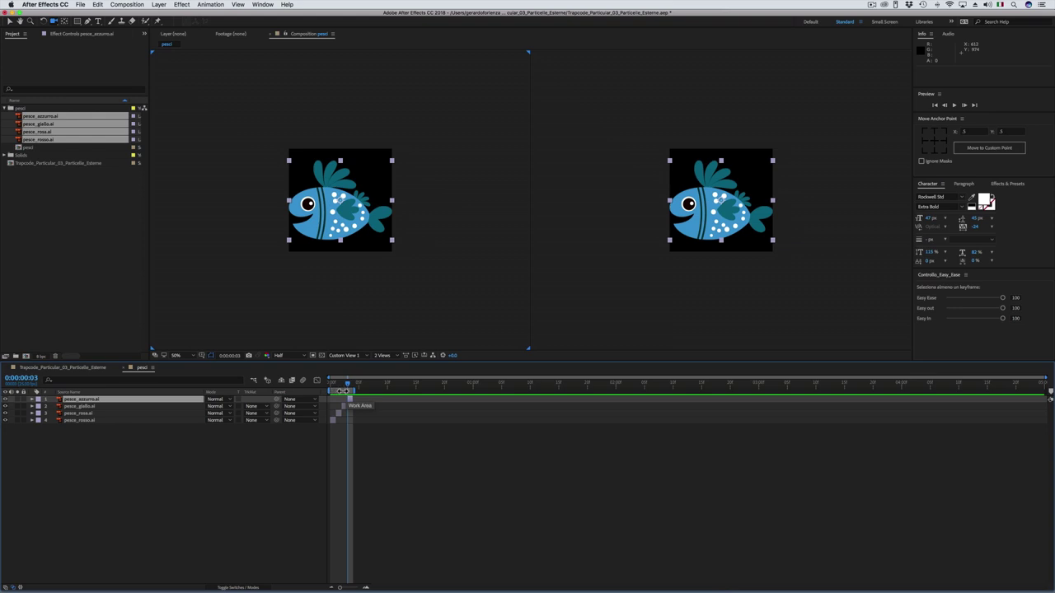
pyautogui.rightClick(342, 391)
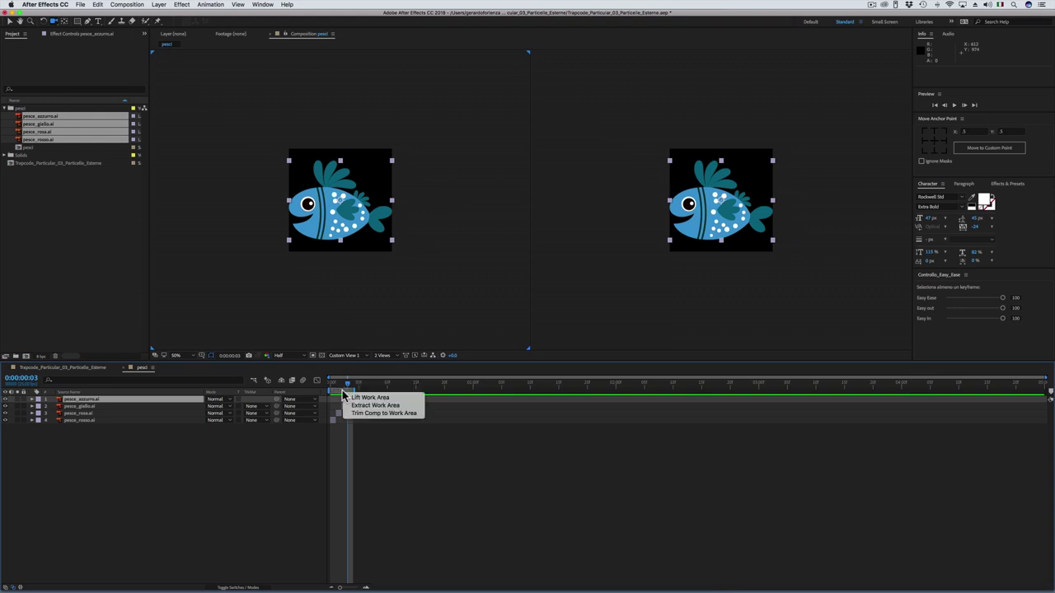
pyautogui.click(377, 413)
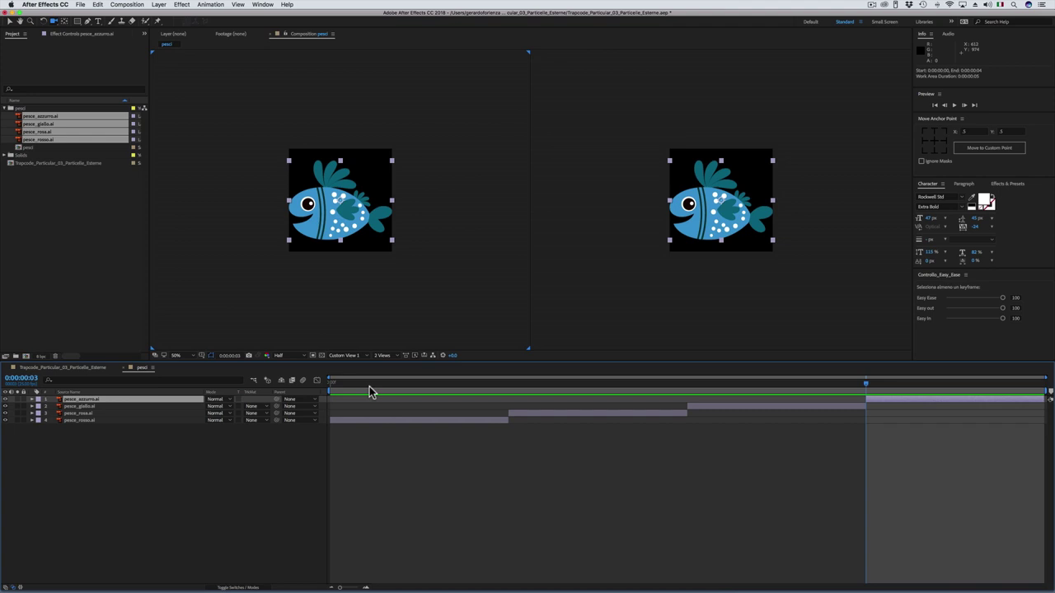
pyautogui.click(334, 385)
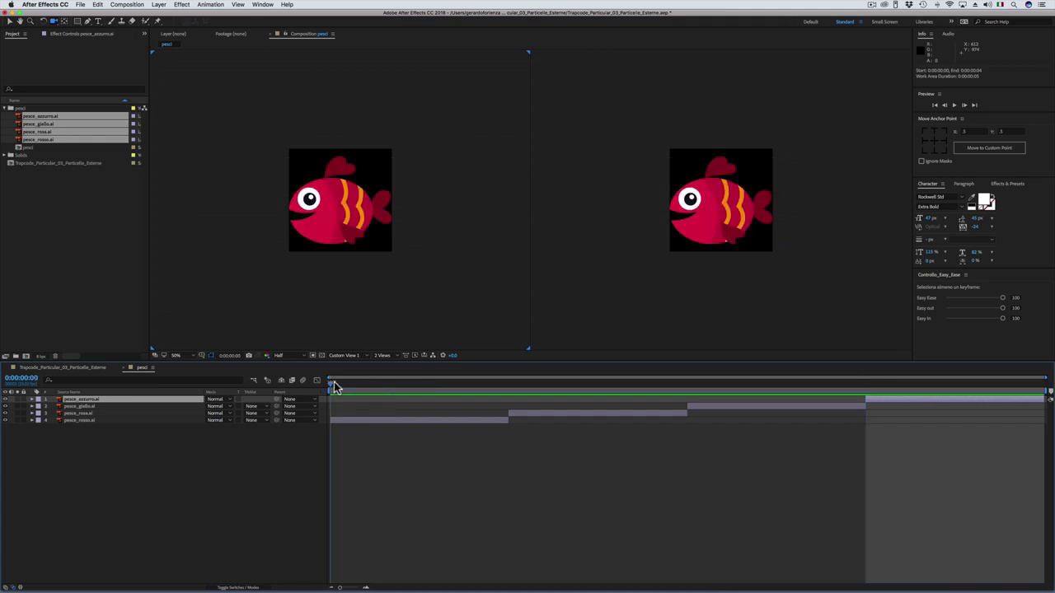
pyautogui.moveTo(333, 388); pyautogui.dragTo(719, 412)
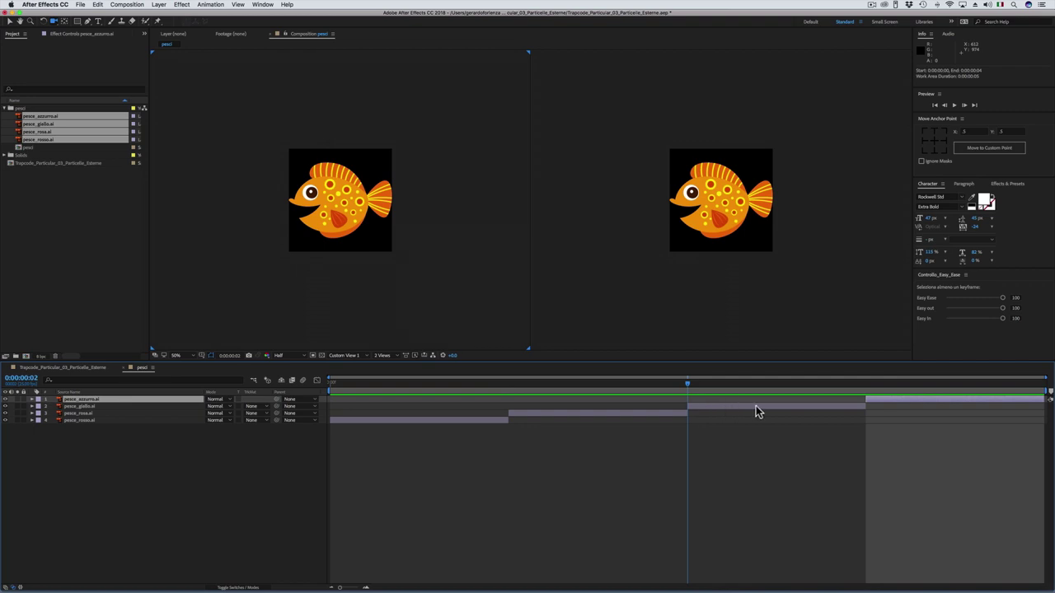
pyautogui.moveTo(719, 412); pyautogui.dragTo(333, 414)
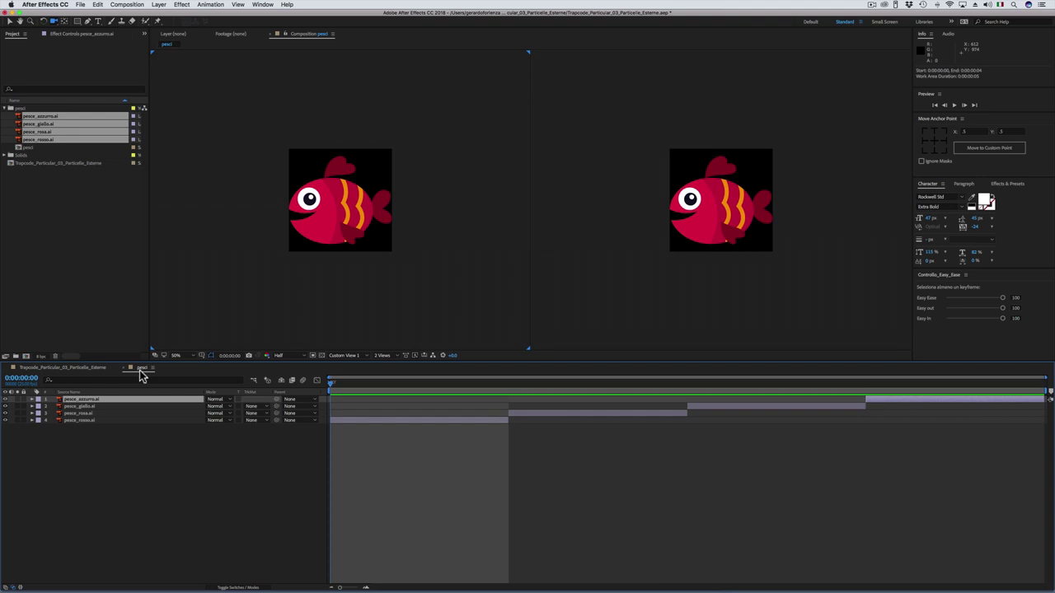
# Add the pesci comp as a layer in the Trapcode_Particular_03_Particelle_Esterne comp.
pyautogui.click(49, 368)
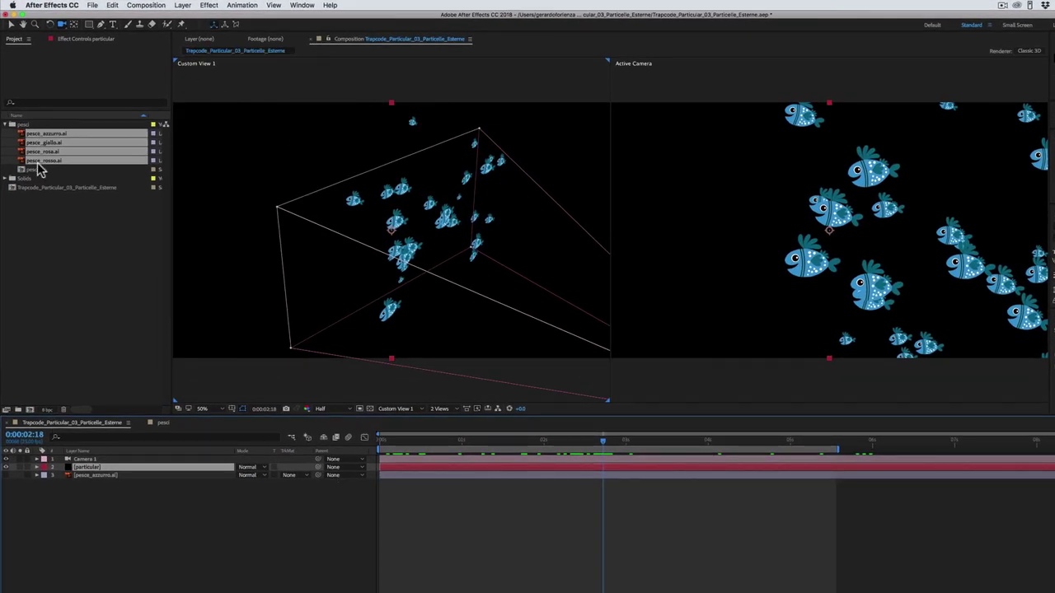
pyautogui.moveTo(22, 171); pyautogui.dragTo(78, 500)
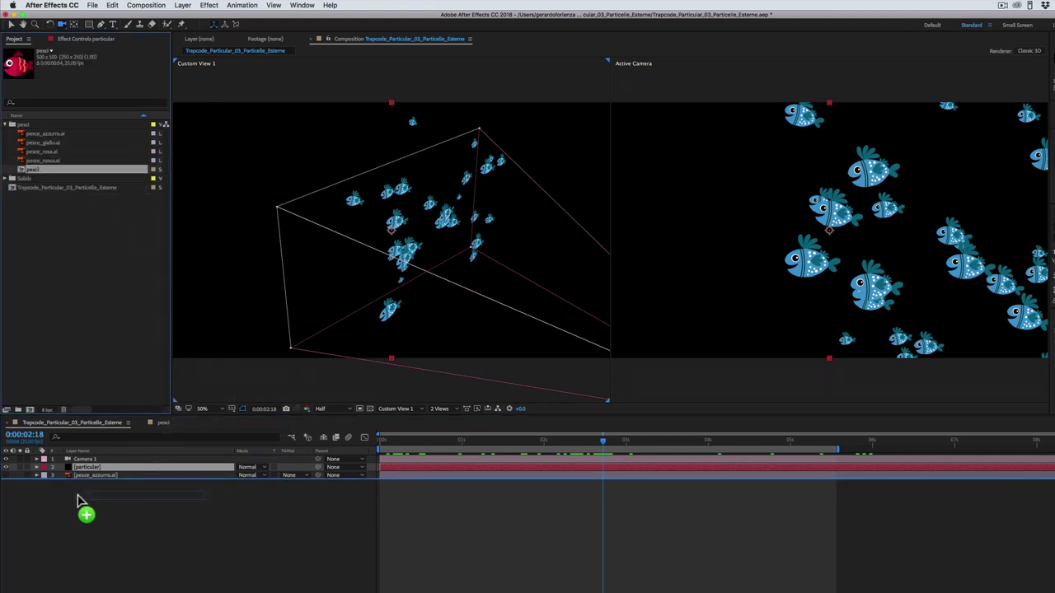
pyautogui.moveTo(79, 501); pyautogui.dragTo(81, 502)
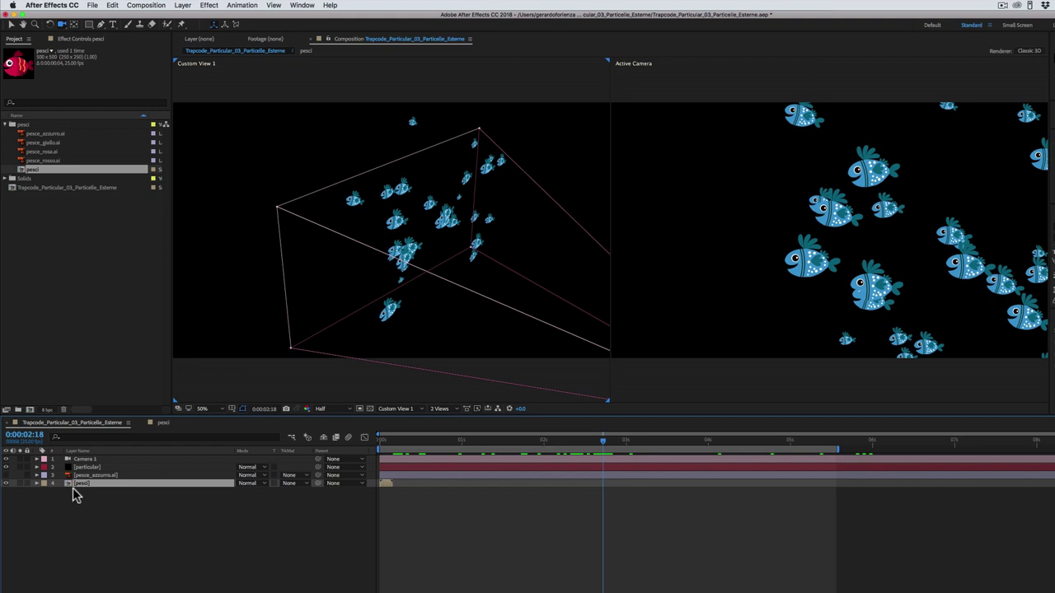
# Hide the pesci layer at an early frame and select the particular layer.
pyautogui.moveTo(589, 443); pyautogui.dragTo(383, 458)
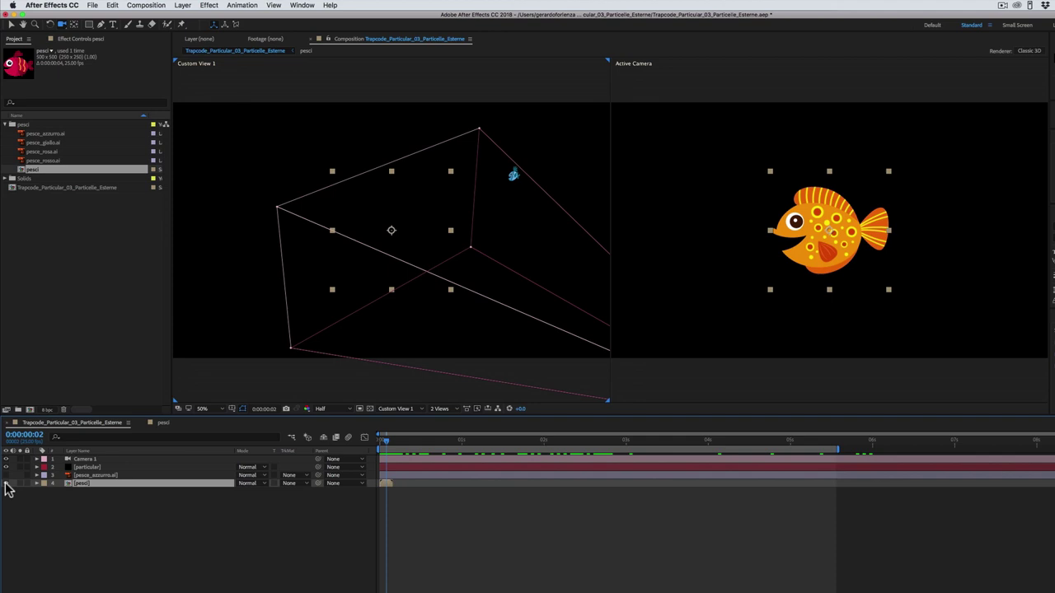
pyautogui.click(6, 483)
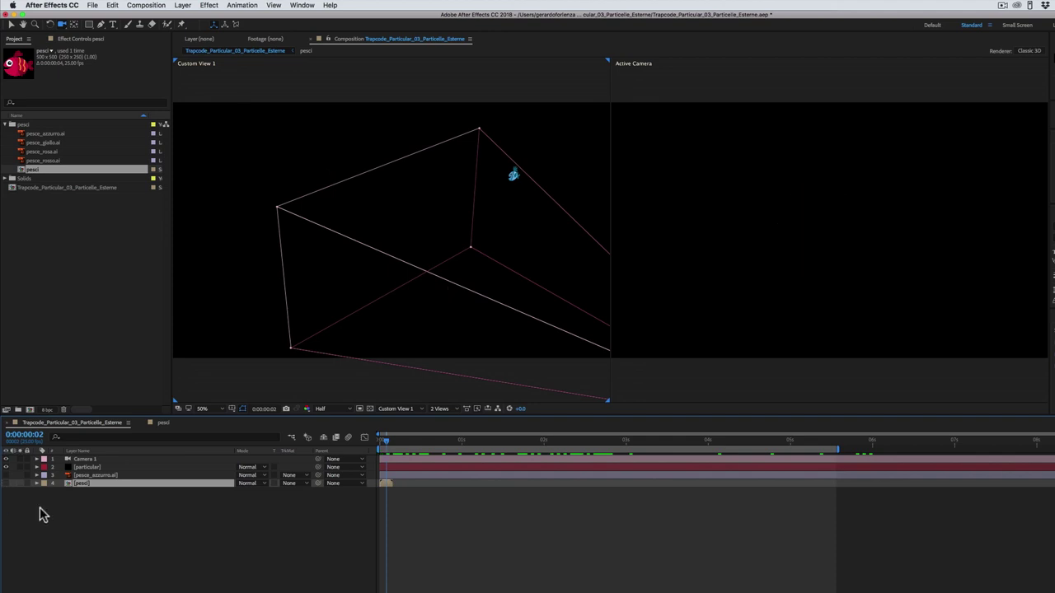
pyautogui.click(85, 467)
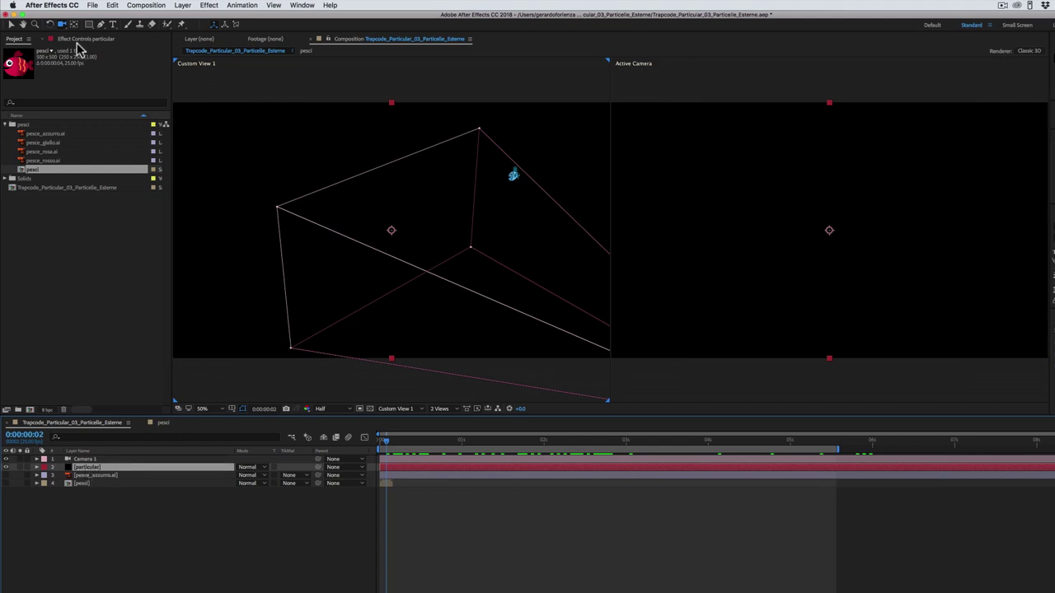
# Set Particular's texture layer to 4. pesci and preview the fish particles at later frames.
pyautogui.click(76, 39)
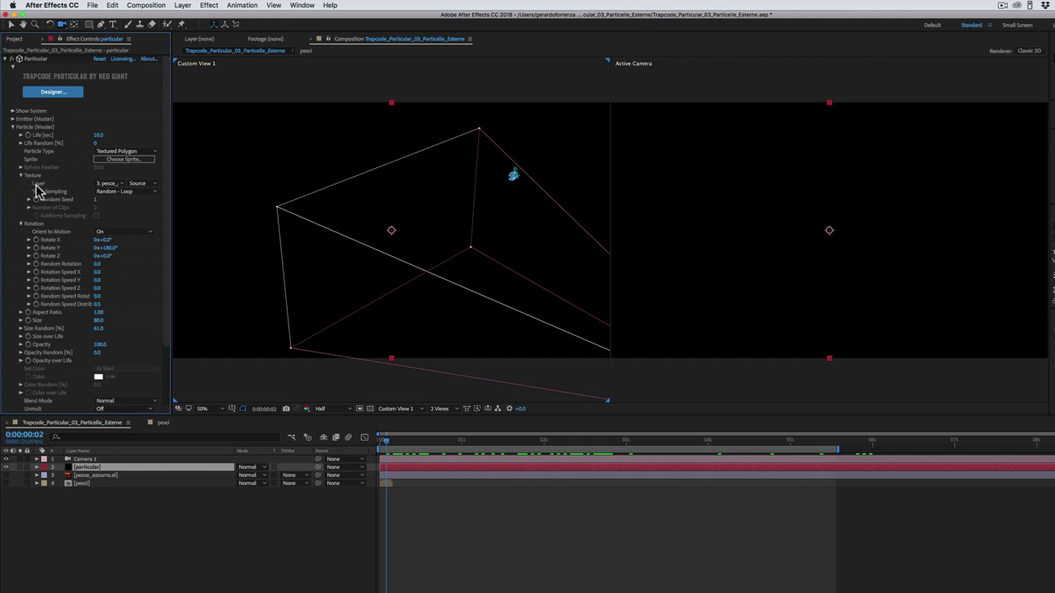
pyautogui.click(120, 185)
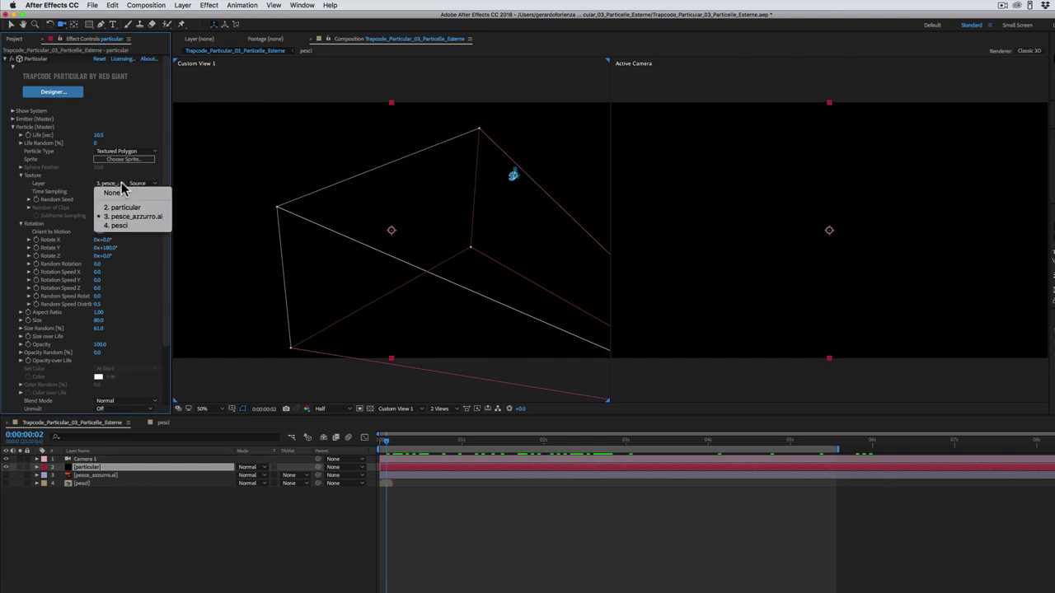
pyautogui.click(123, 226)
pyautogui.press('space')
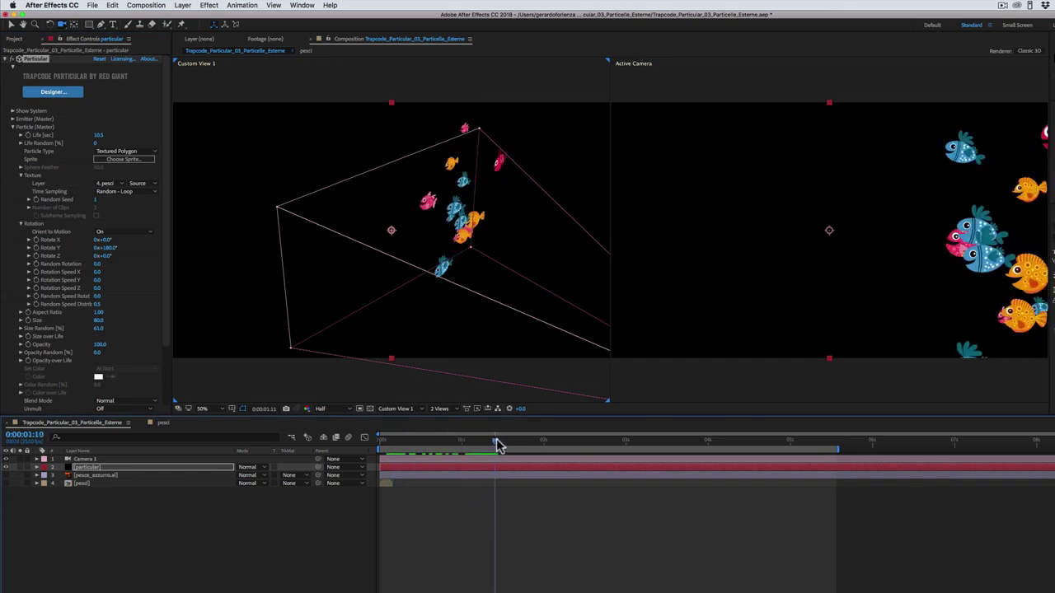
pyautogui.moveTo(535, 445); pyautogui.dragTo(649, 454)
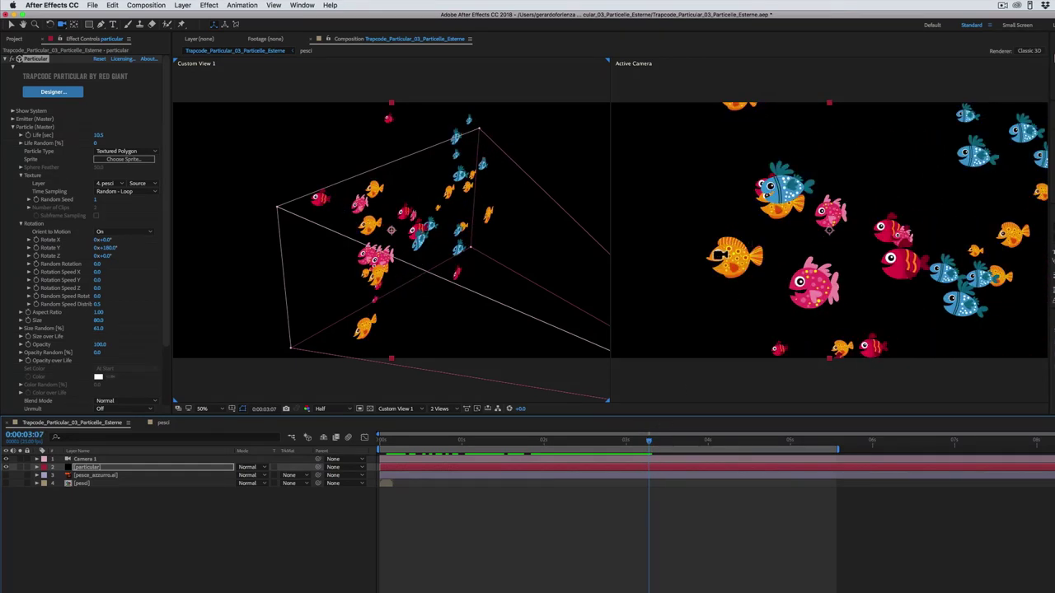
pyautogui.moveTo(650, 438); pyautogui.dragTo(739, 451)
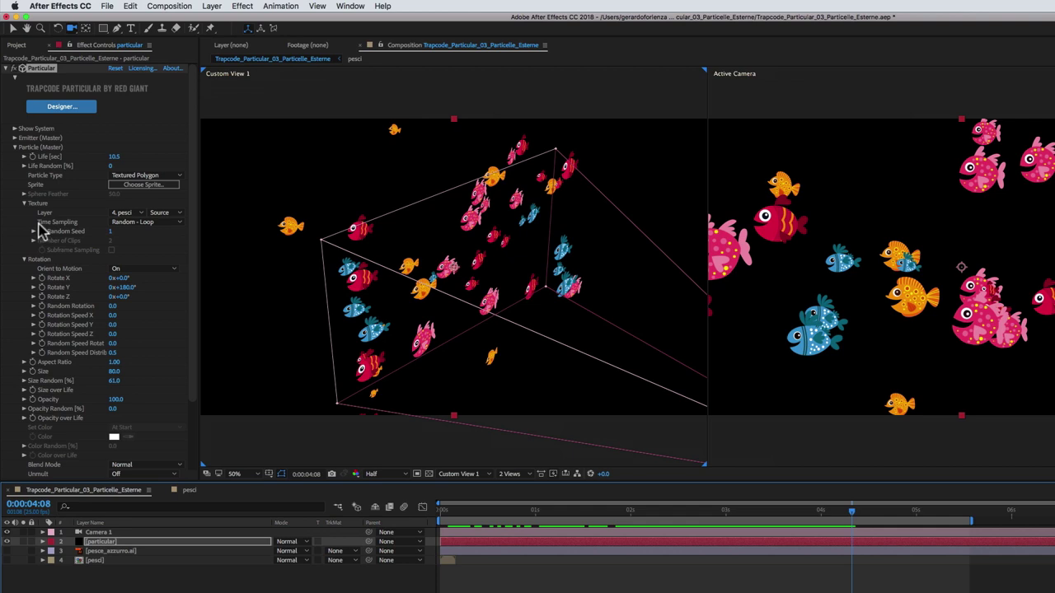
# Set Particular's texture Time Sampling to Random - Still Frame and confirm it at an earlier frame.
pyautogui.click(168, 223)
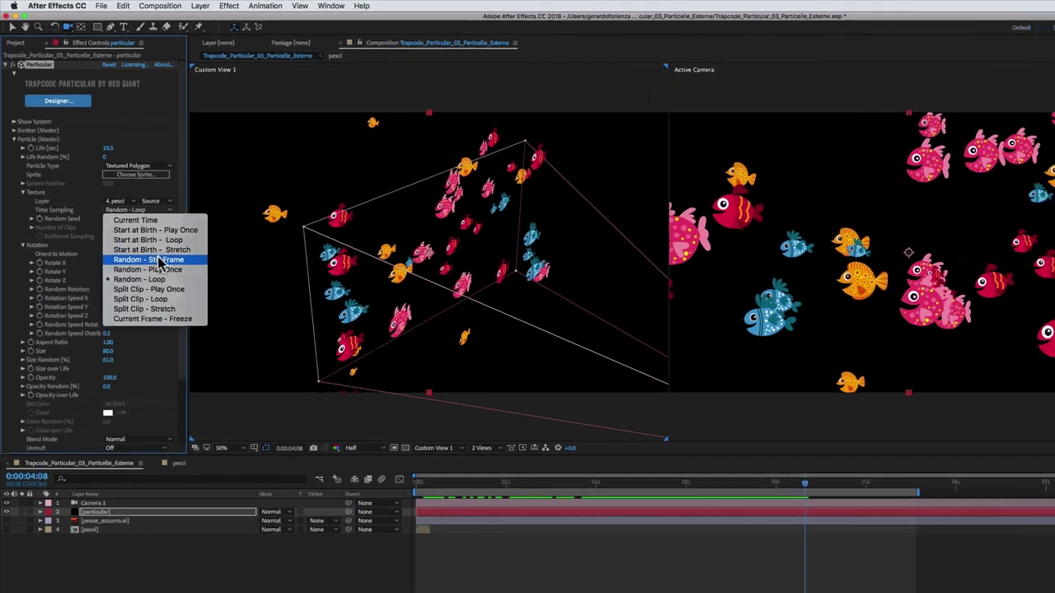
pyautogui.click(169, 274)
pyautogui.moveTo(725, 448)
pyautogui.mouseDown()
pyautogui.moveTo(550, 446)
pyautogui.moveTo(647, 460)
pyautogui.mouseUp()
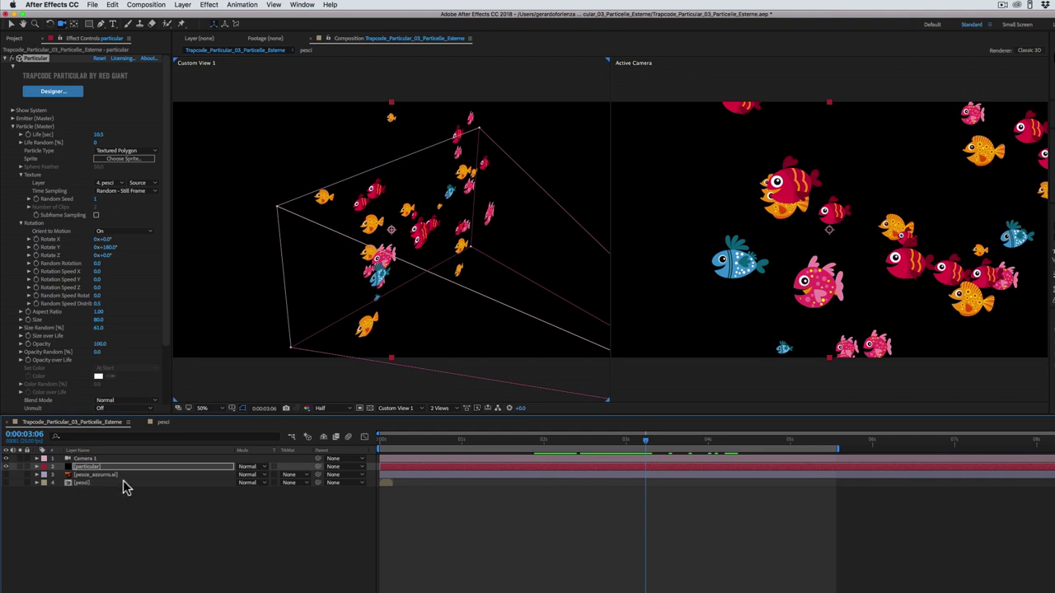
pyautogui.click(121, 192)
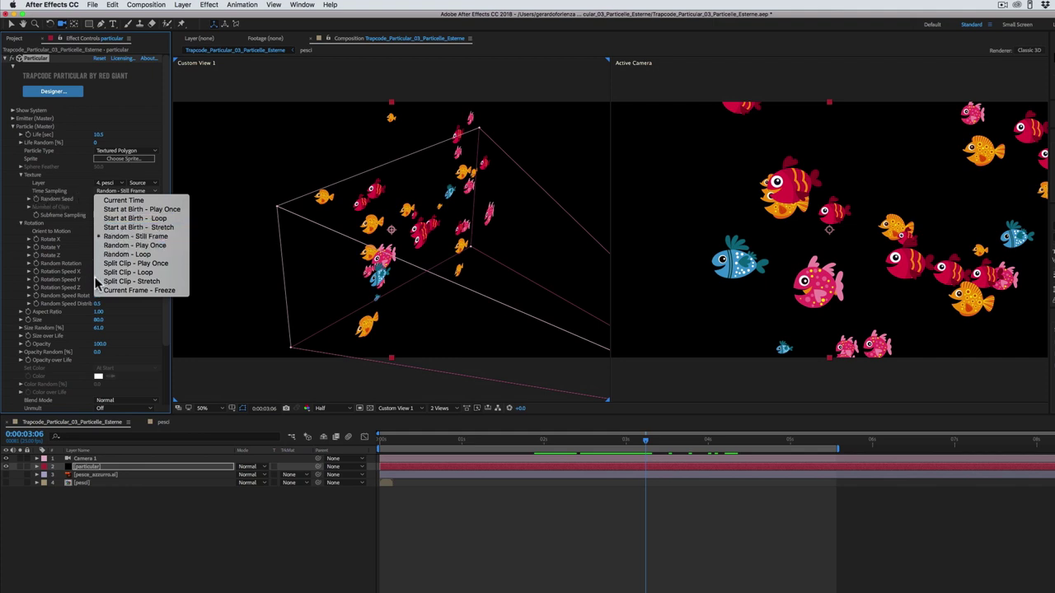
pyautogui.click(129, 238)
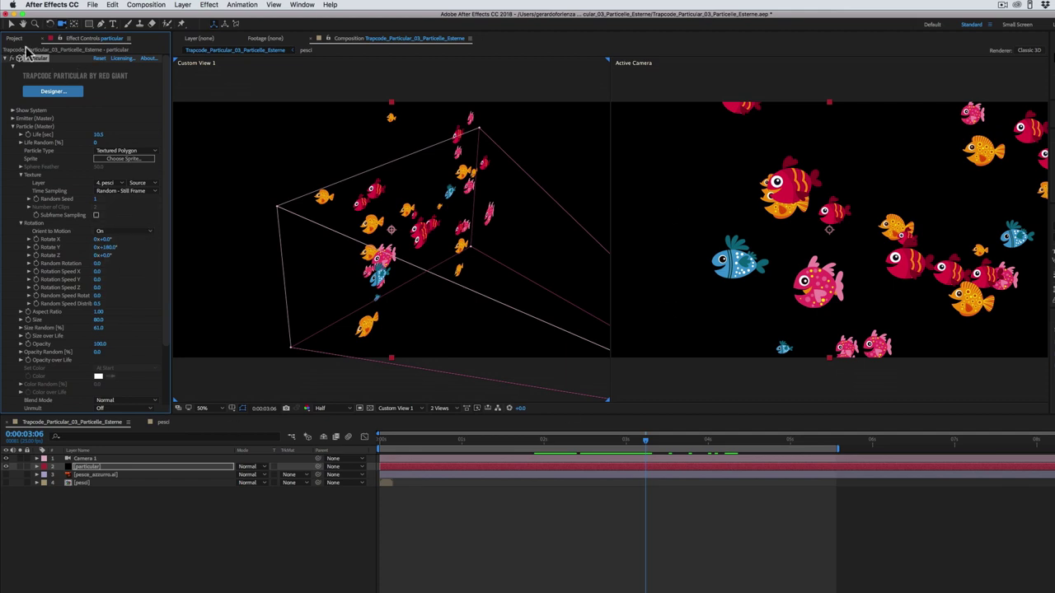
# Switch to the Project panel to show the pesci folder, fish files and composition.
pyautogui.click(16, 39)
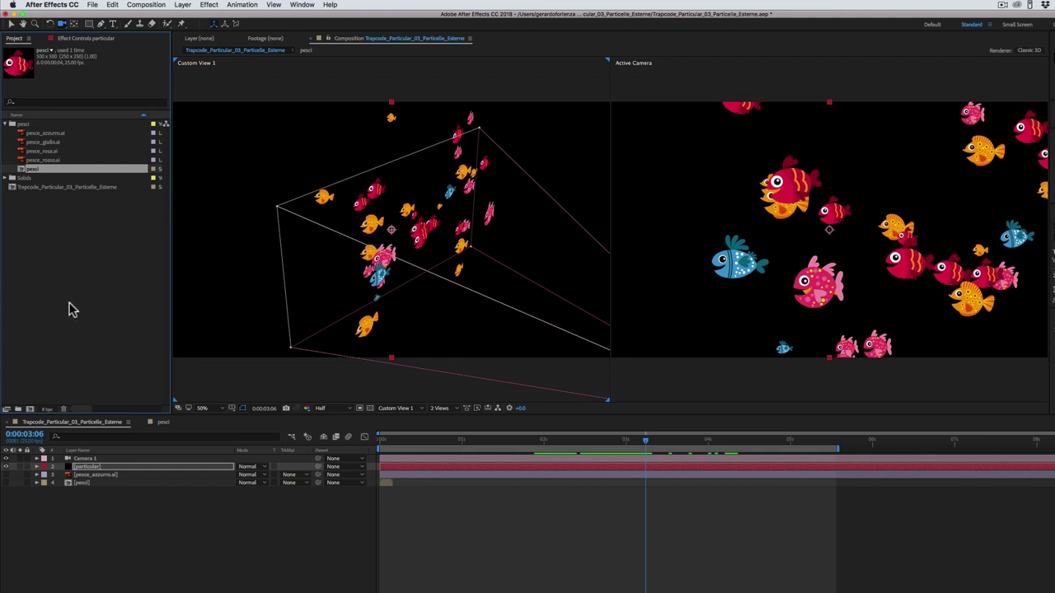
# Import foto_00.png from the foto folder as a PNG sequence into the project.
pyautogui.doubleClick(70, 309)
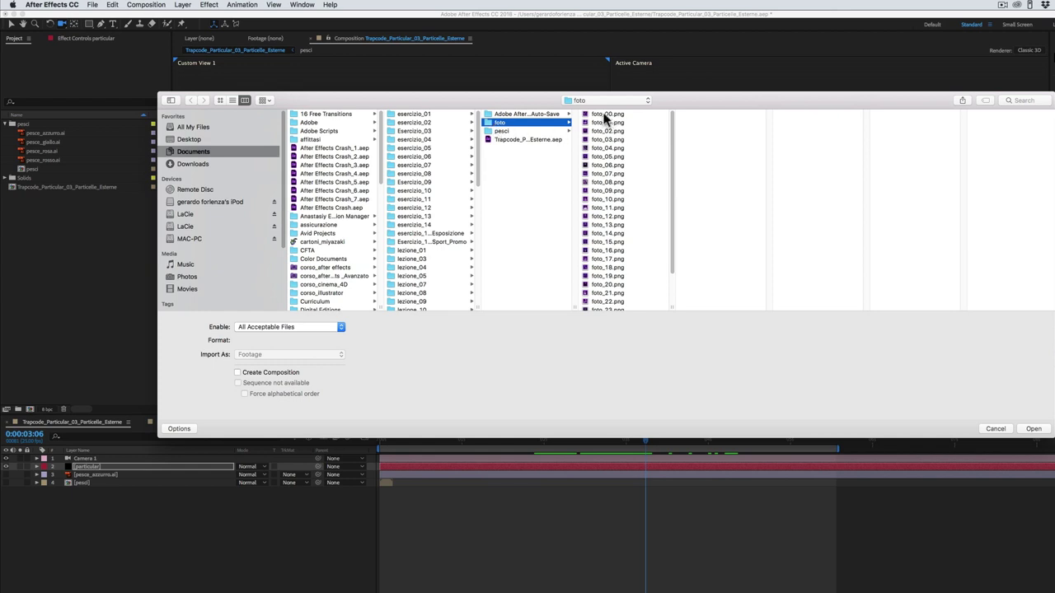
pyautogui.click(592, 115)
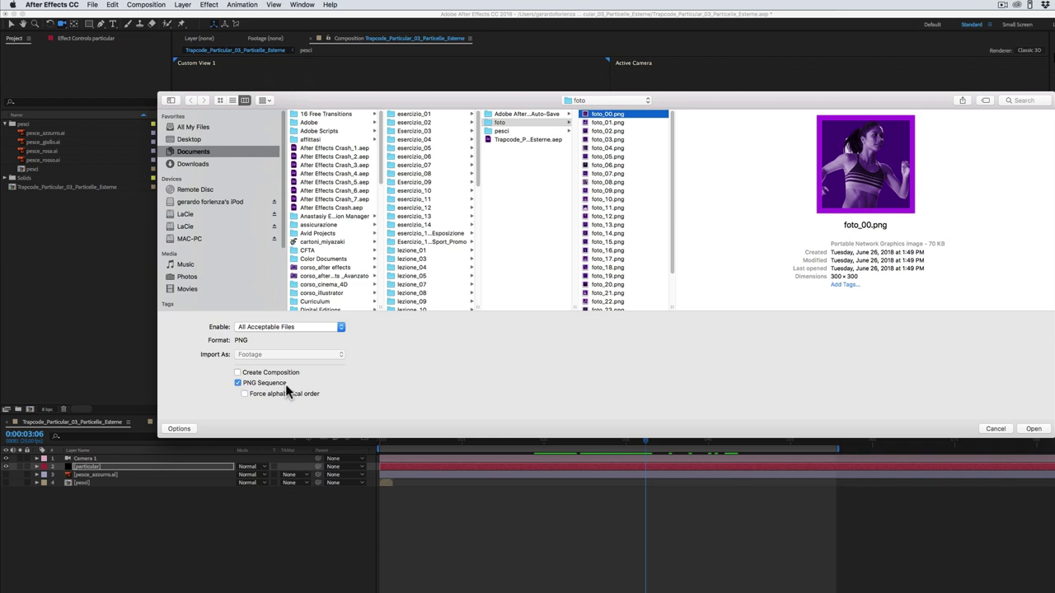
pyautogui.click(1033, 429)
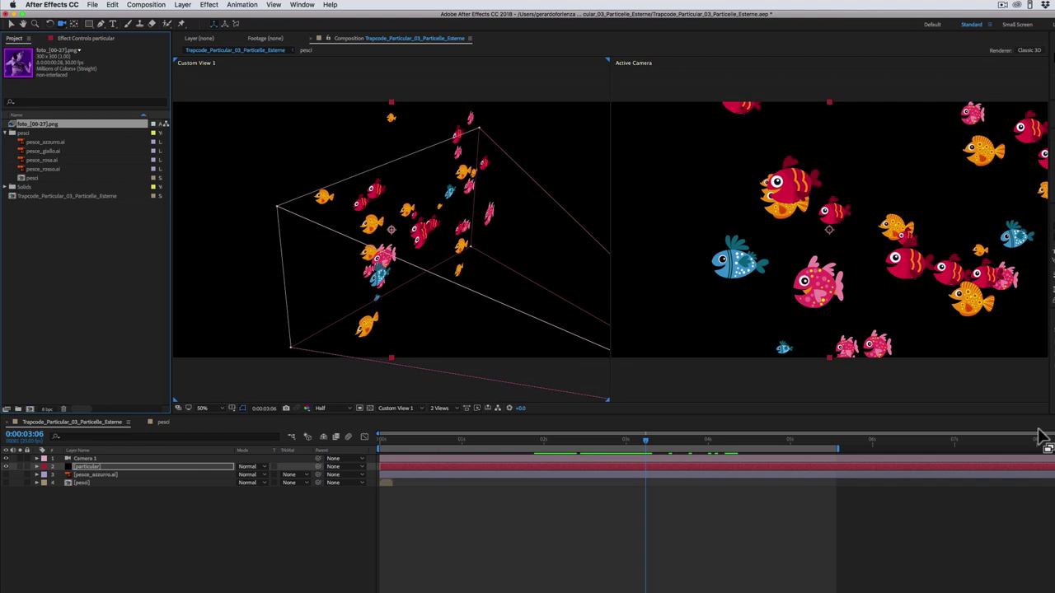
# Preview the foto_[00-27].png sequence in the Footage viewer, then add it to the composition as layer 5.
pyautogui.doubleClick(15, 123)
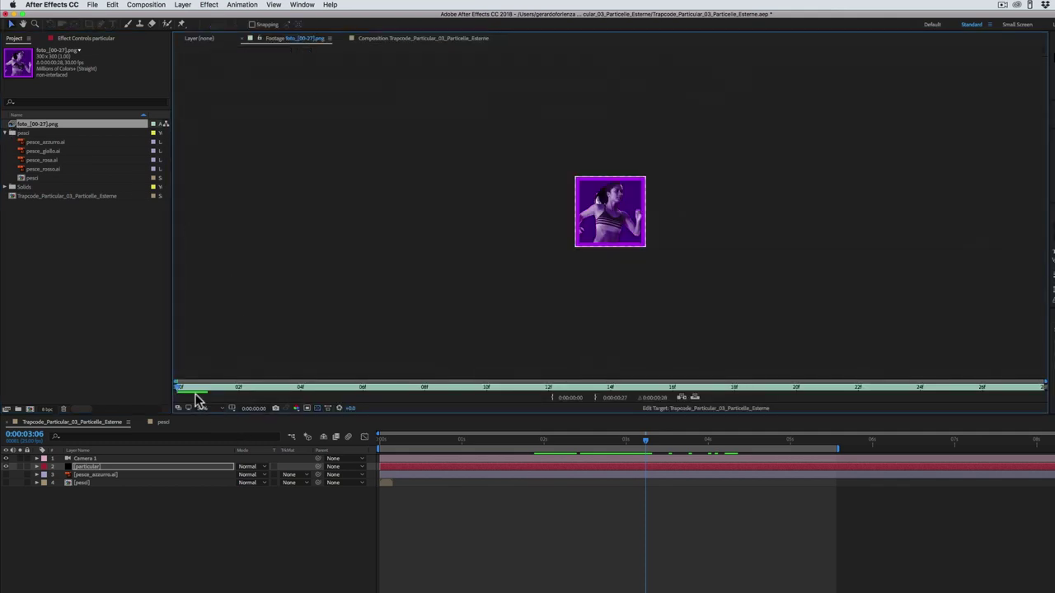
pyautogui.moveTo(177, 388); pyautogui.dragTo(764, 401)
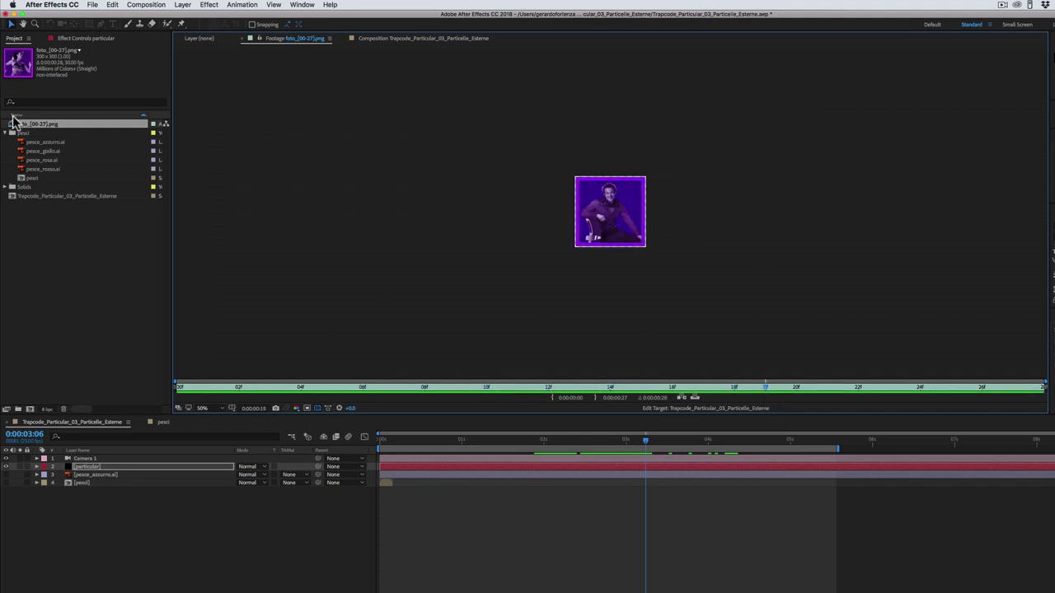
pyautogui.moveTo(12, 130); pyautogui.dragTo(13, 132)
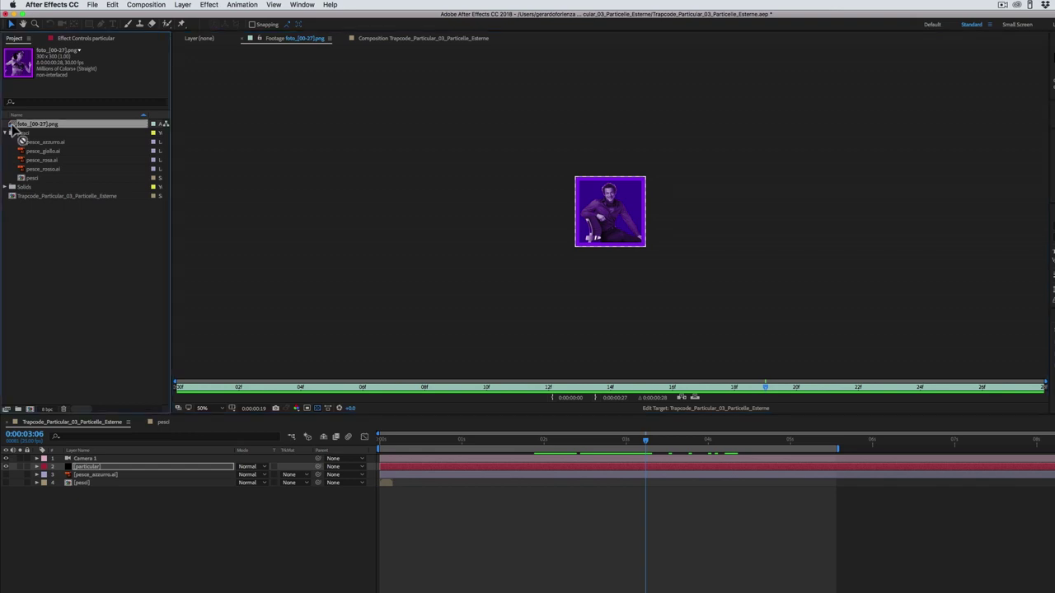
pyautogui.moveTo(11, 125); pyautogui.dragTo(41, 498)
pyautogui.moveTo(646, 441); pyautogui.dragTo(427, 444)
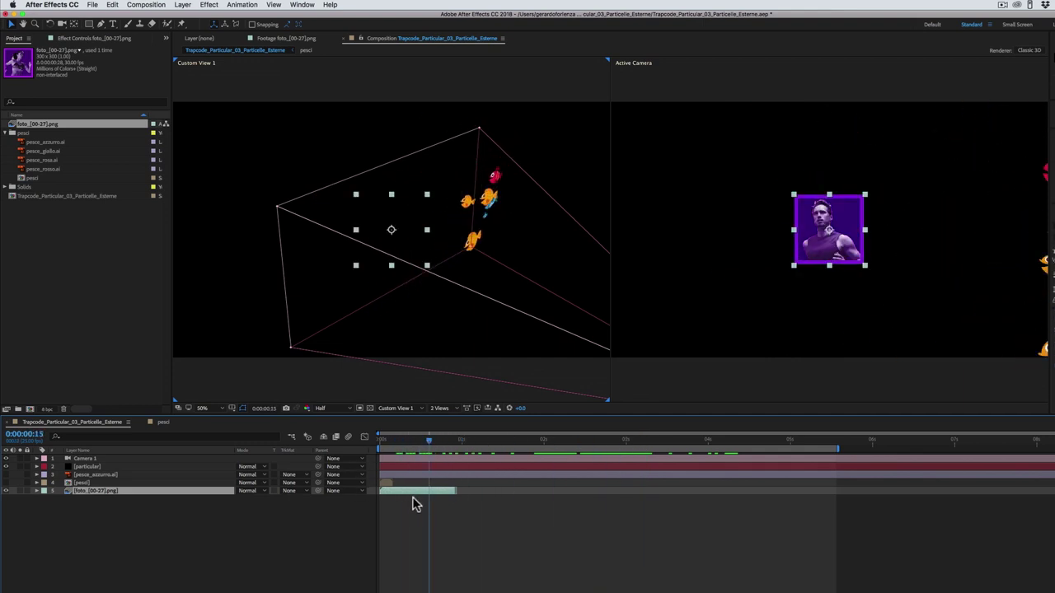
# Hide layer 5 and set Particular's Texture Layer to 5. foto_[00-27].png.
pyautogui.click(6, 491)
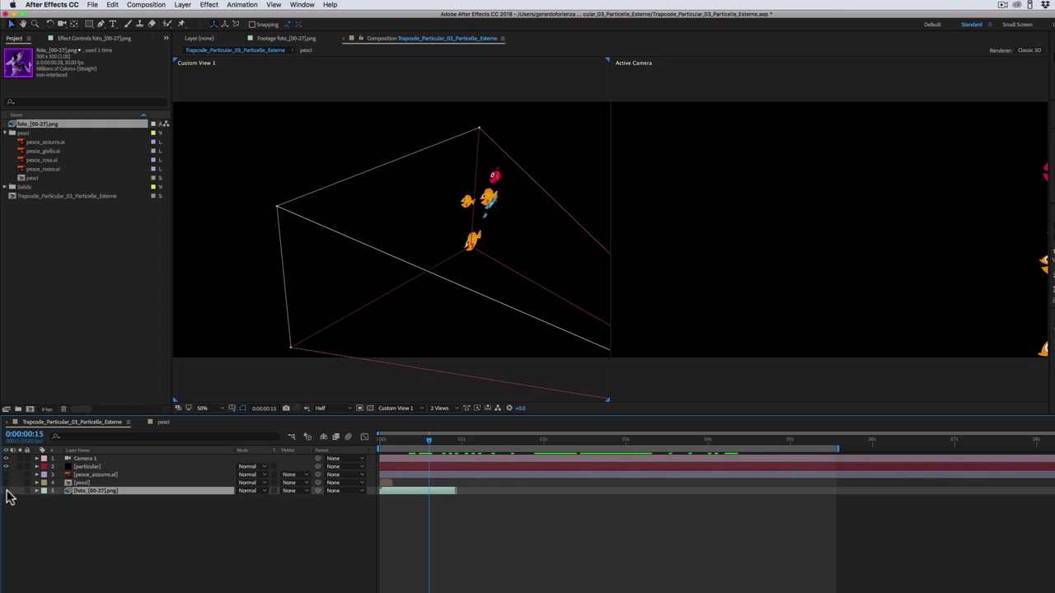
pyautogui.click(87, 468)
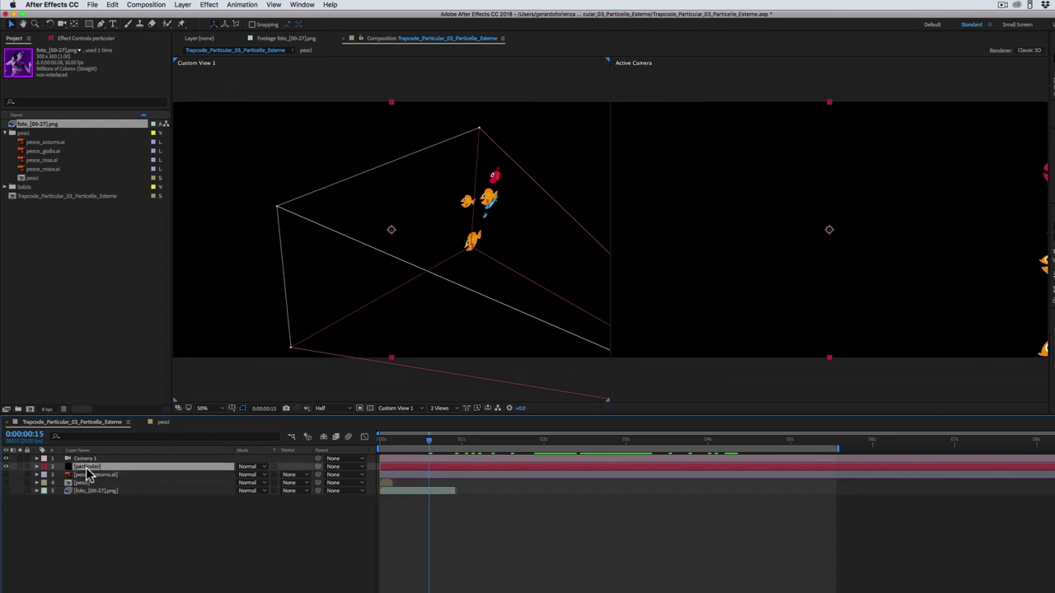
pyautogui.click(78, 39)
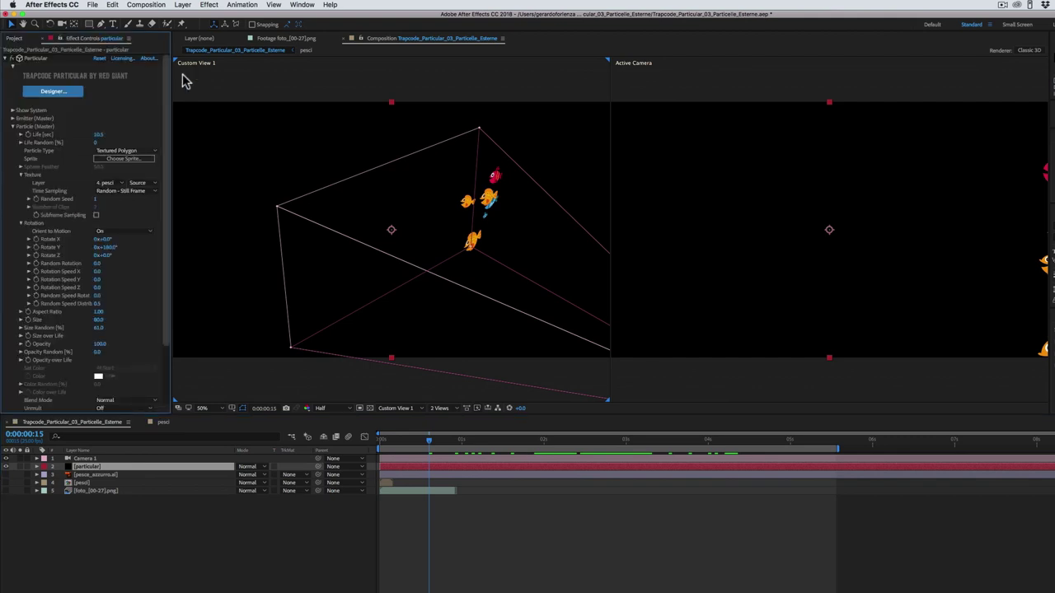
pyautogui.click(108, 183)
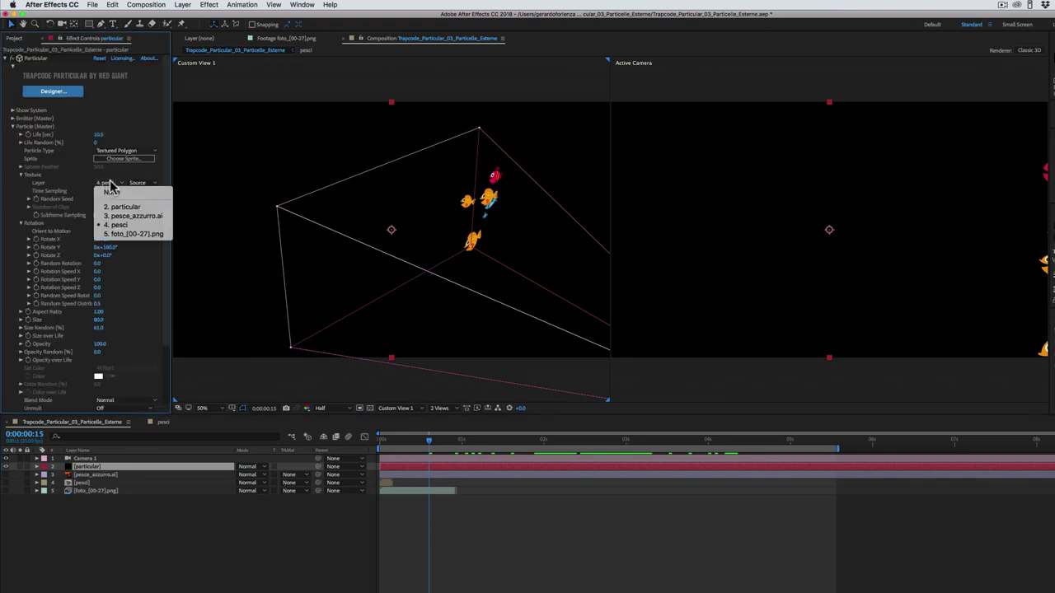
pyautogui.click(118, 235)
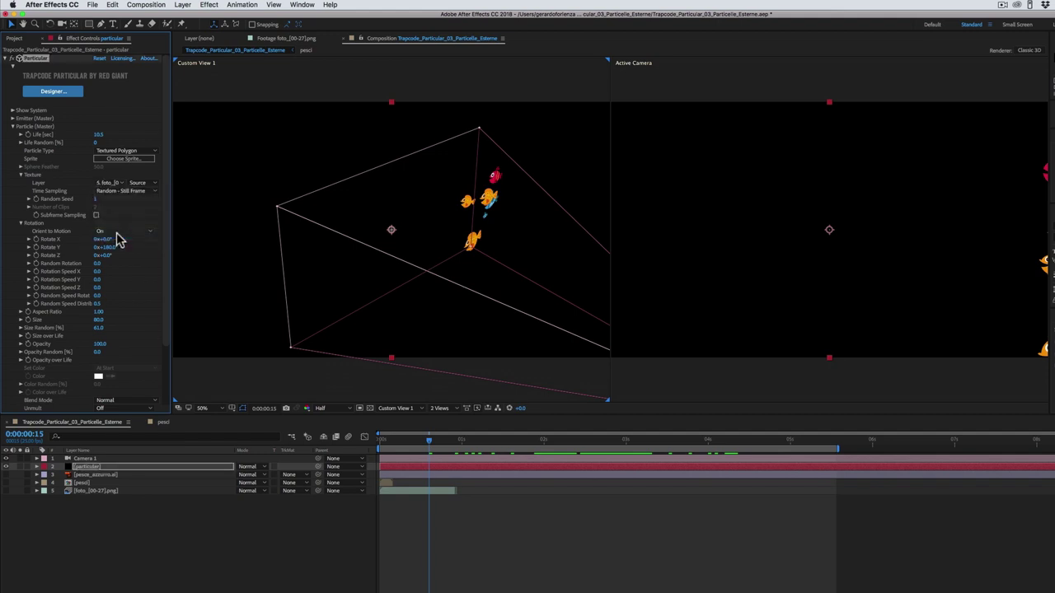
# Scrub the timeline forward to preview the photo-textured particles.
pyautogui.moveTo(430, 440)
pyautogui.mouseDown()
pyautogui.moveTo(602, 449)
pyautogui.moveTo(652, 440)
pyautogui.mouseUp()
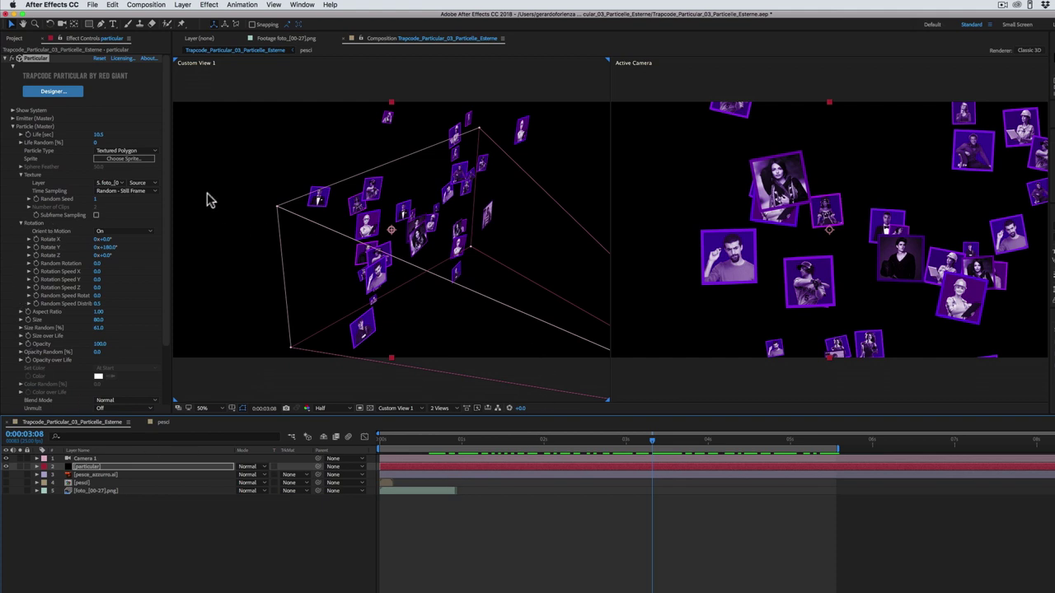
pyautogui.click(128, 168)
# Choose the Basic Arrow sprite from Particular's 2D Shapes sprite library and apply it.
pyautogui.click(120, 164)
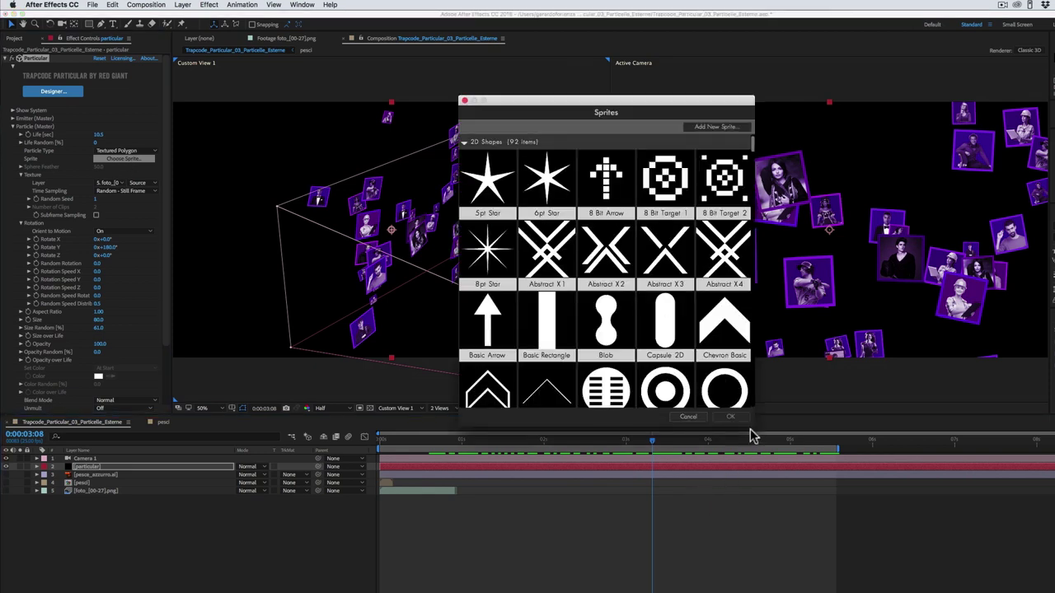
pyautogui.scroll(-1, 753, 140)
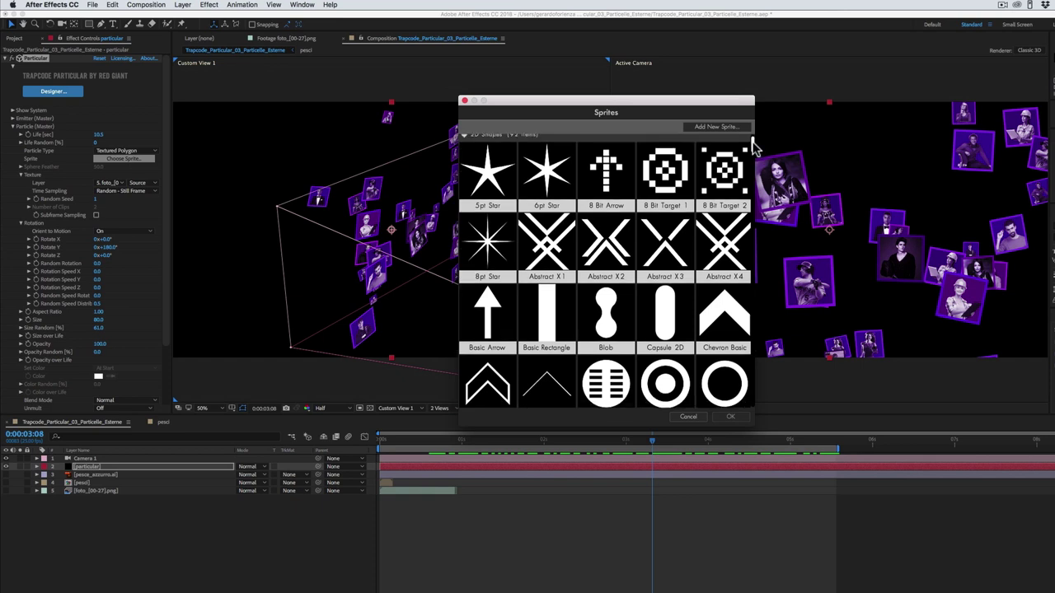
pyautogui.scroll(-3, 753, 148)
pyautogui.scroll(-3, 752, 156)
pyautogui.scroll(-3, 752, 164)
pyautogui.scroll(-3, 751, 169)
pyautogui.scroll(-3, 751, 172)
pyautogui.scroll(-3, 750, 179)
pyautogui.scroll(-2, 748, 189)
pyautogui.scroll(-2, 746, 199)
pyautogui.scroll(-3, 742, 206)
pyautogui.scroll(-3, 746, 221)
pyautogui.scroll(-3, 748, 235)
pyautogui.scroll(-3, 750, 245)
pyautogui.scroll(-3, 751, 255)
pyautogui.scroll(-3, 753, 264)
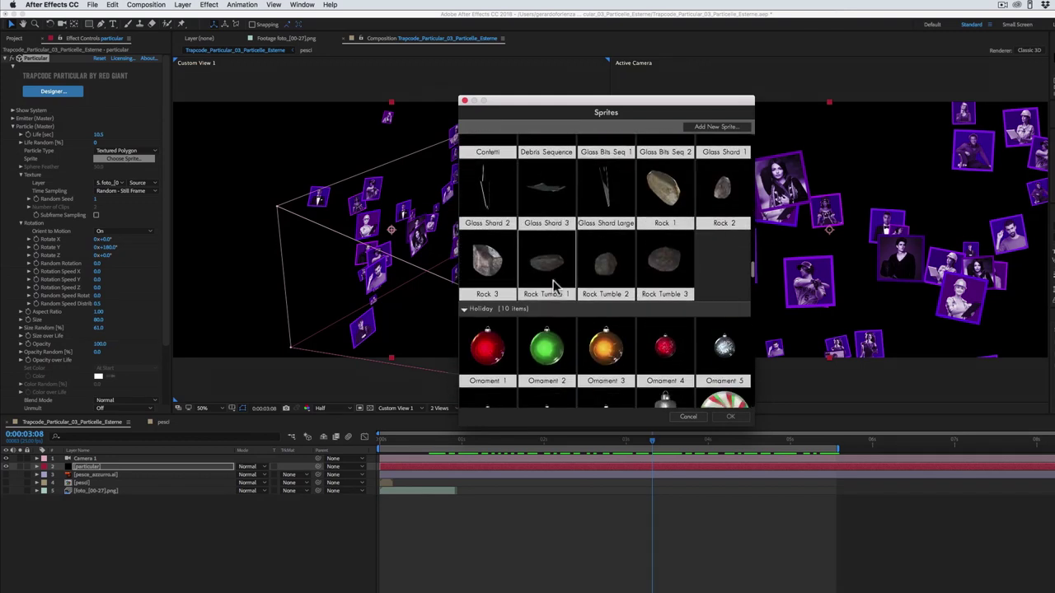
pyautogui.scroll(-2, 752, 279)
pyautogui.scroll(-3, 752, 278)
pyautogui.scroll(-3, 752, 276)
pyautogui.scroll(-3, 754, 274)
pyautogui.scroll(9, 757, 268)
pyautogui.moveTo(757, 266); pyautogui.dragTo(766, 137)
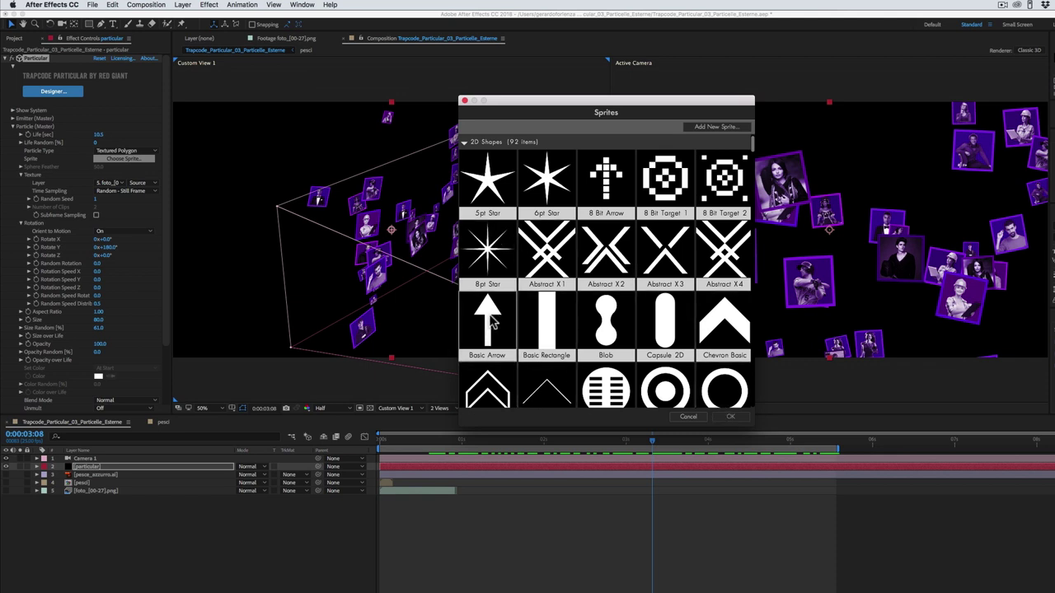
pyautogui.click(492, 324)
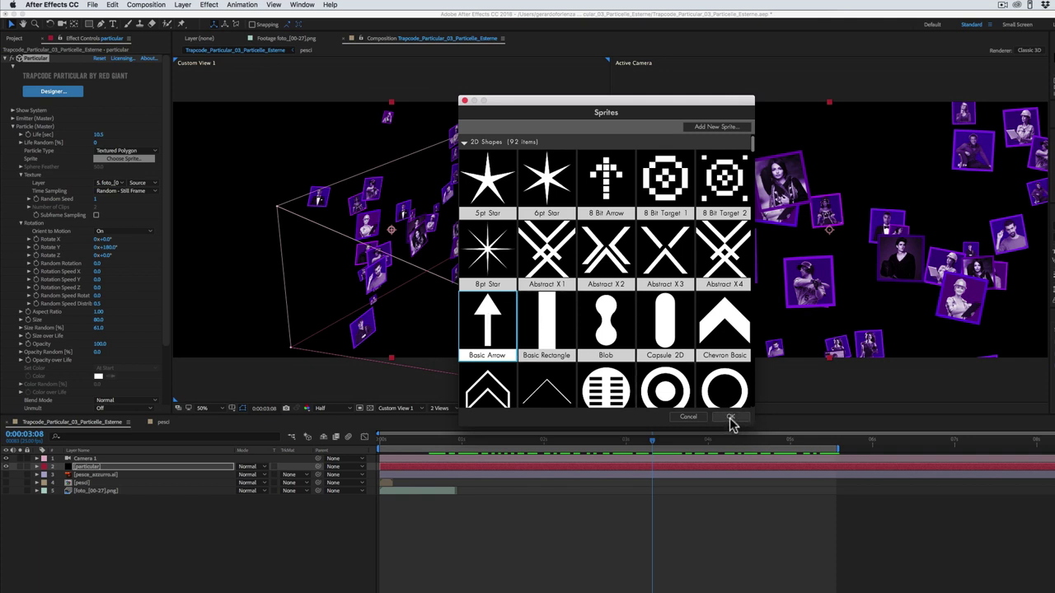
pyautogui.click(732, 418)
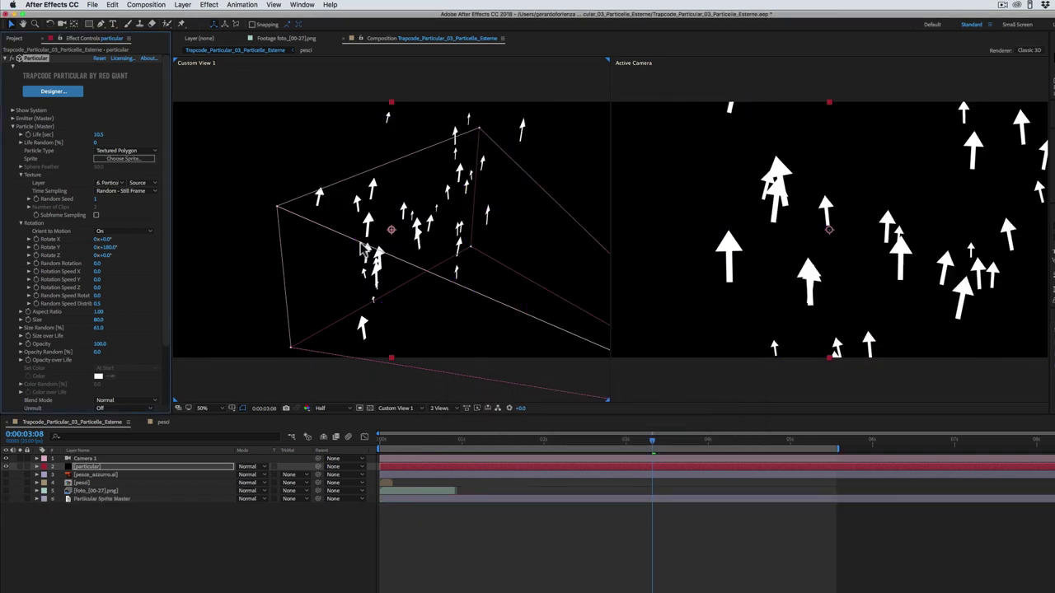
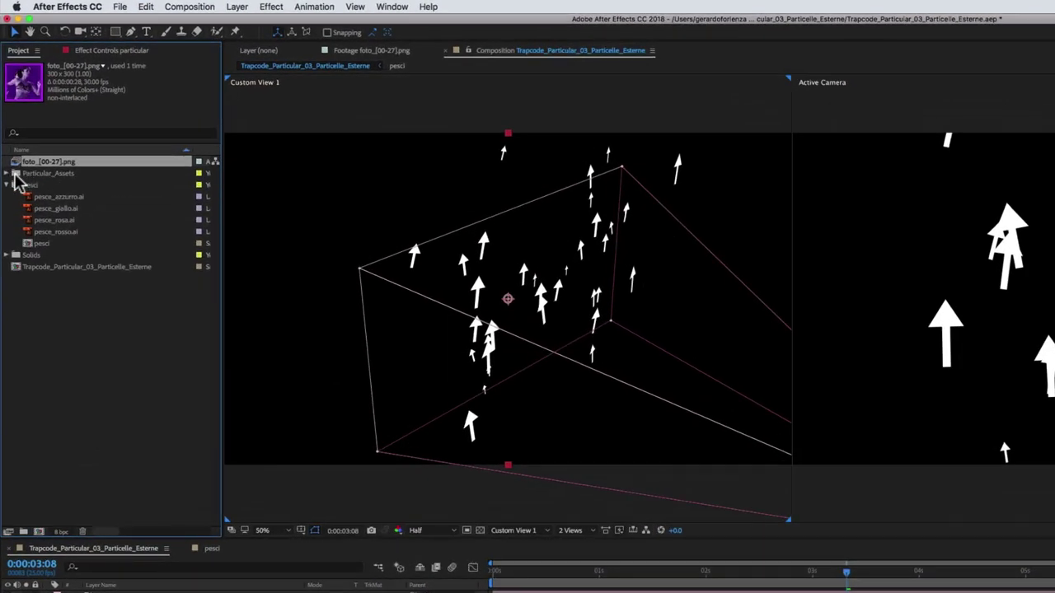
# Reveal Basic Arrow.png in Particular_Assets, then check the Particular Sprite Master and particular layers.
pyautogui.click(6, 173)
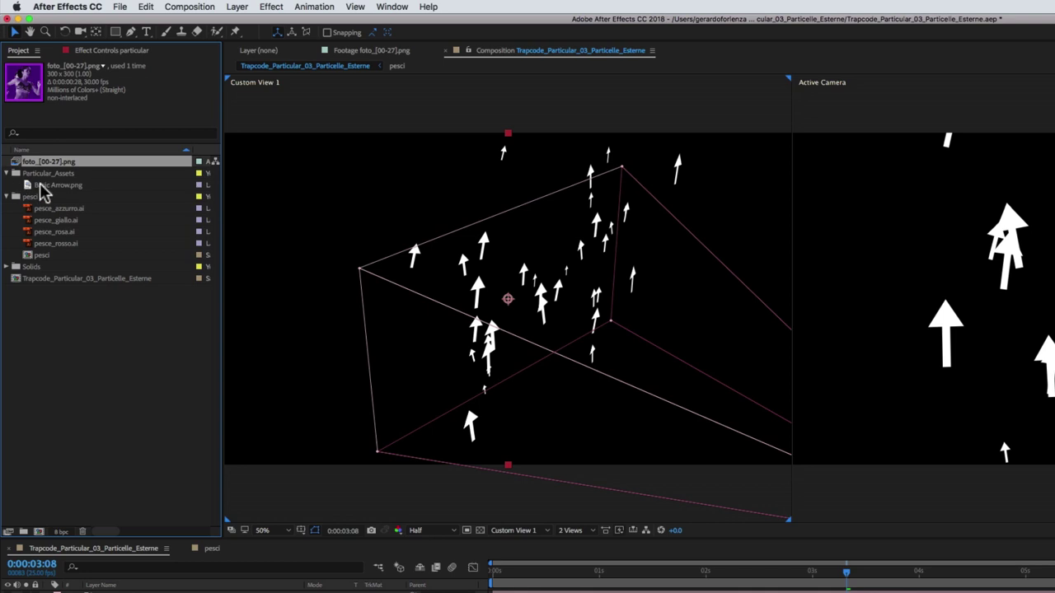
pyautogui.click(44, 185)
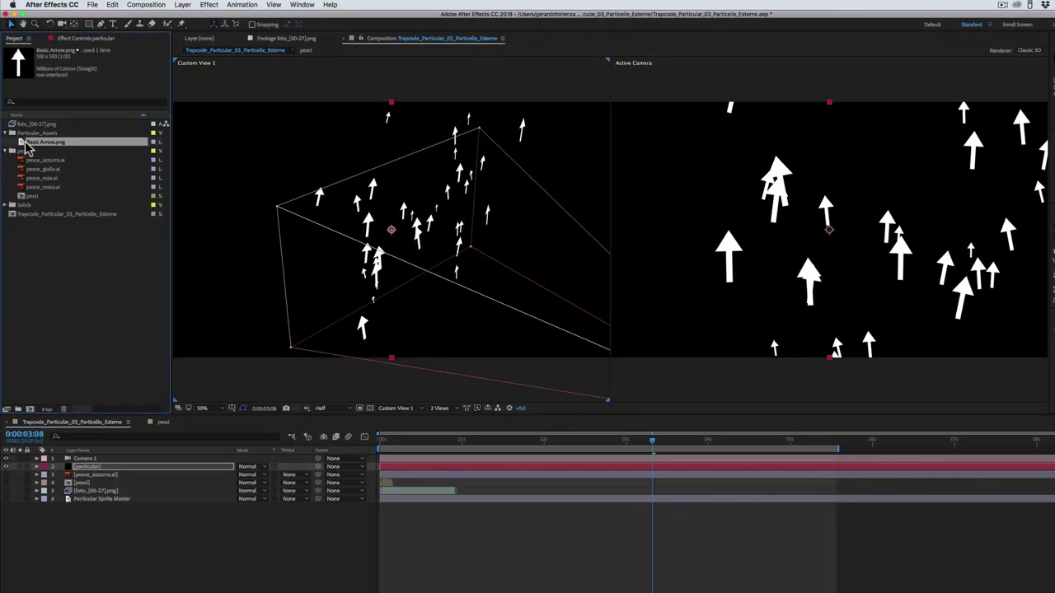
pyautogui.click(105, 500)
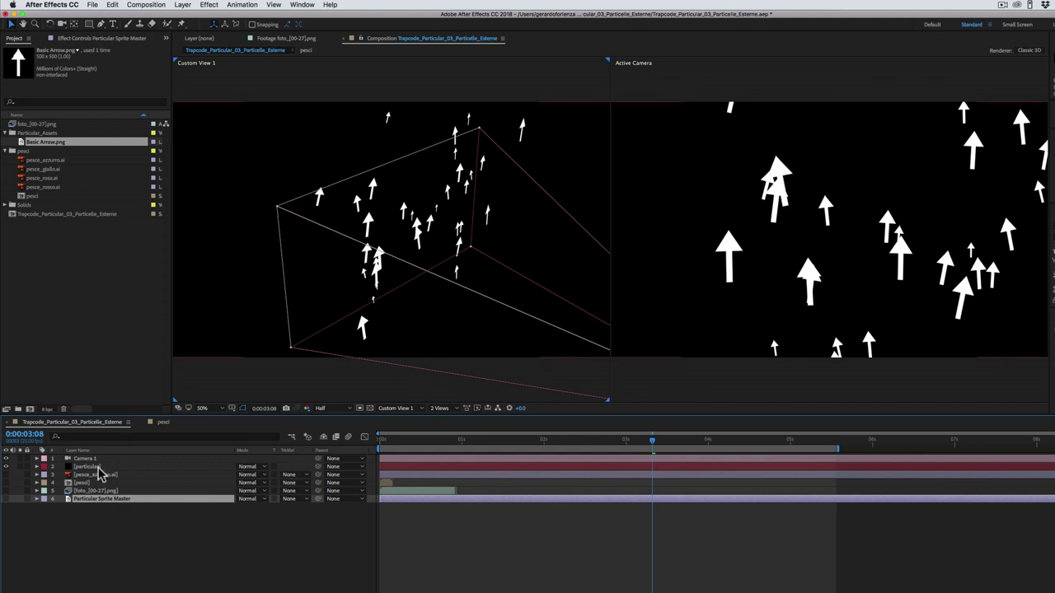
pyautogui.click(98, 467)
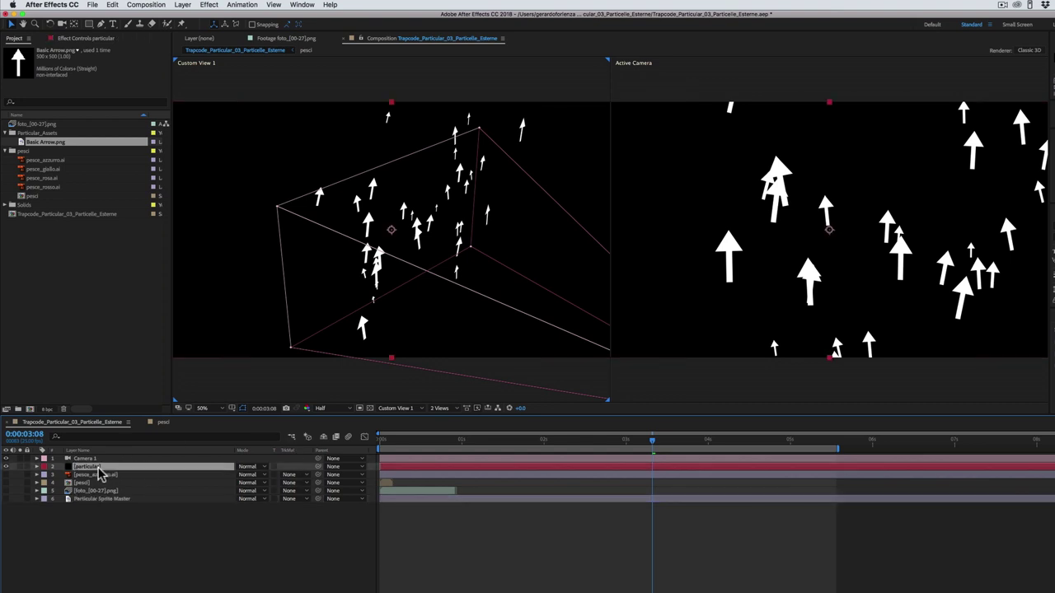
# Use Particular Sprite Master as the particle texture layer and rotate the arrows 90° on Z.
pyautogui.click(93, 39)
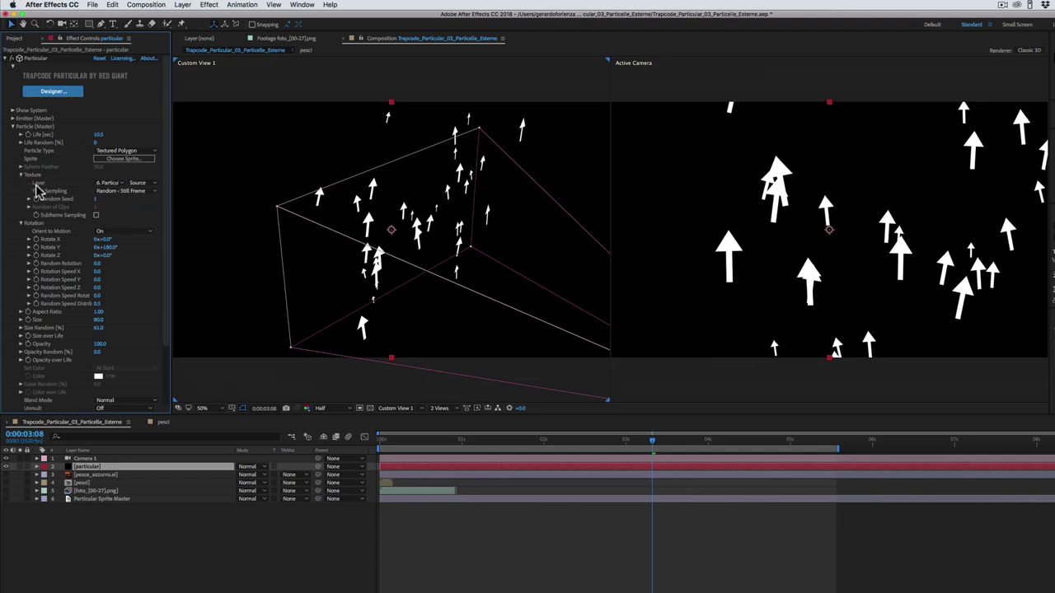
pyautogui.click(120, 183)
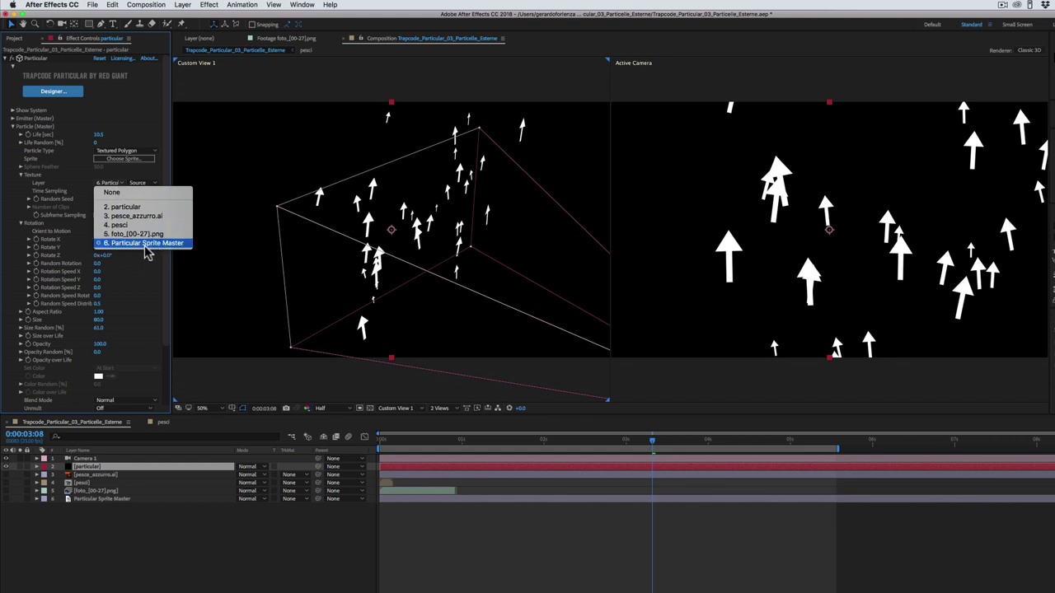
pyautogui.click(150, 244)
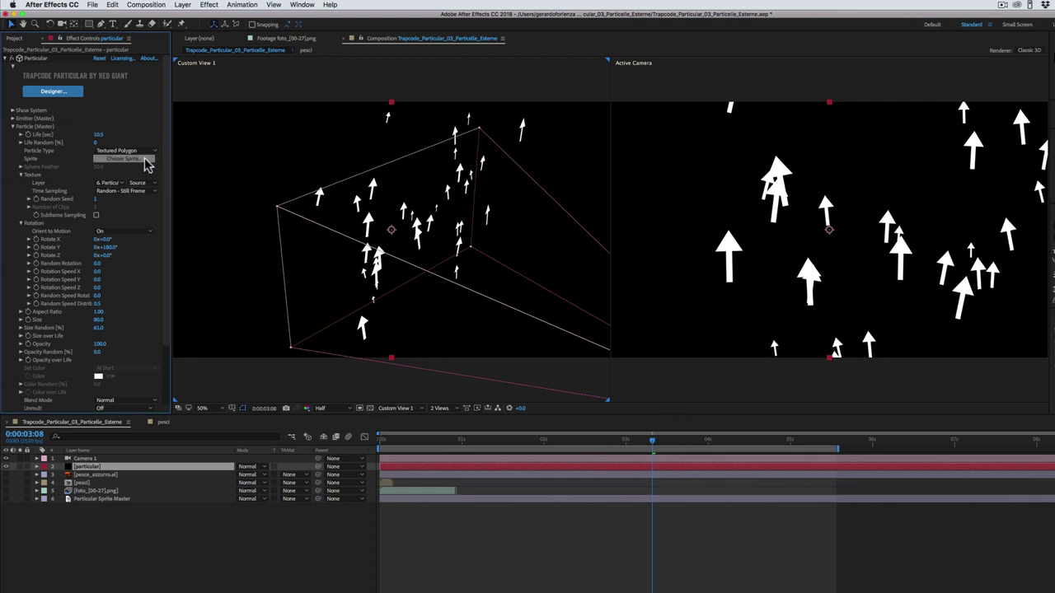
pyautogui.moveTo(649, 446); pyautogui.dragTo(707, 446)
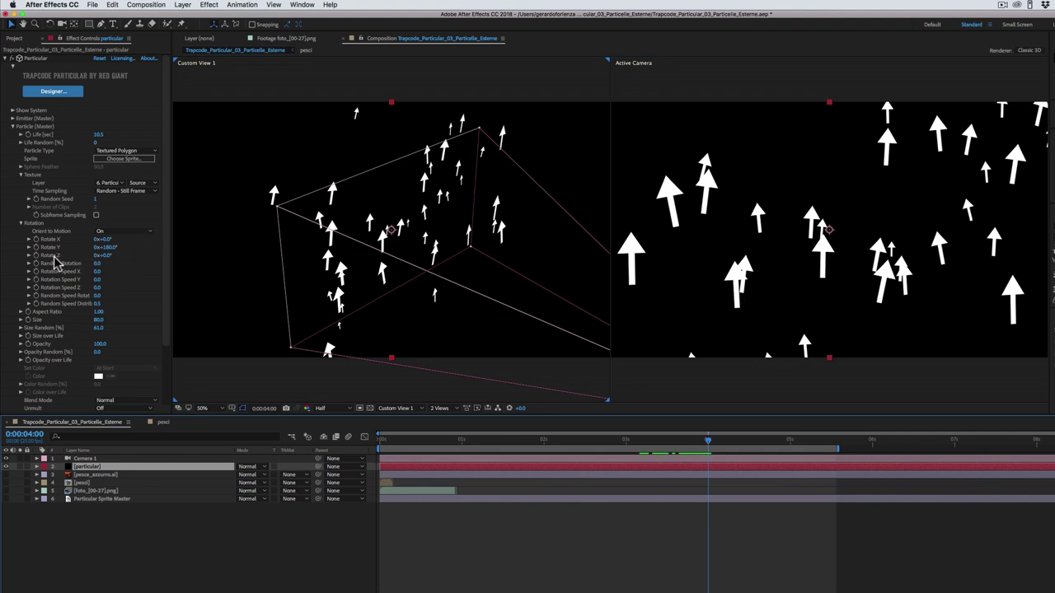
pyautogui.moveTo(102, 255); pyautogui.dragTo(148, 254)
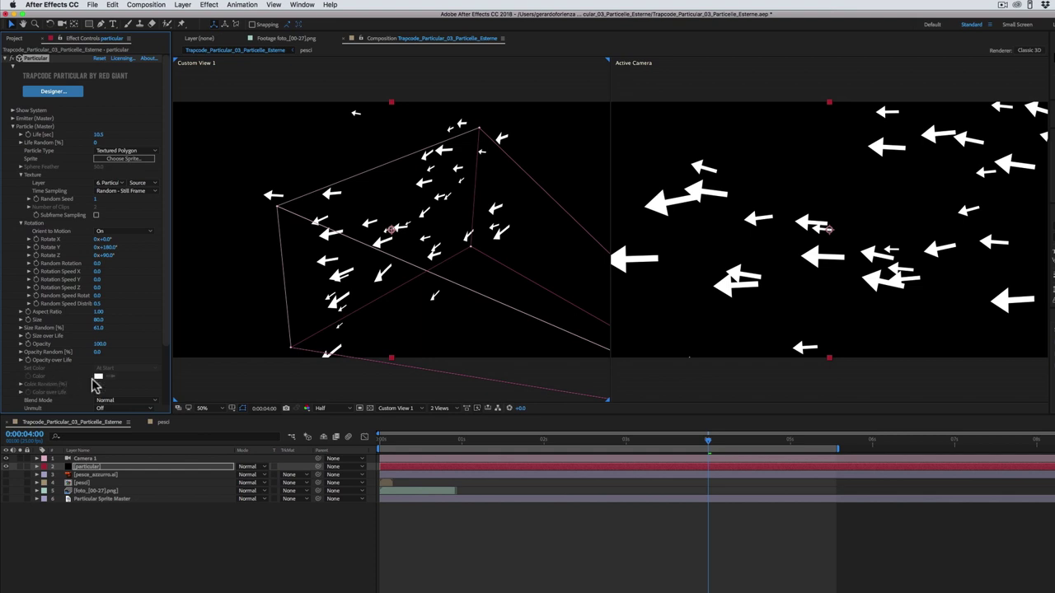
pyautogui.click(111, 153)
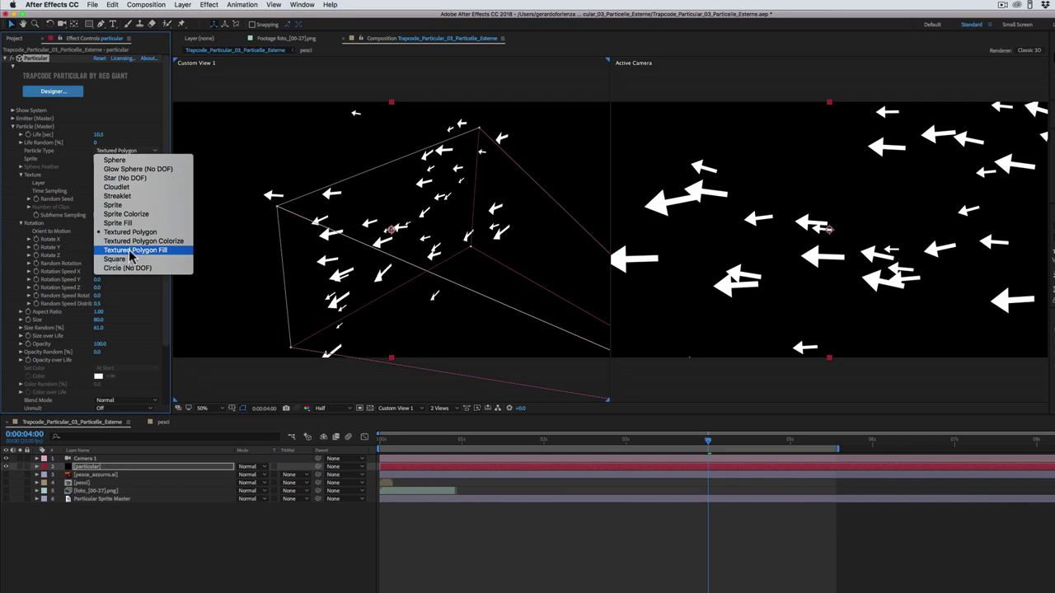
# Switch particles to Textured Polygon Fill with red color and Color Random around 96%.
pyautogui.click(129, 254)
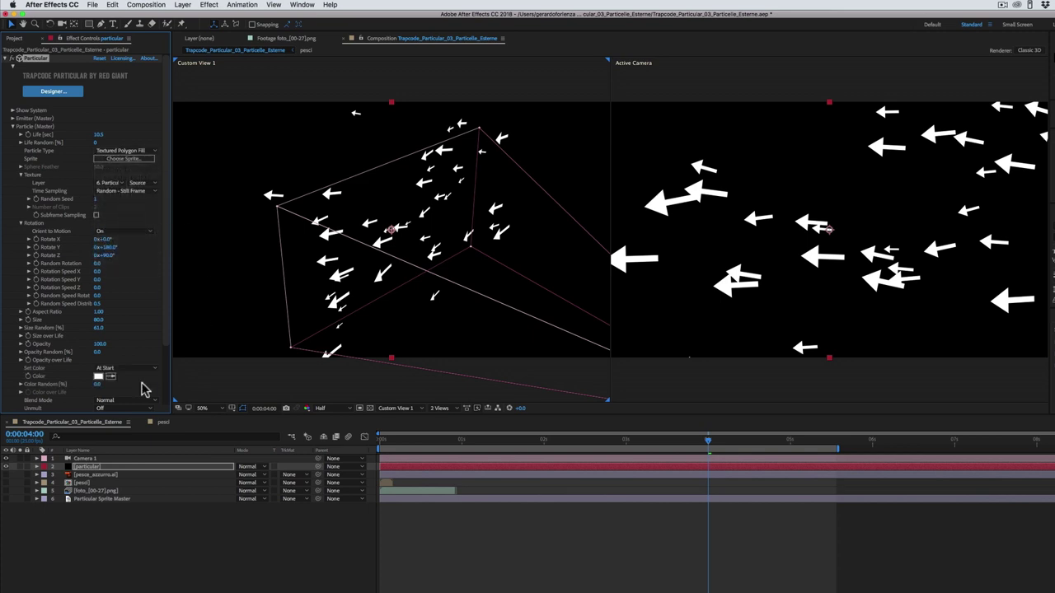
pyautogui.click(99, 378)
pyautogui.click(737, 536)
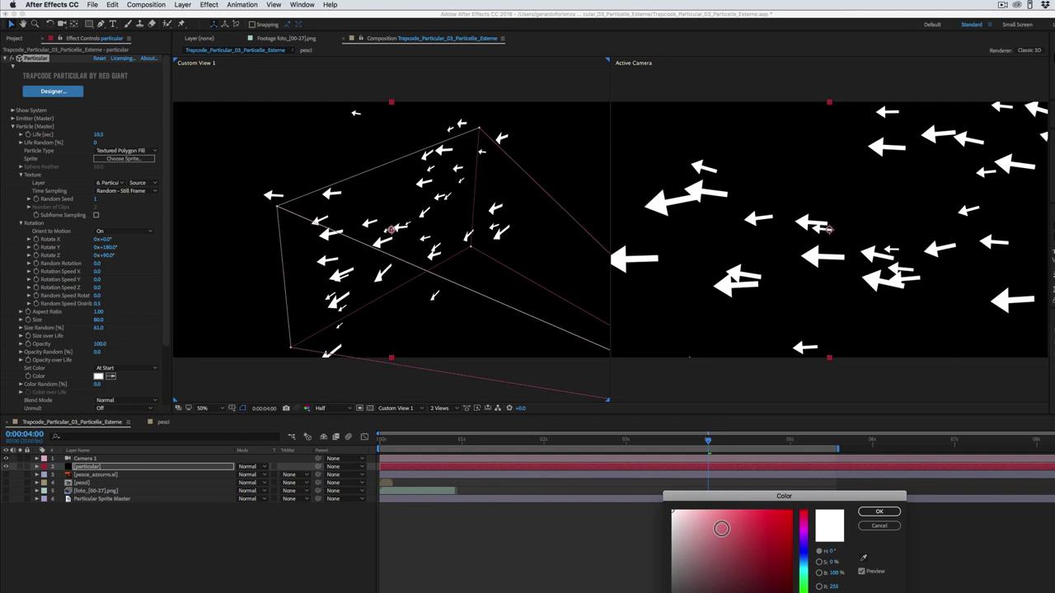
pyautogui.moveTo(738, 537); pyautogui.dragTo(780, 522)
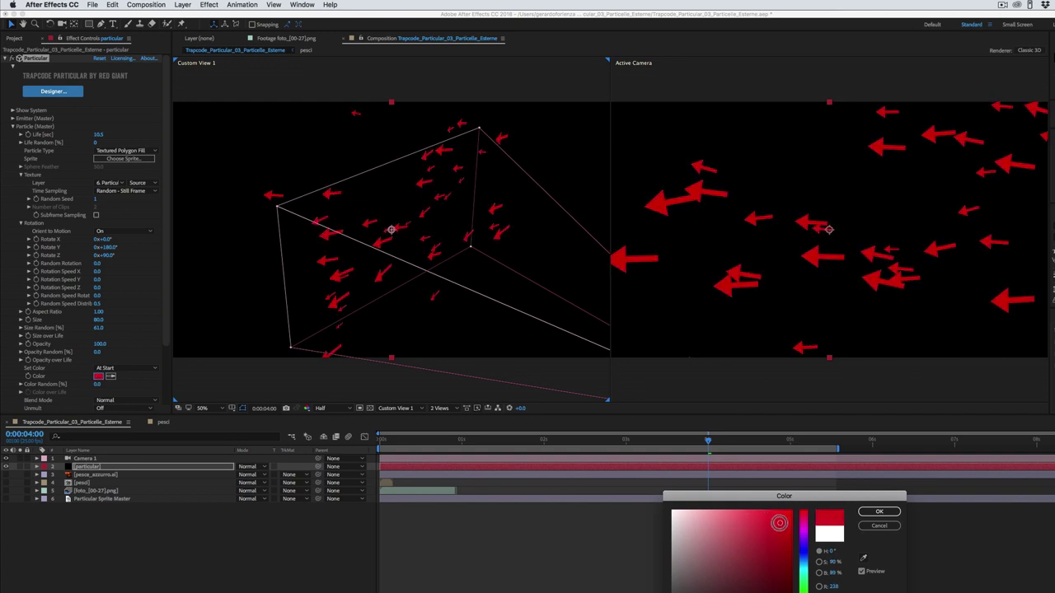
pyautogui.click(877, 513)
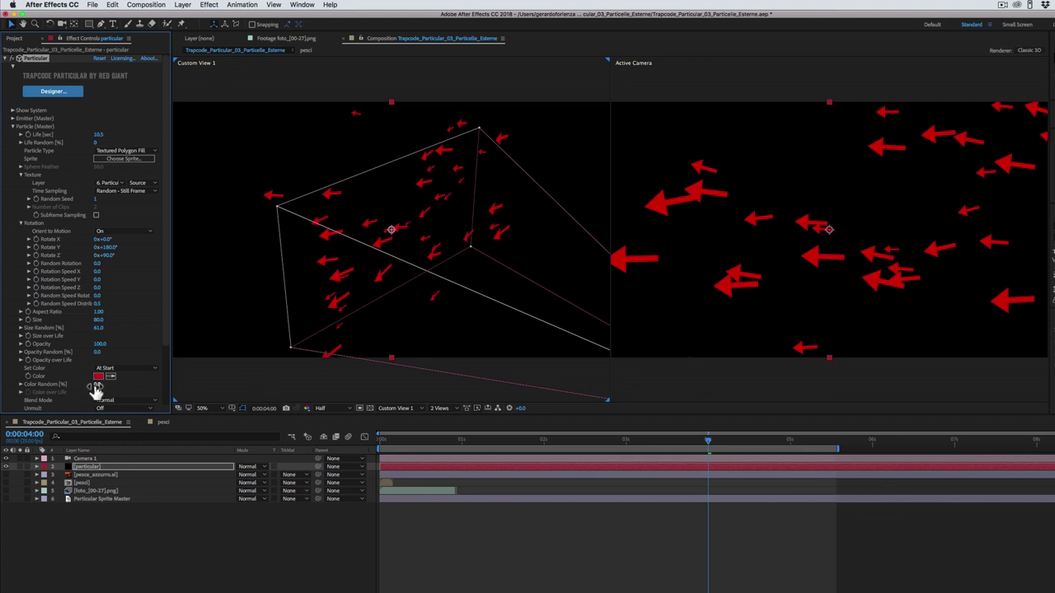
pyautogui.moveTo(96, 388); pyautogui.dragTo(187, 380)
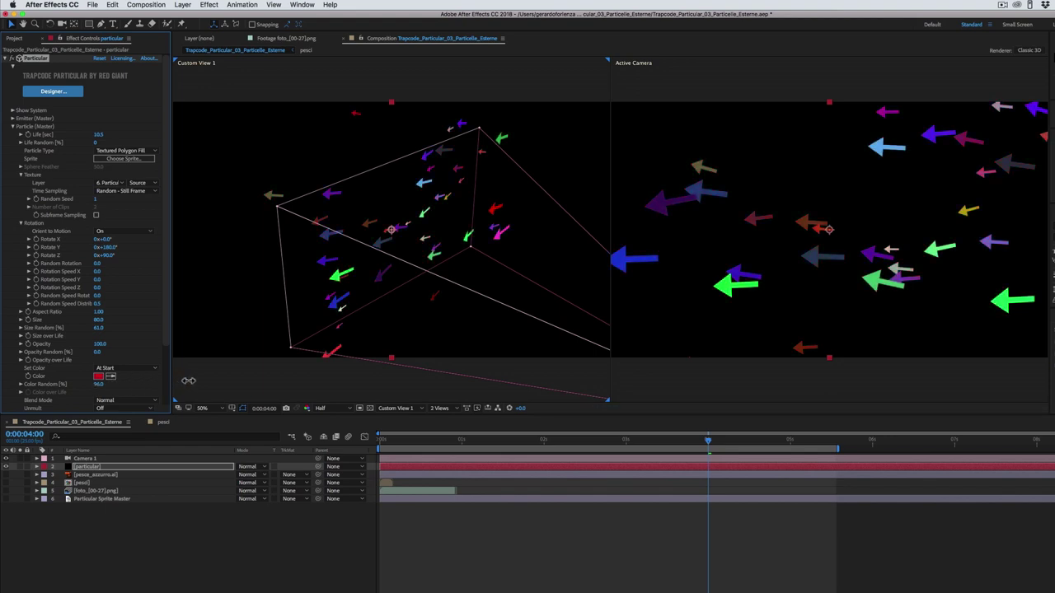